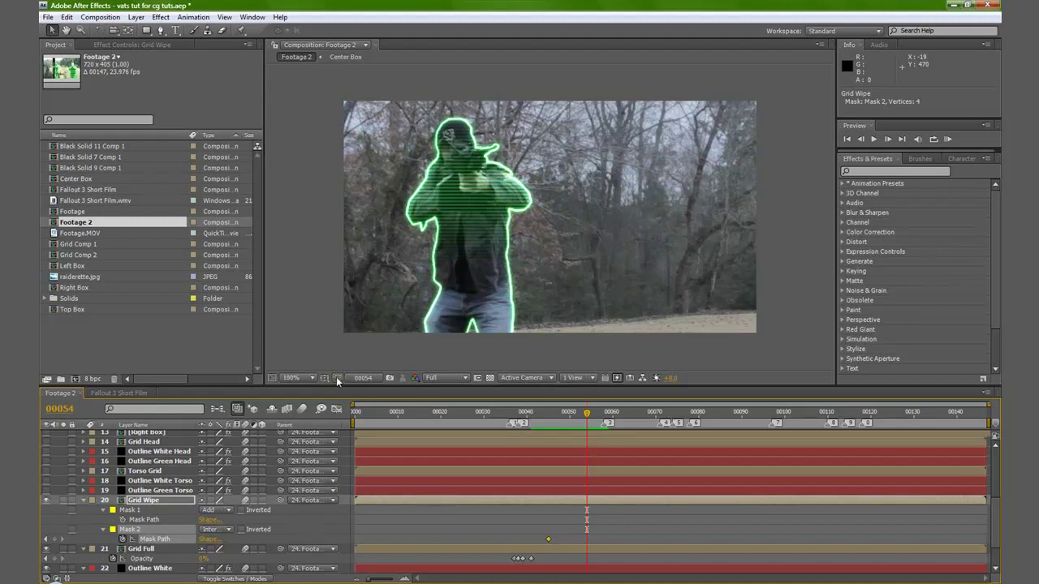
- At frame 54, move the Grid Wipe layer's Mask 2 rectangle straight down below the footage frame to keyframe the end of the wipe
key(comma)
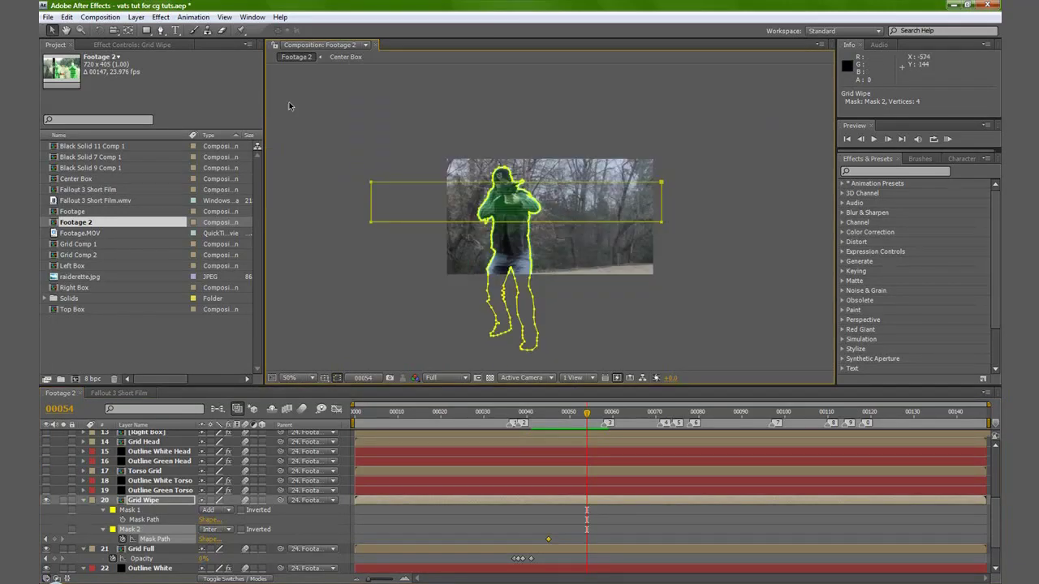
drag(663, 225, 659, 336)
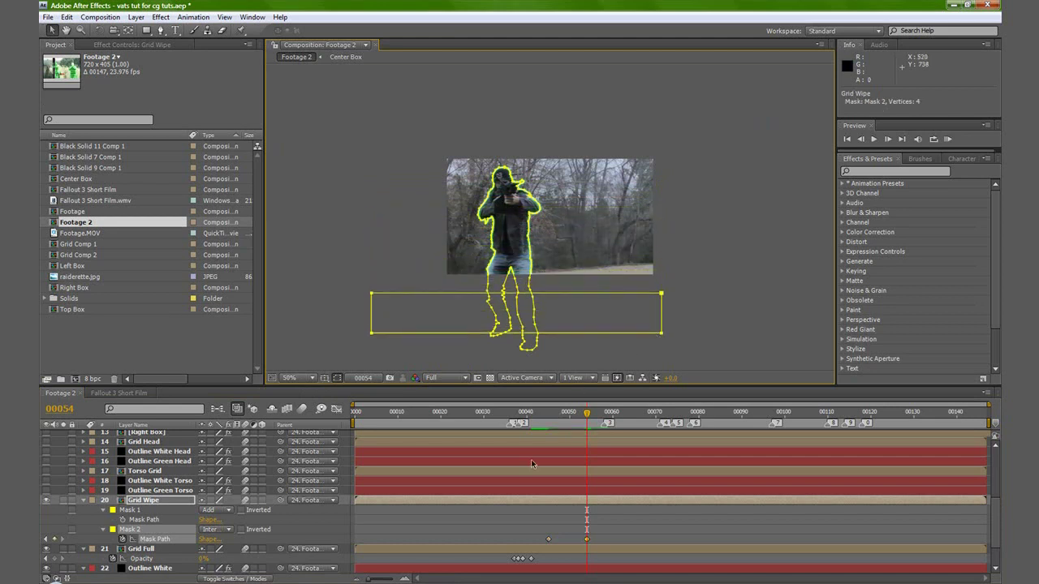
drag(587, 413, 561, 416)
click(289, 378)
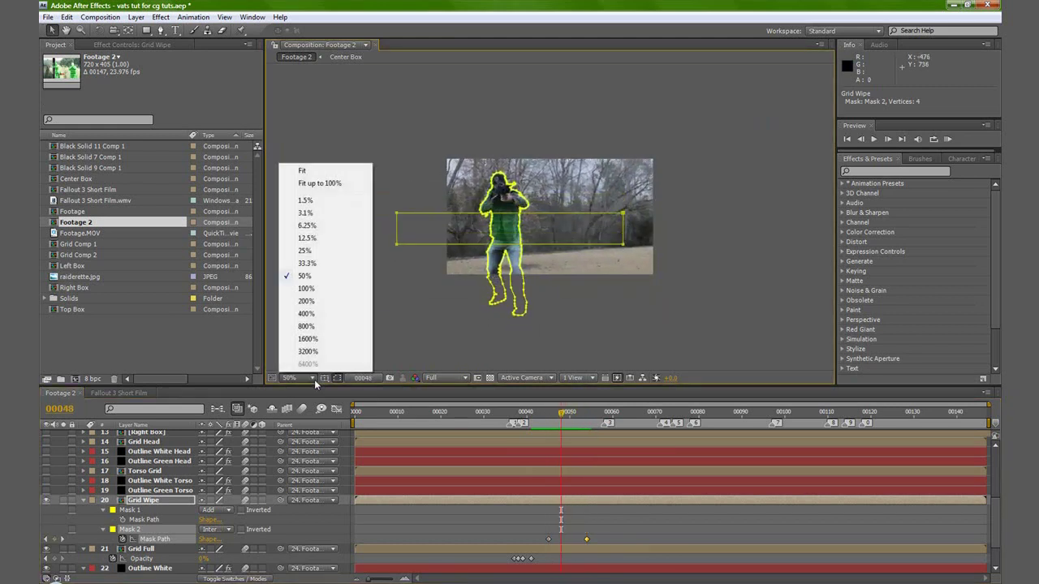
click(316, 184)
drag(562, 414, 587, 414)
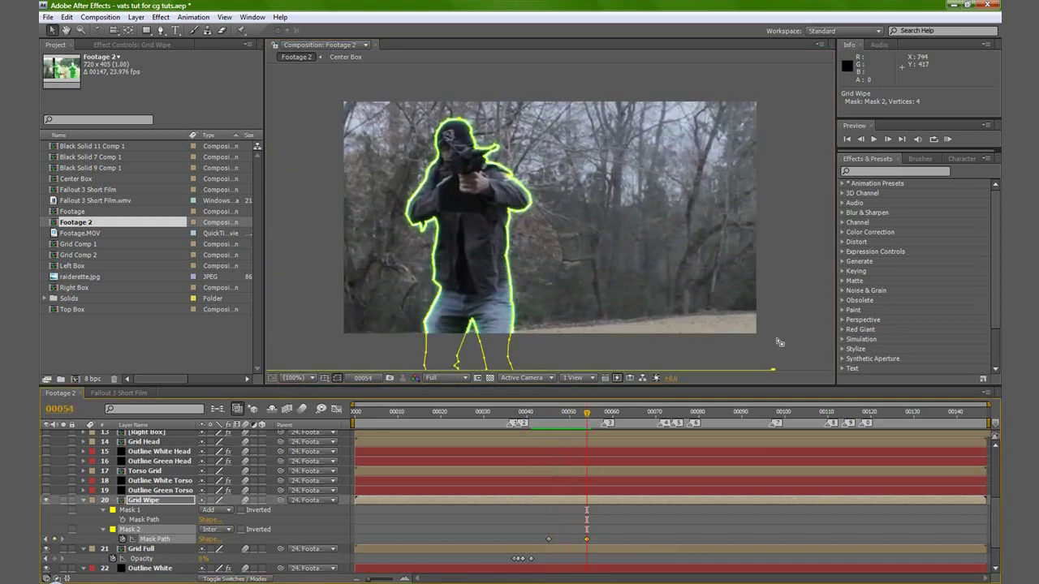
click(790, 325)
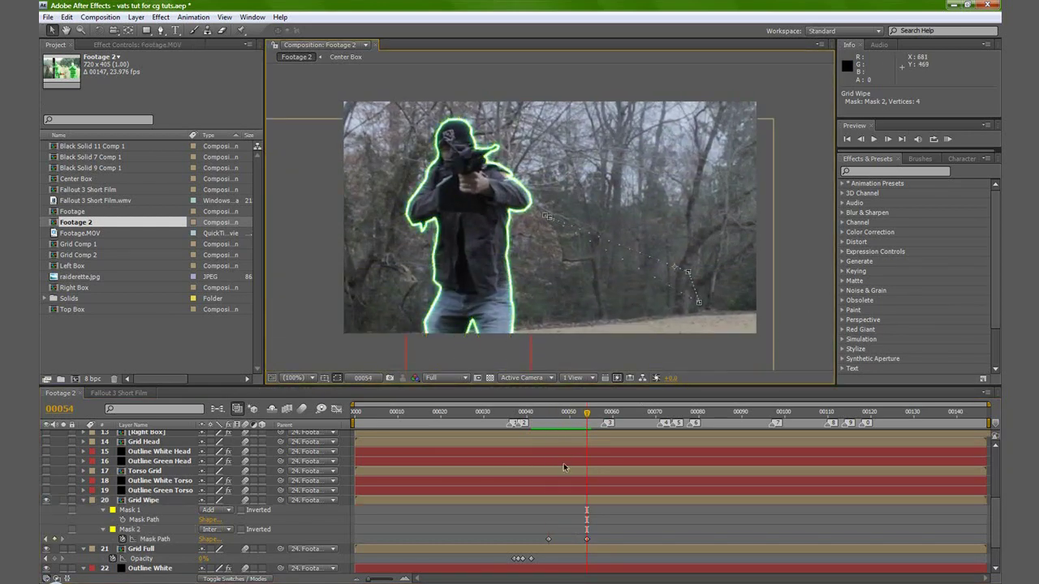
- Add opacity keyframes to the Outline White and Outline Green layers at frame 71
mouse_move(587, 418)
mouse_down()
mouse_move(572, 416)
mouse_move(669, 424)
mouse_move(606, 423)
mouse_up()
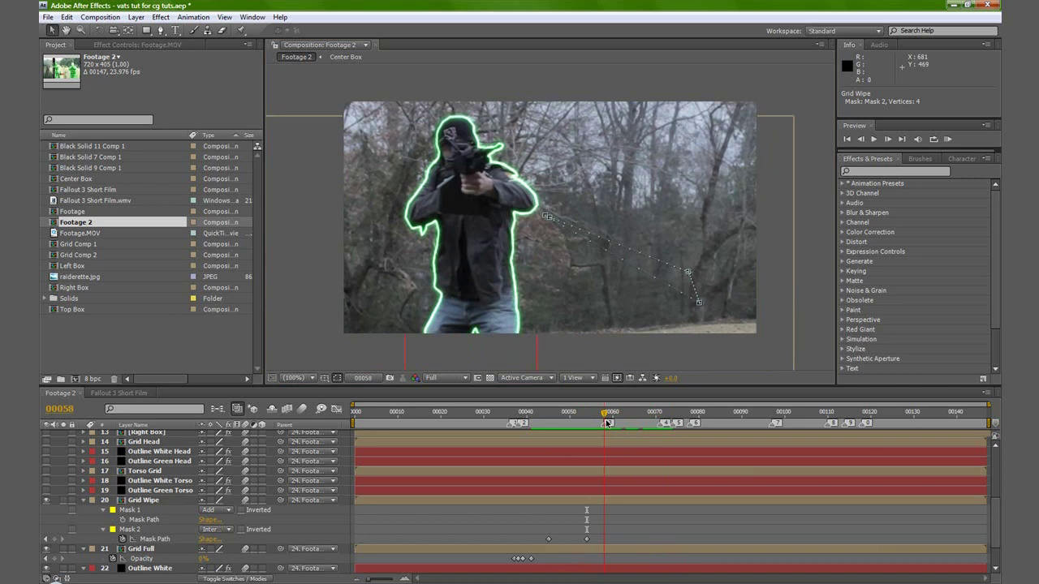
drag(607, 424, 660, 424)
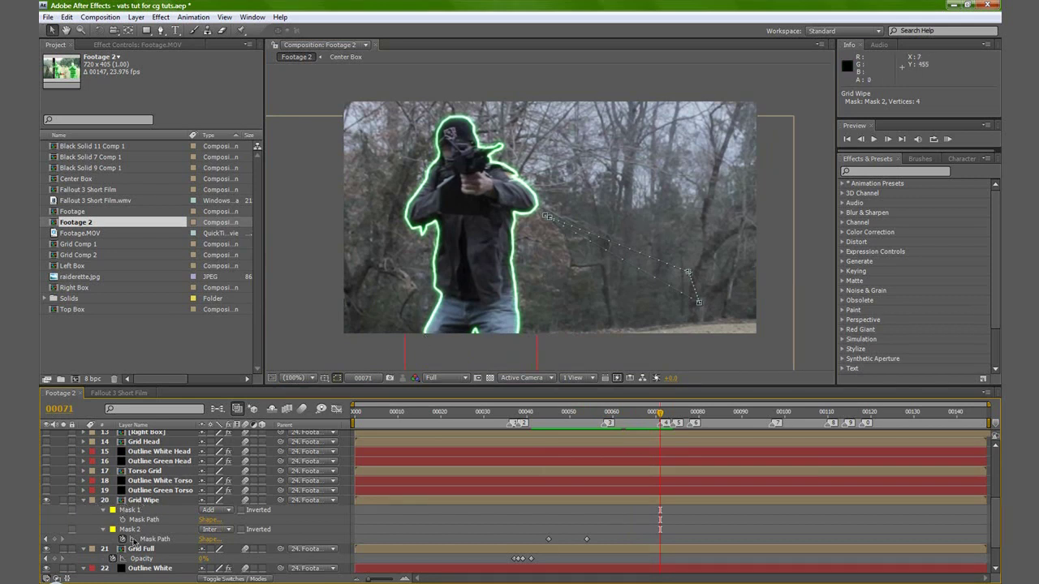
scroll(139, 544, down, 2)
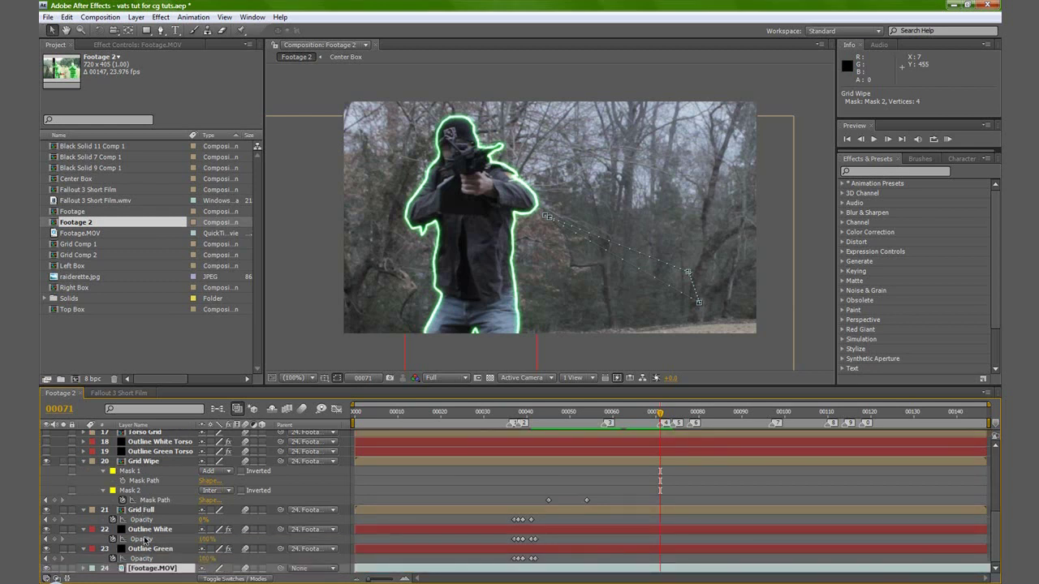
click(141, 528)
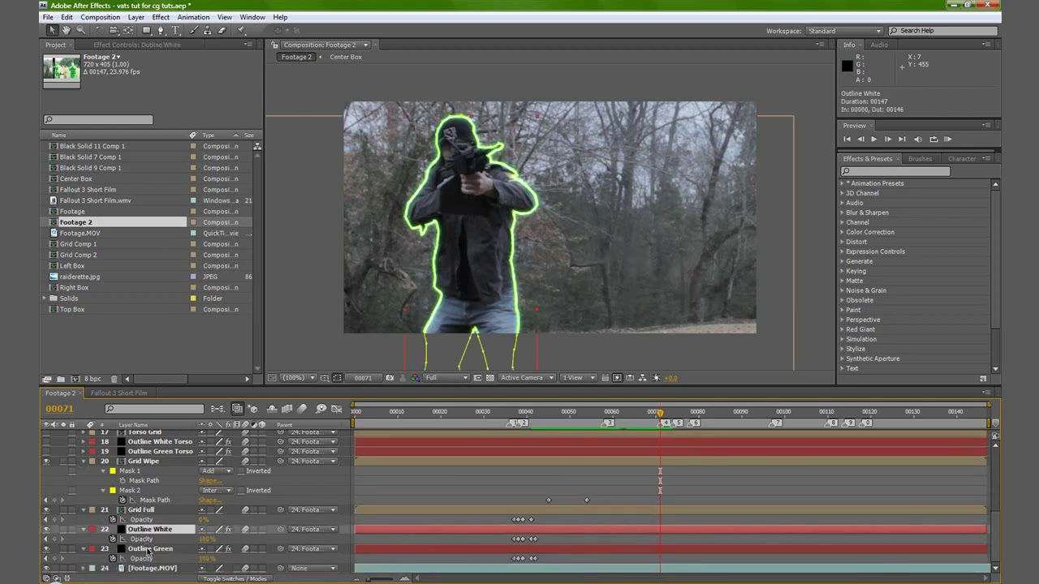
ctrl+click(147, 549)
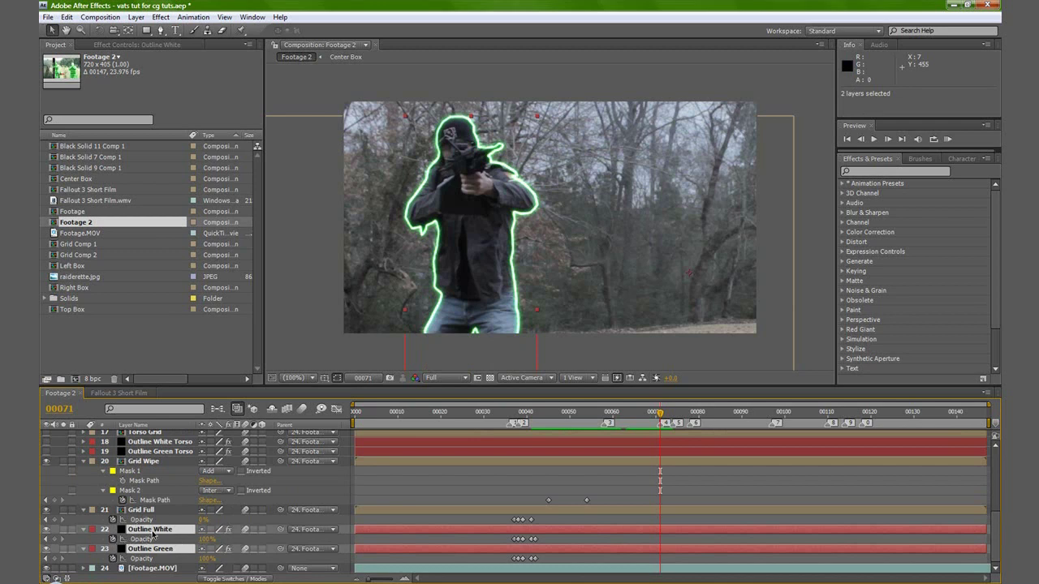
key(t)
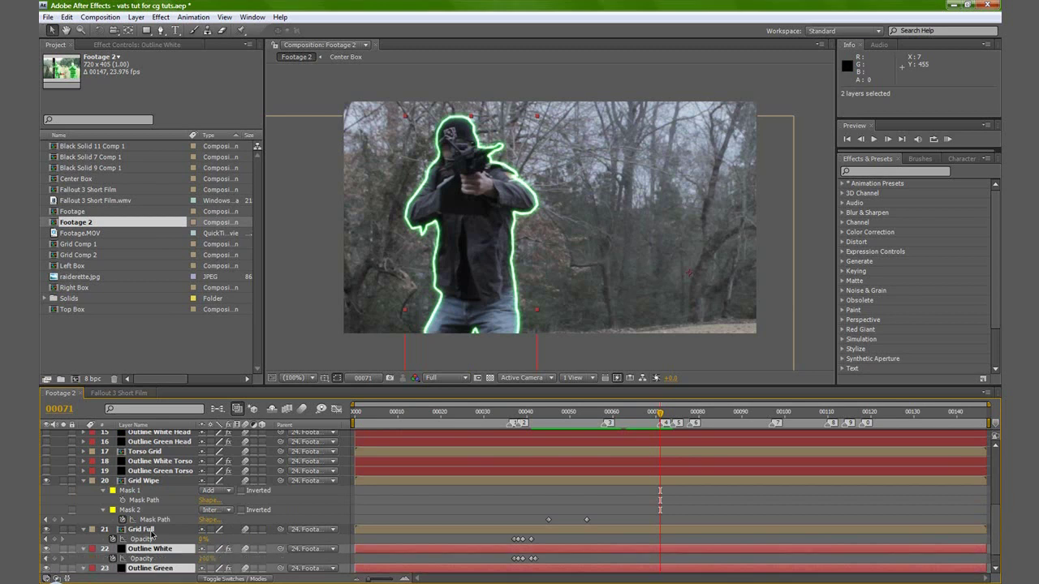
key(t)
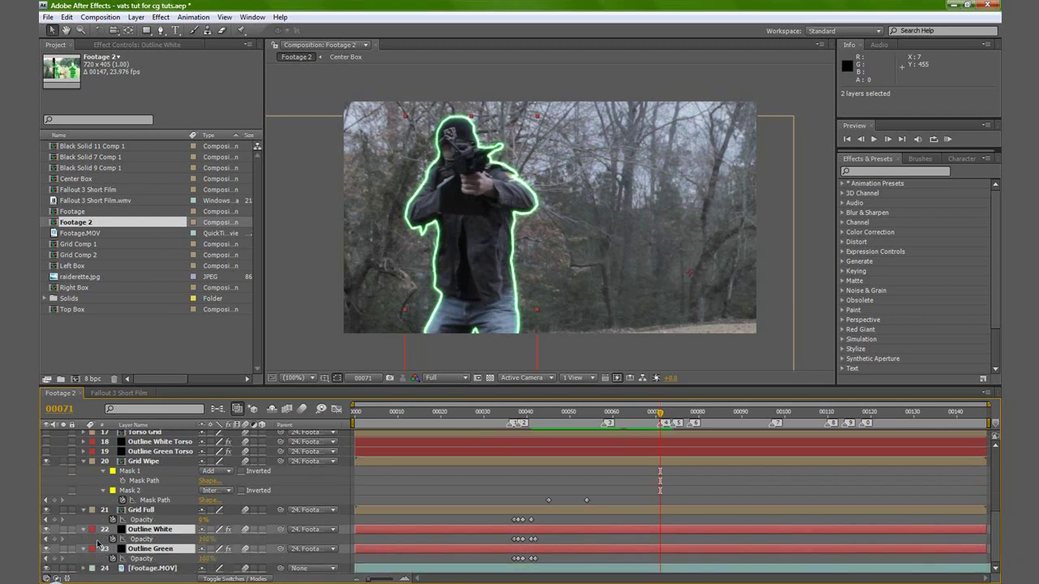
click(55, 539)
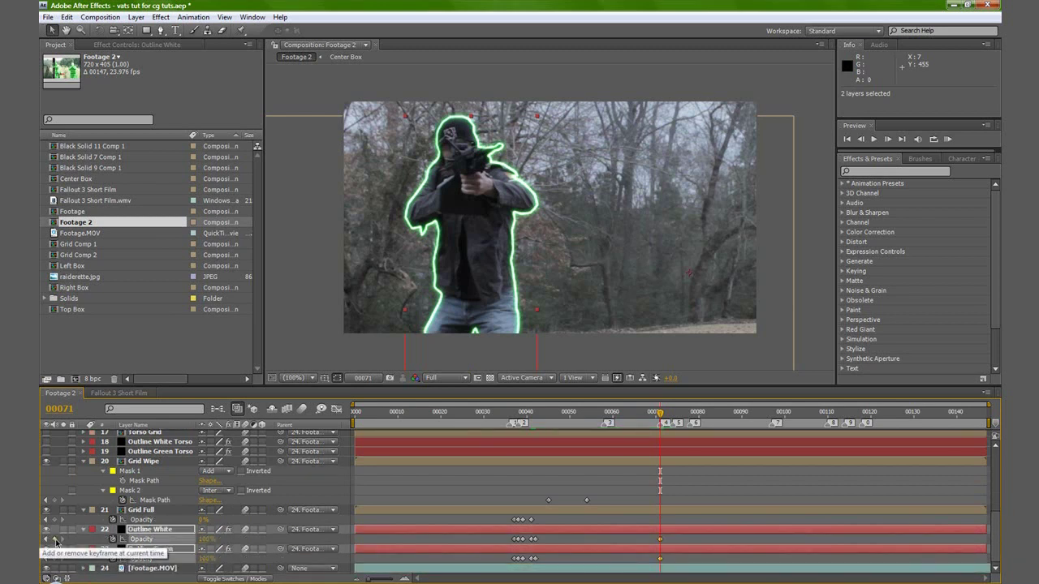
- Fade the Outline White and Outline Green layers out completely with opacity keyframes at frame 73
key(Page_Down)
key(Page_Down)
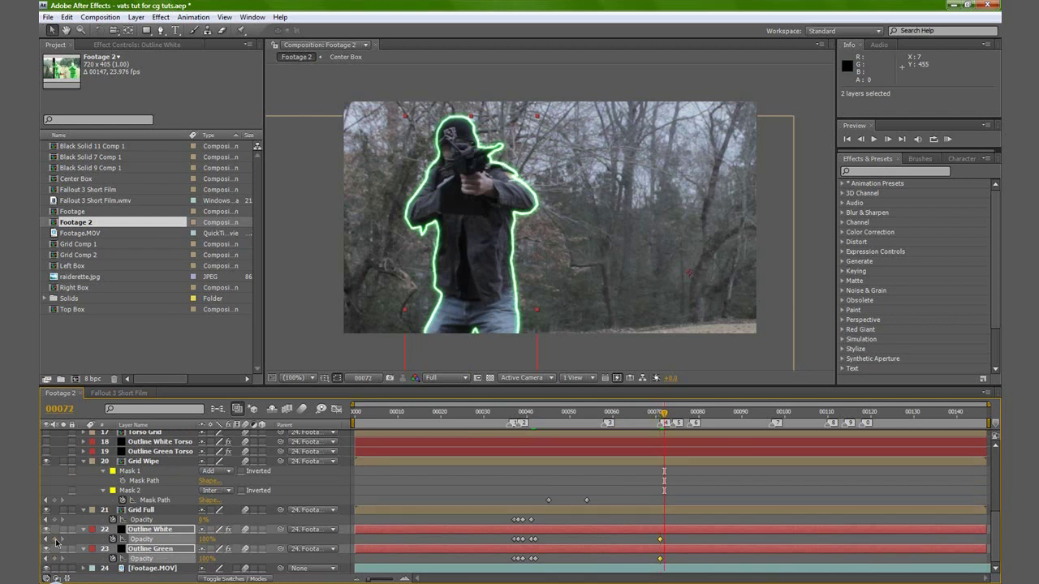
drag(205, 541, 206, 541)
- Return to frame 71 and make the Torso Grid, Outline White Torso and Outline Green Torso layers visible
key(Page_Up)
key(Page_Up)
scroll(171, 528, up, 1)
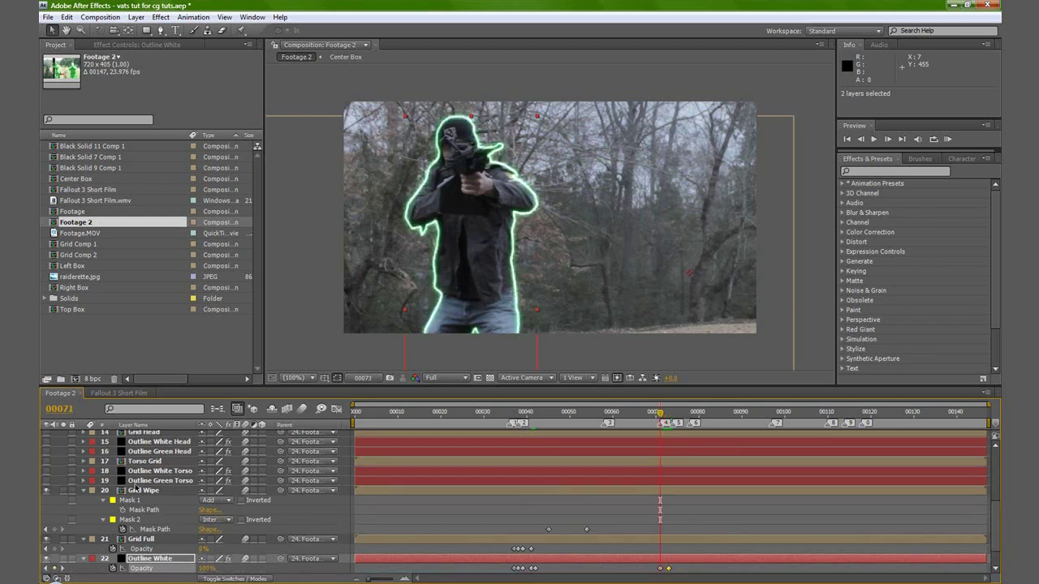
click(45, 481)
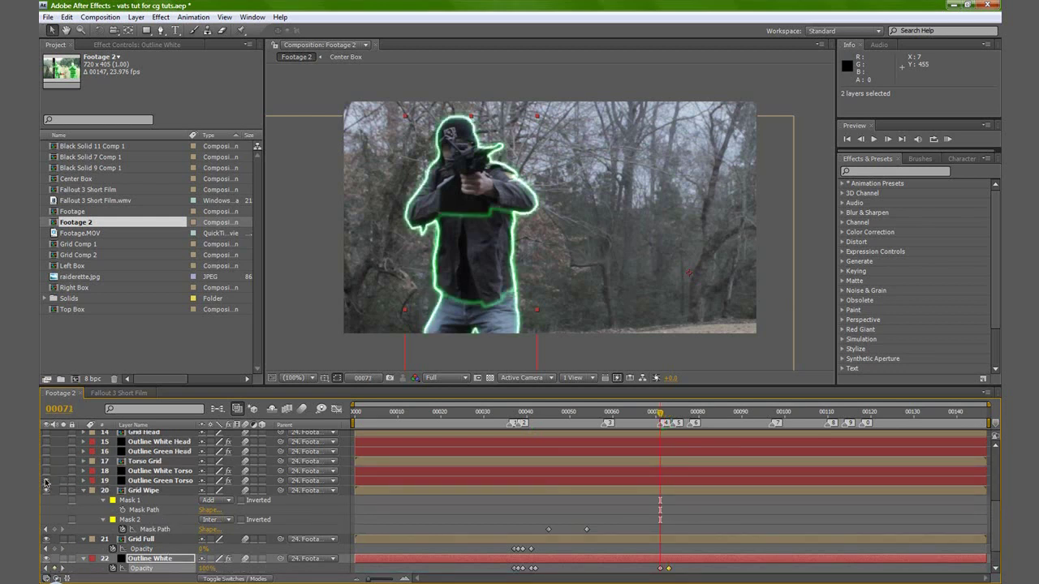
click(45, 471)
click(45, 461)
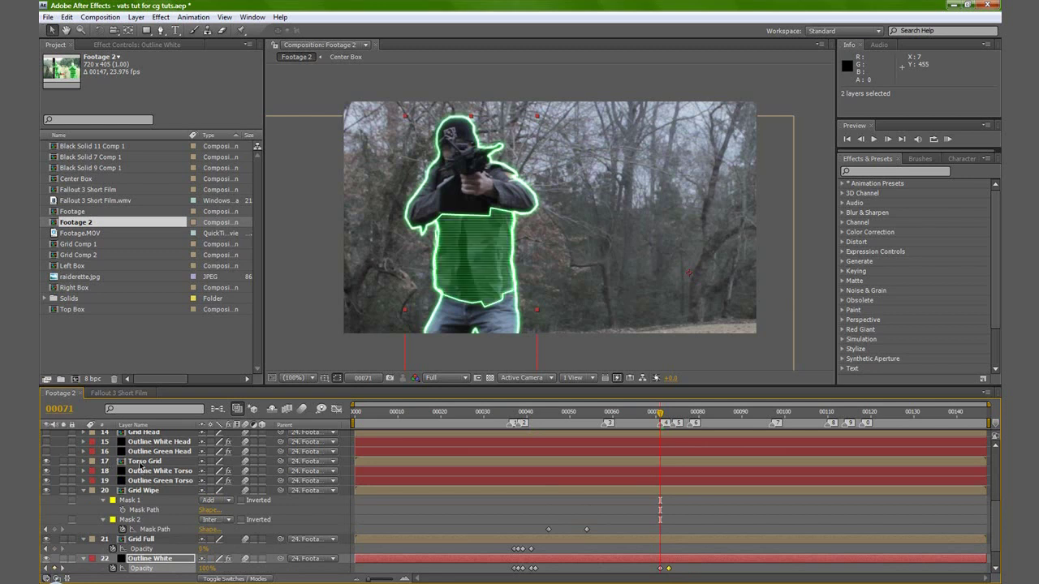
- Keyframe the opacity of Torso Grid, Outline White Torso and Outline Green Torso at 0% on frame 71
click(141, 463)
shift+click(140, 481)
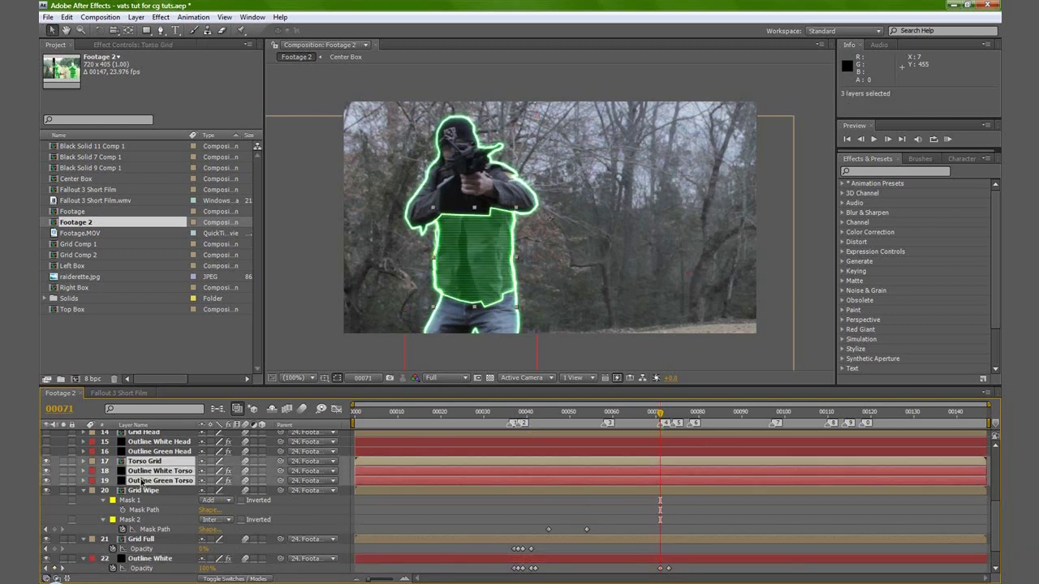
key(t)
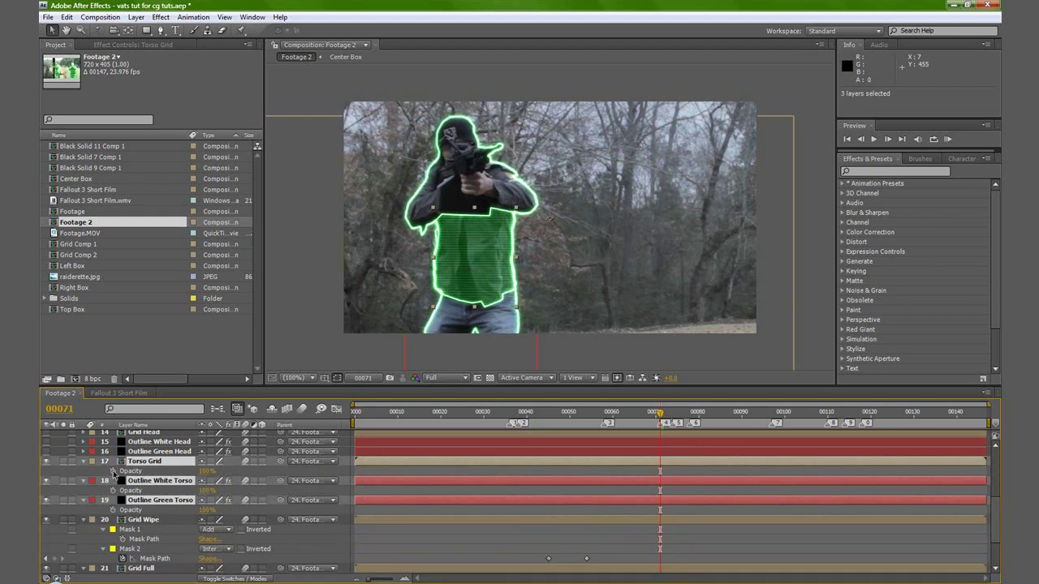
click(114, 474)
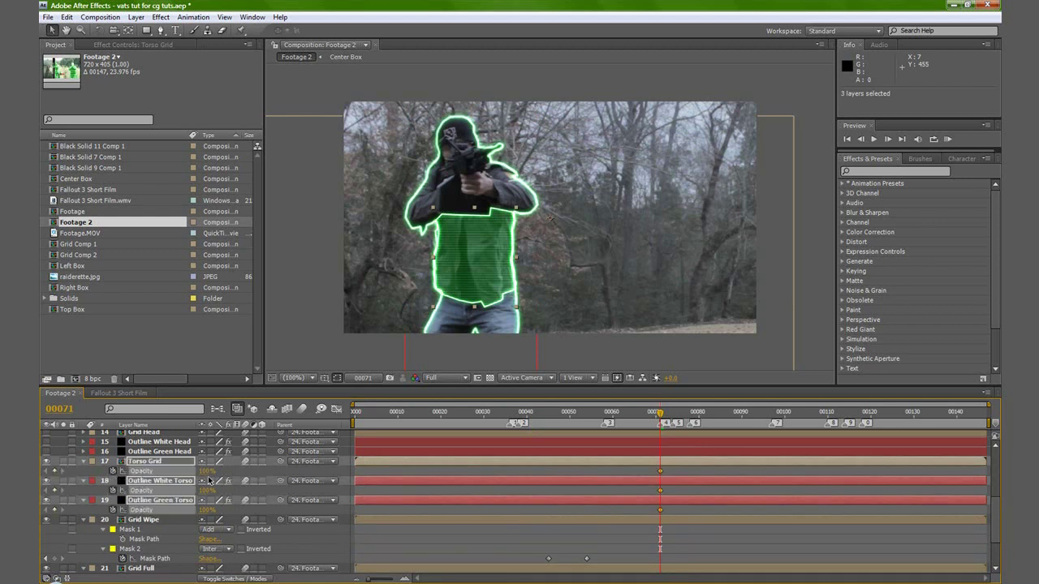
drag(205, 472, 82, 481)
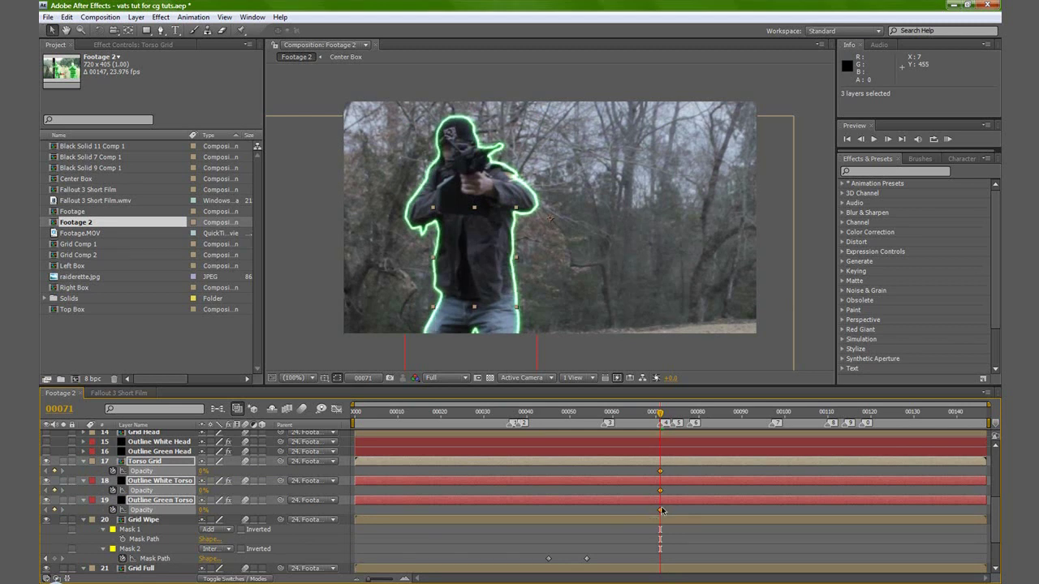
- Set the opacity of the three torso layers to 100% at frame 73 and step through the fade-in to check it
key(Page_Down)
key(Page_Down)
drag(204, 471, 522, 477)
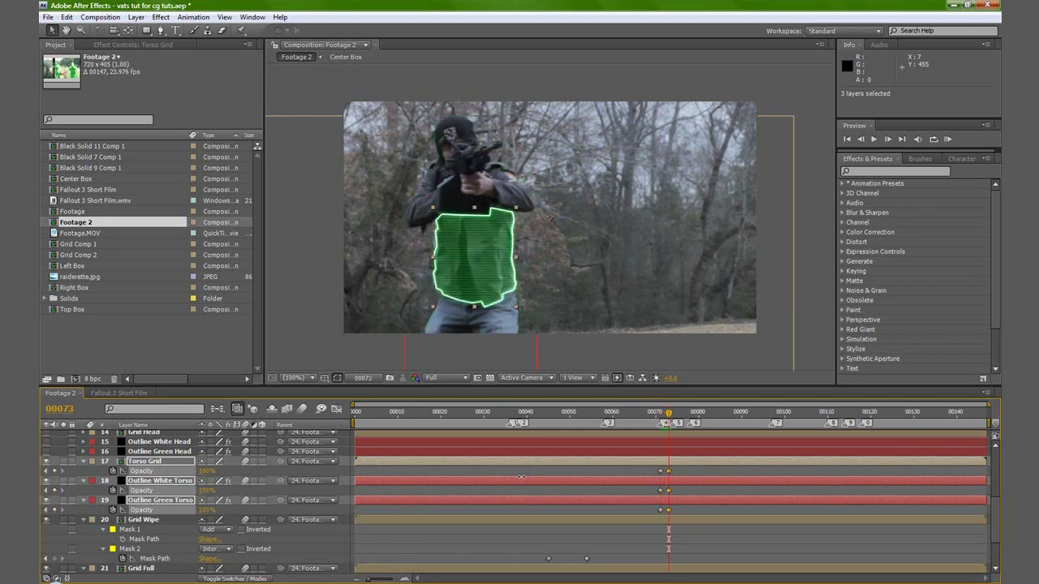
key(Page_Up)
key(Page_Up)
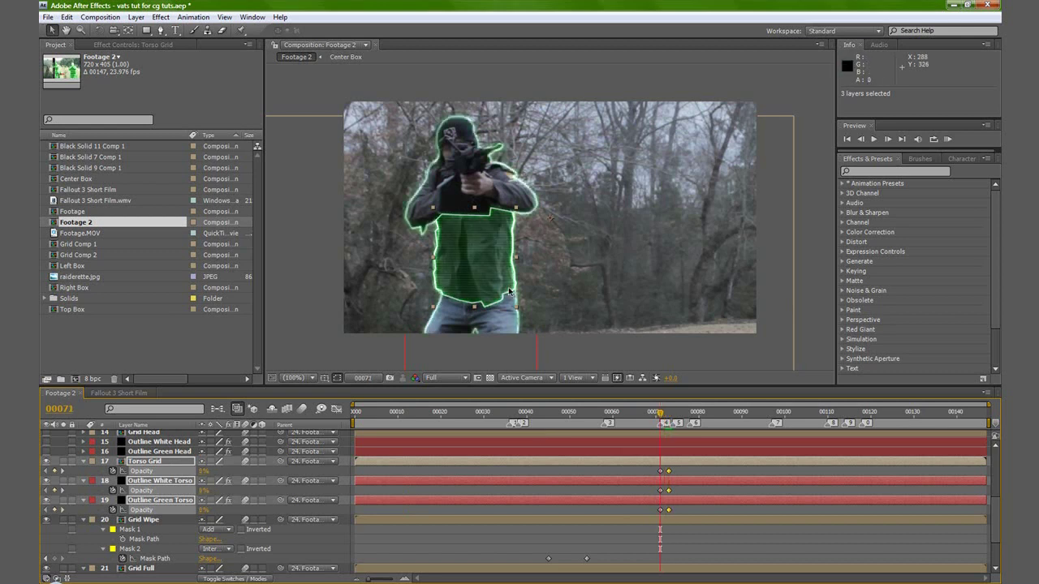
key(Page_Down)
key(Page_Down)
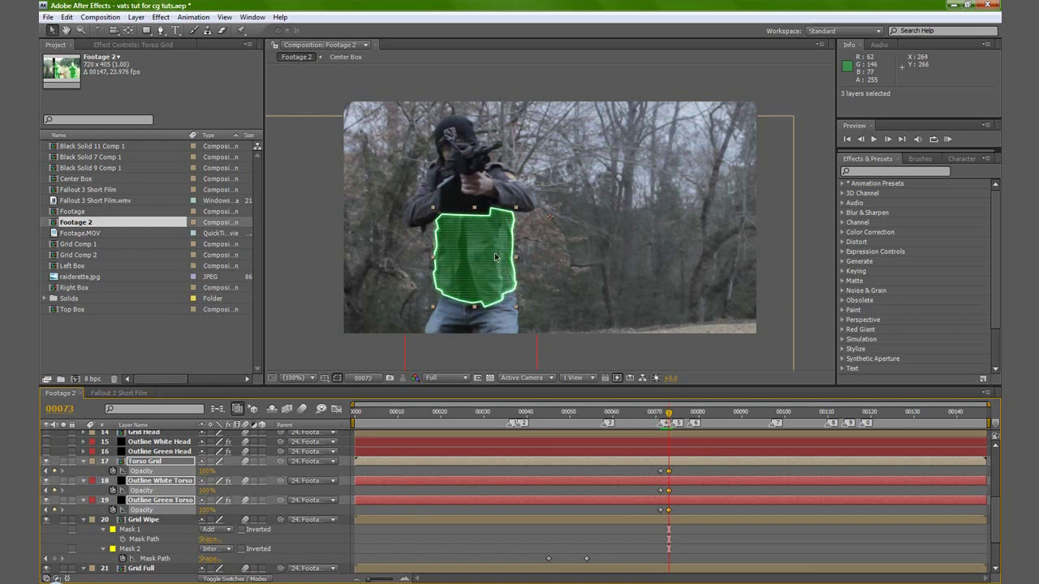
- At frame 74, make both Center Box, both Left Box and both Right Box layers visible
key(Page_Down)
scroll(181, 472, up, 1)
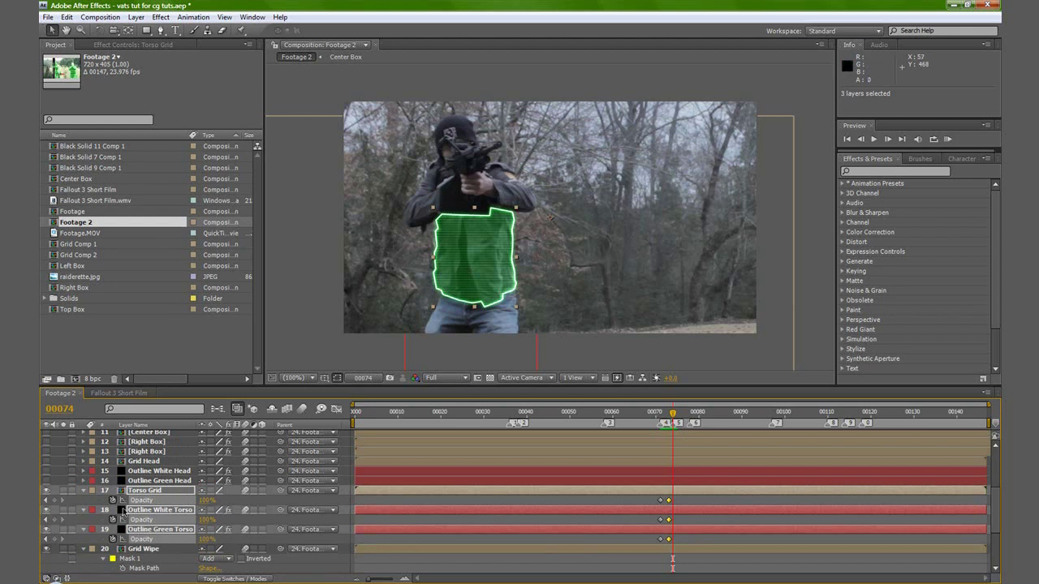
scroll(140, 531, up, 1)
click(148, 492)
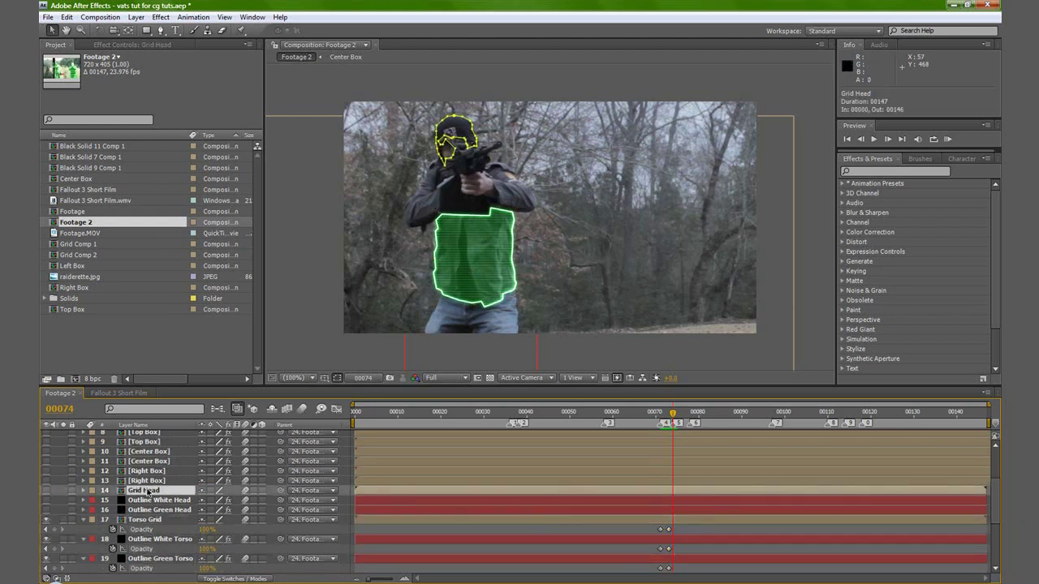
scroll(149, 500, up, 1)
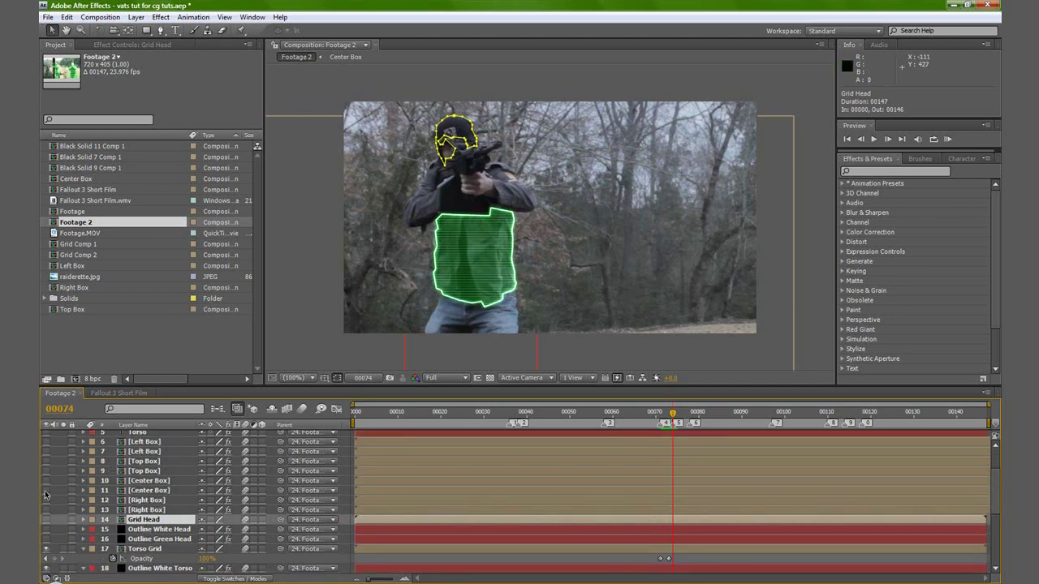
drag(45, 480, 45, 490)
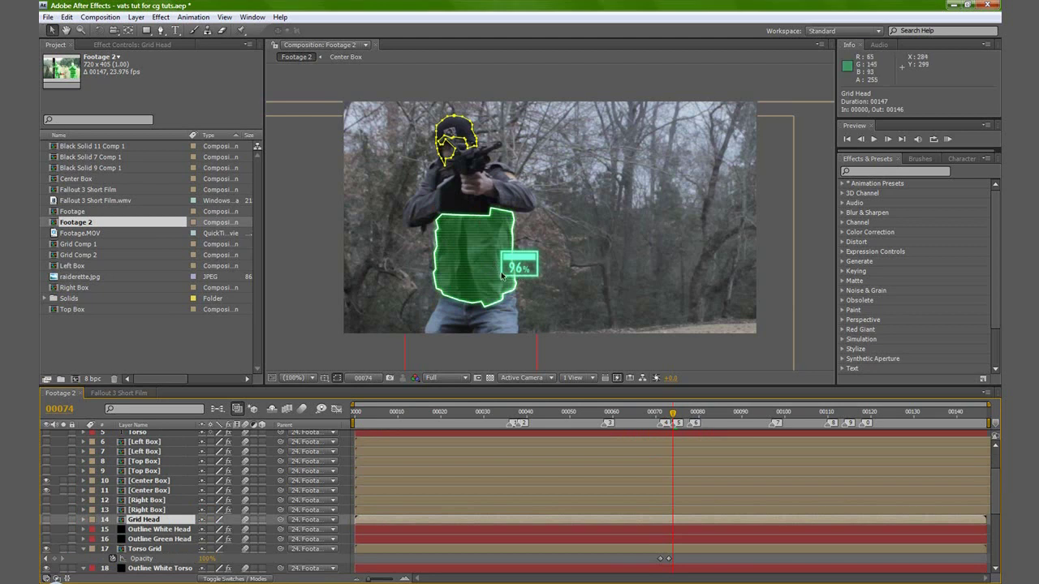
drag(46, 451, 46, 441)
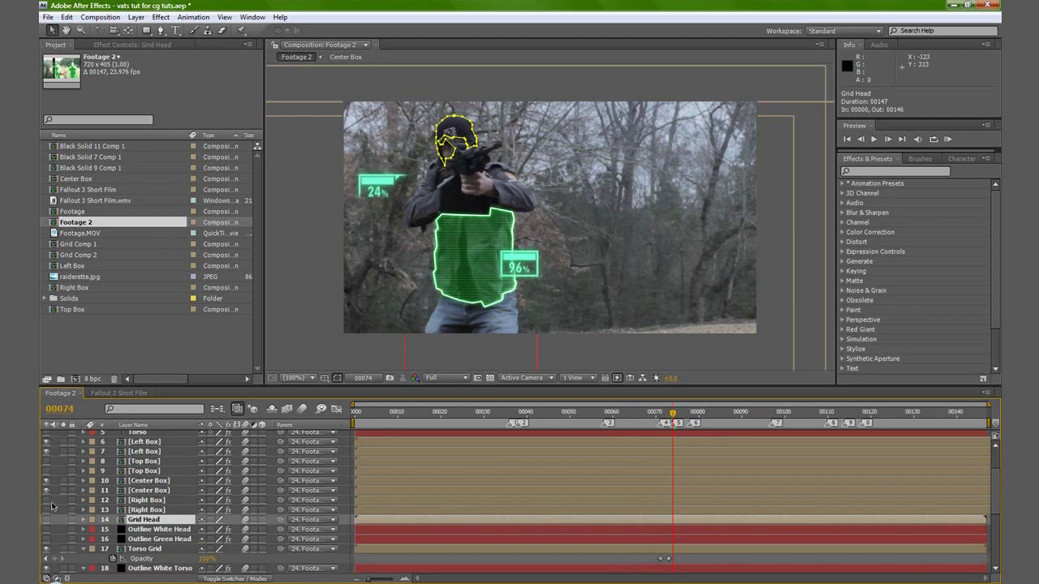
drag(47, 509, 47, 500)
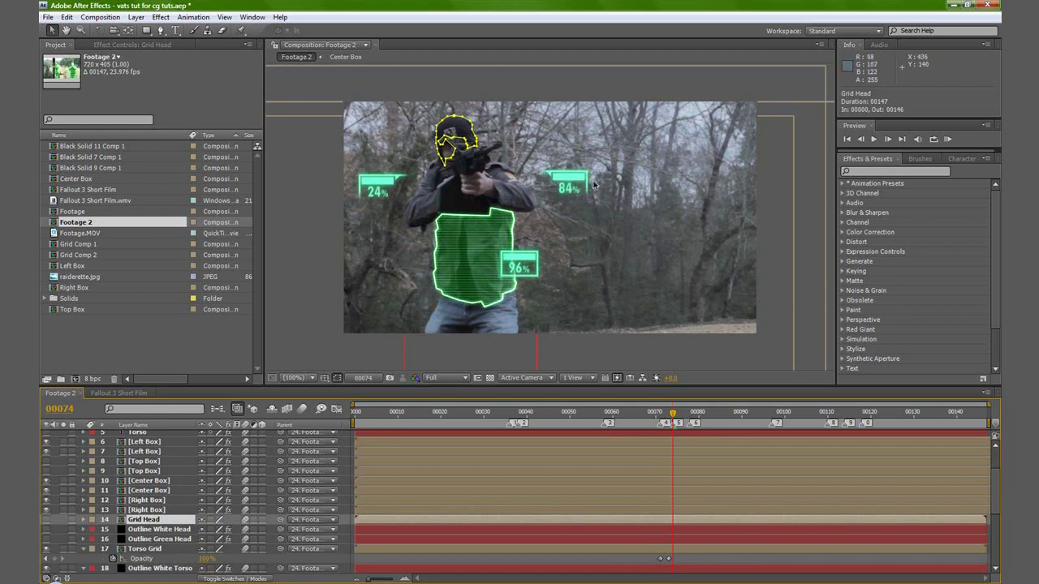
click(148, 462)
click(150, 471)
drag(46, 470, 47, 461)
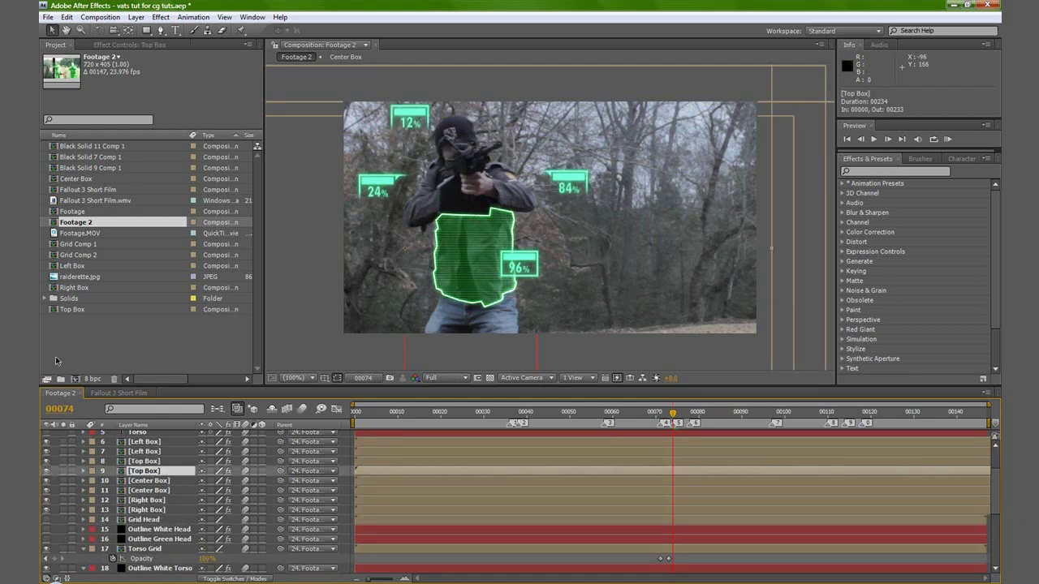
click(47, 468)
- Show the Torso and Torso 2 text layers and move them with both Center Box layers about 71 px left and 25 px down onto the torso
scroll(69, 485, up, 3)
drag(46, 483, 47, 473)
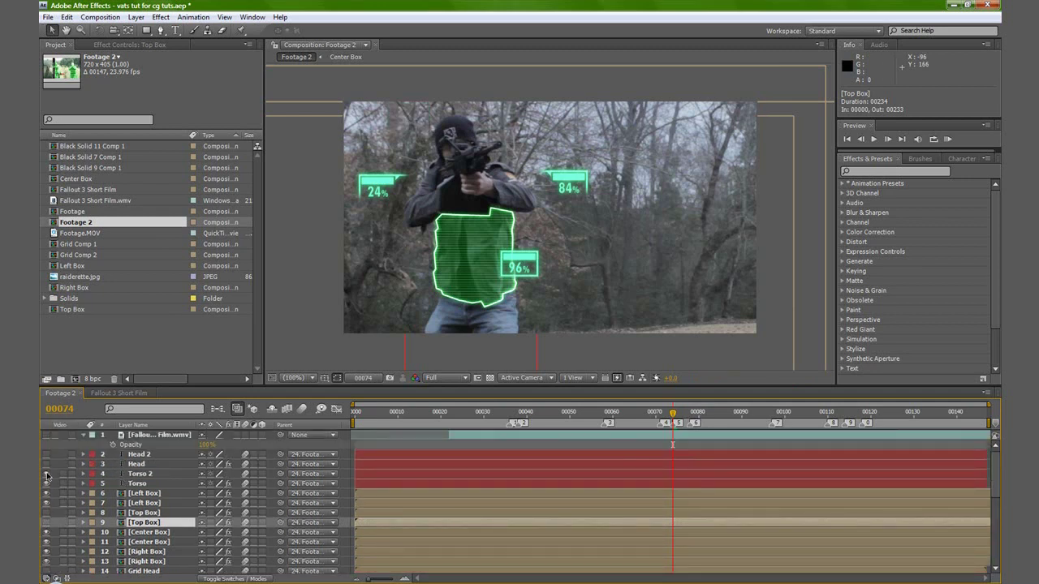
click(138, 474)
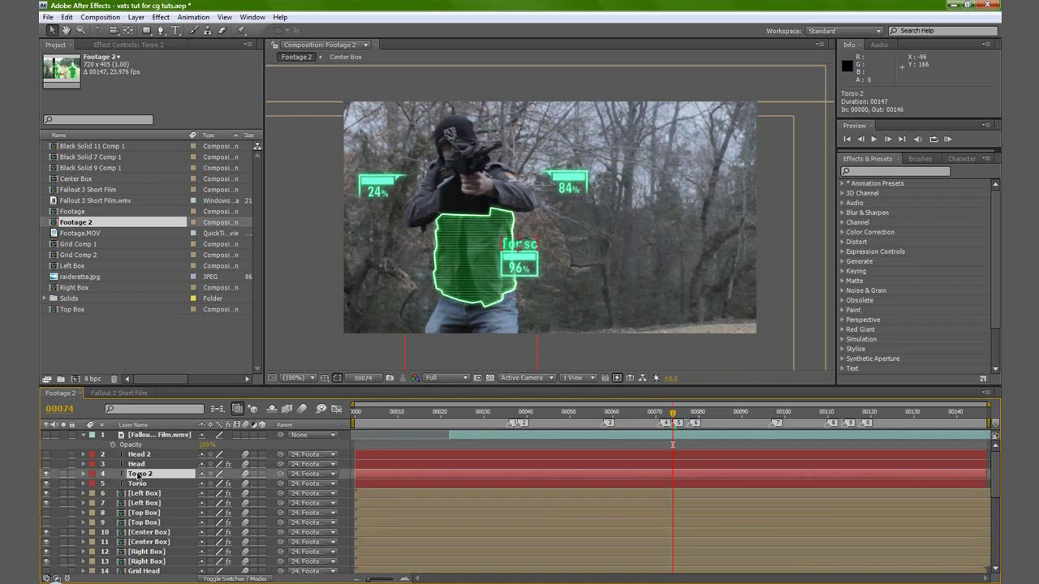
shift+click(138, 483)
ctrl+click(150, 532)
ctrl+click(151, 542)
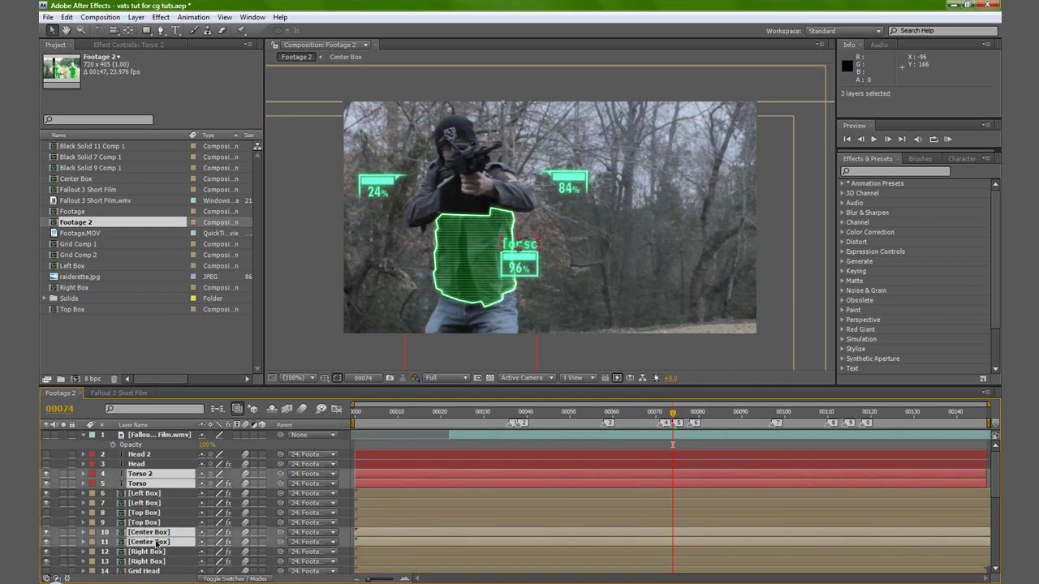
drag(505, 273, 464, 287)
click(512, 211)
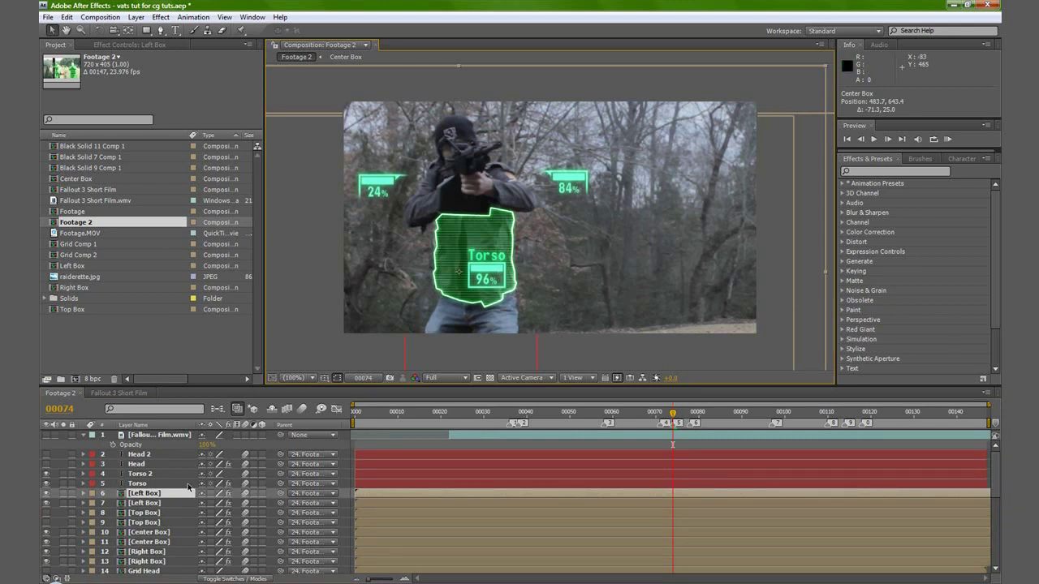
- Keyframe the opacity of both Torso text layers and all Left, Center and Right Box layers at 0% on frame 74
scroll(188, 485, down, 1)
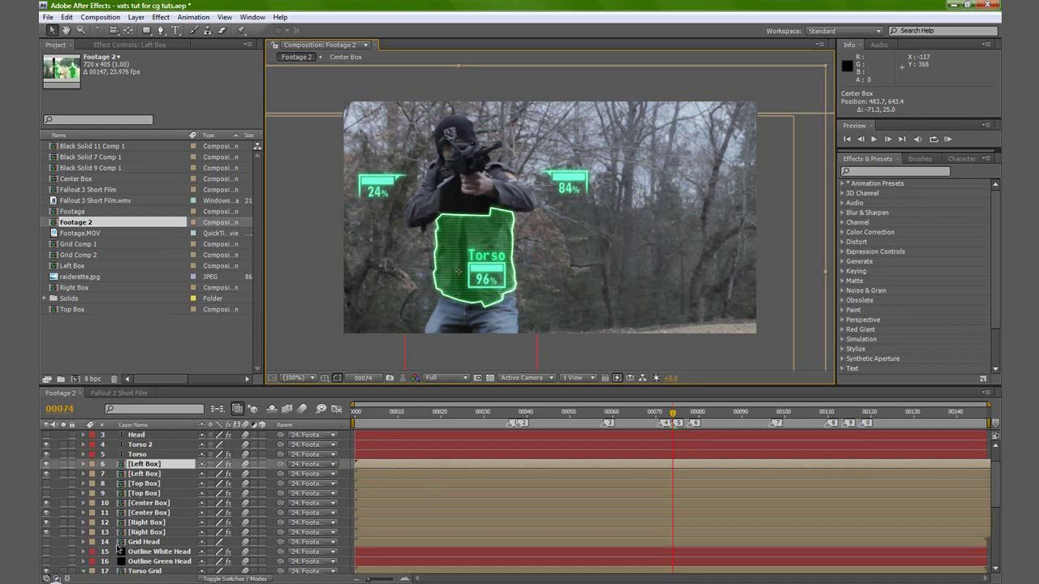
click(138, 532)
shift+click(140, 523)
shift+click(140, 513)
shift+click(140, 504)
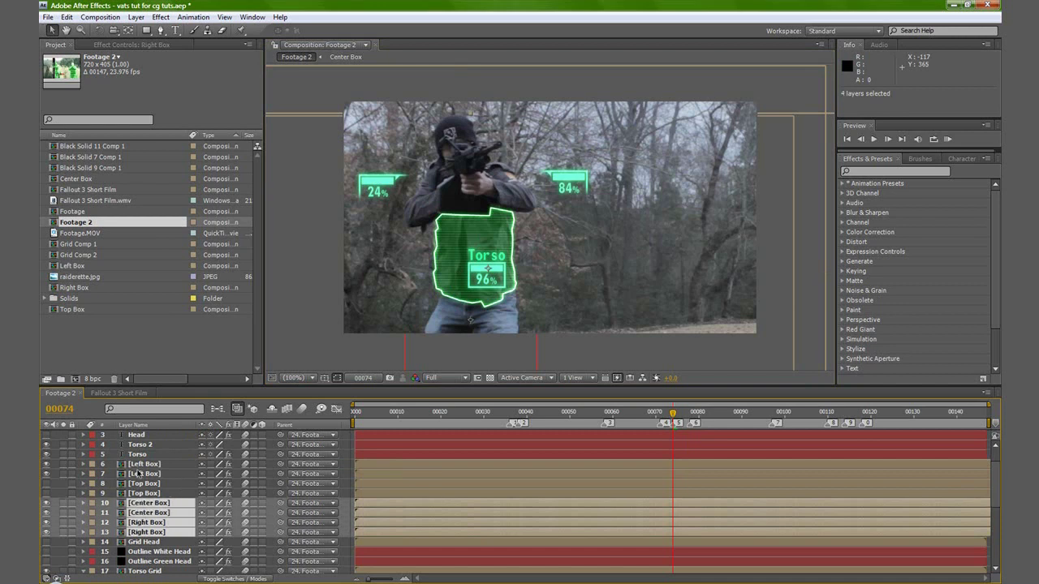
shift+click(142, 474)
shift+click(140, 464)
shift+click(138, 455)
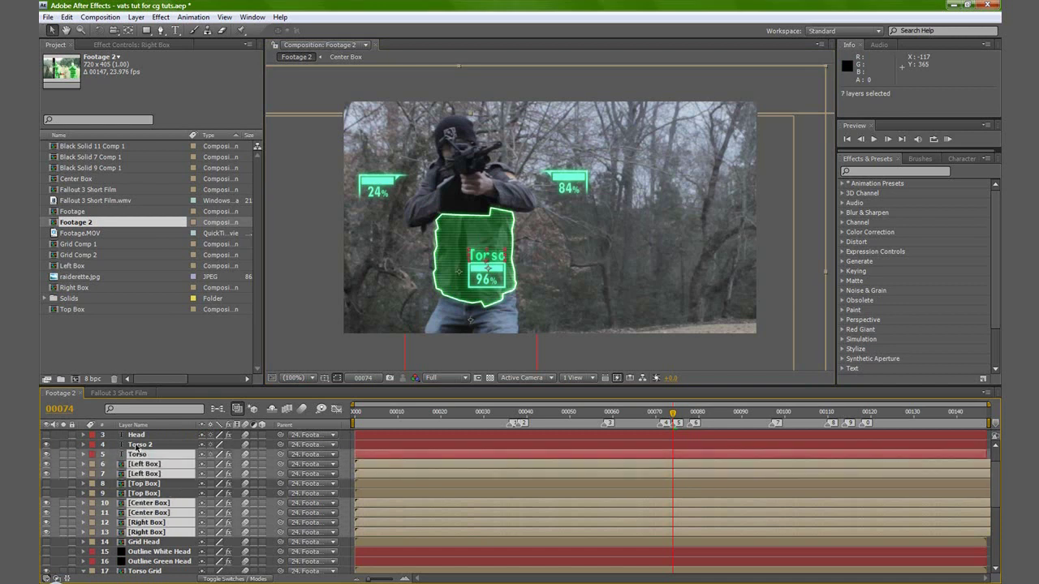
shift+click(137, 446)
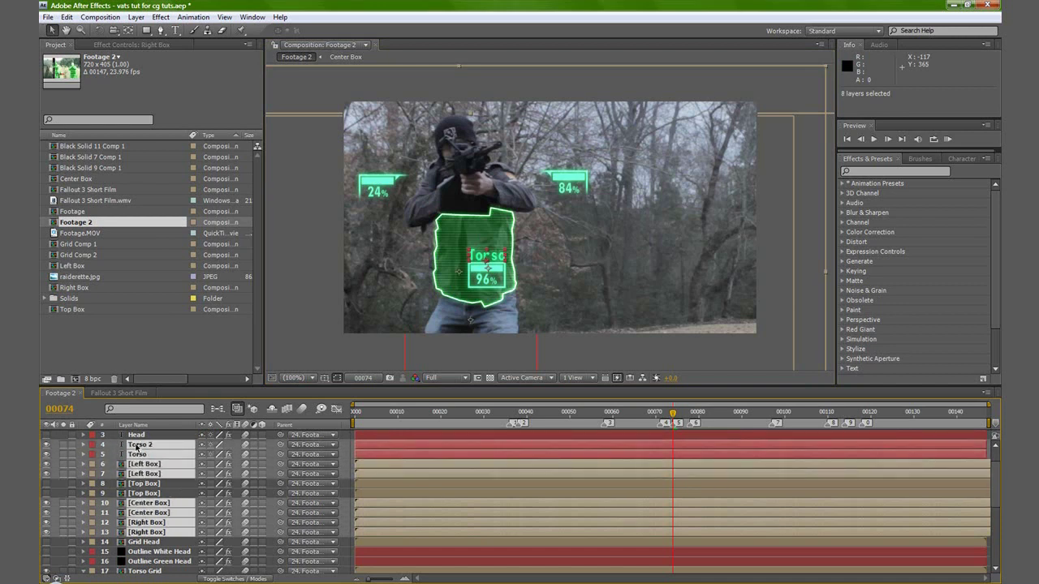
key(t)
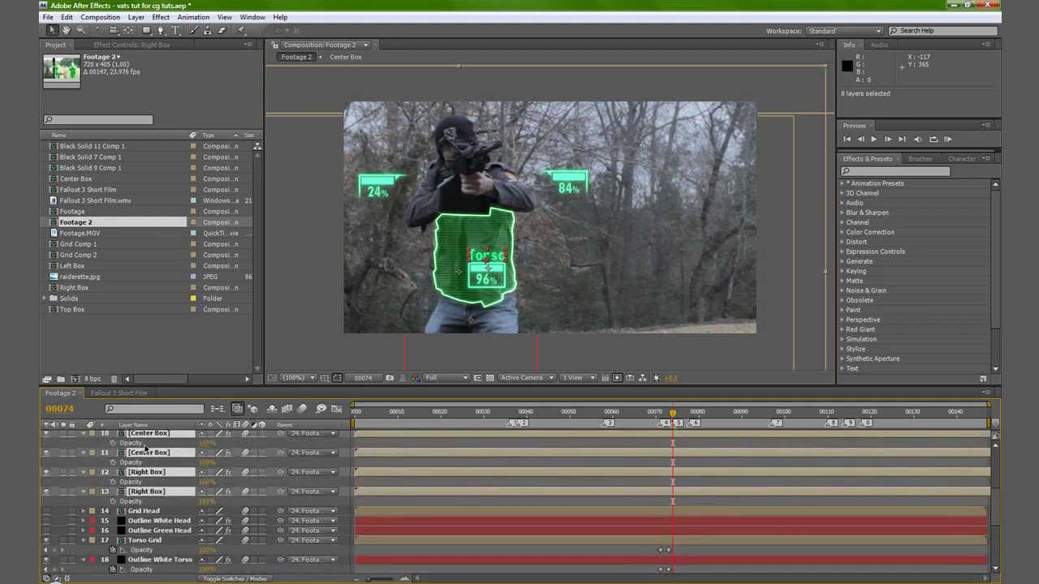
click(113, 502)
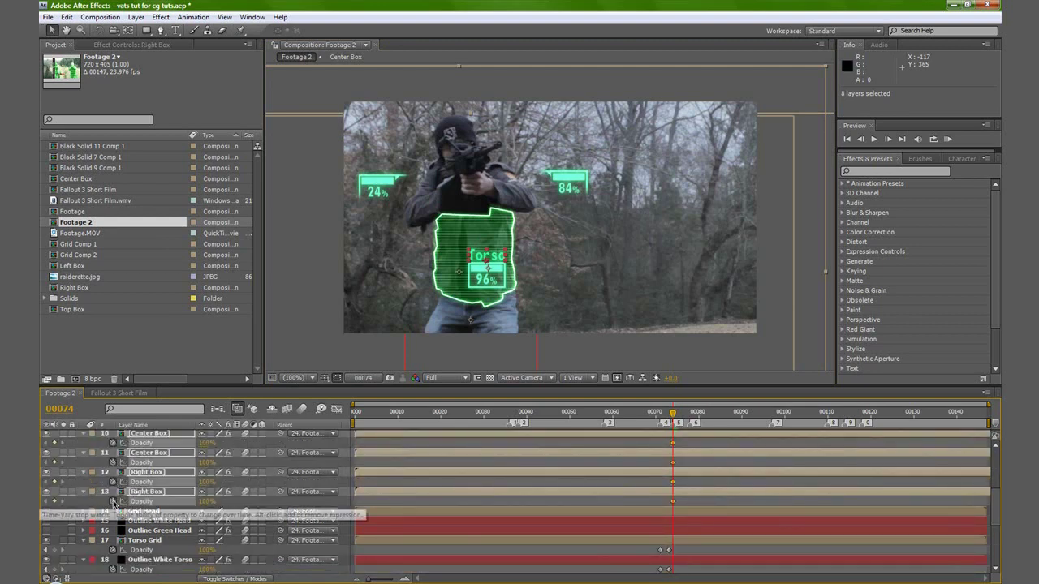
drag(201, 504, 162, 504)
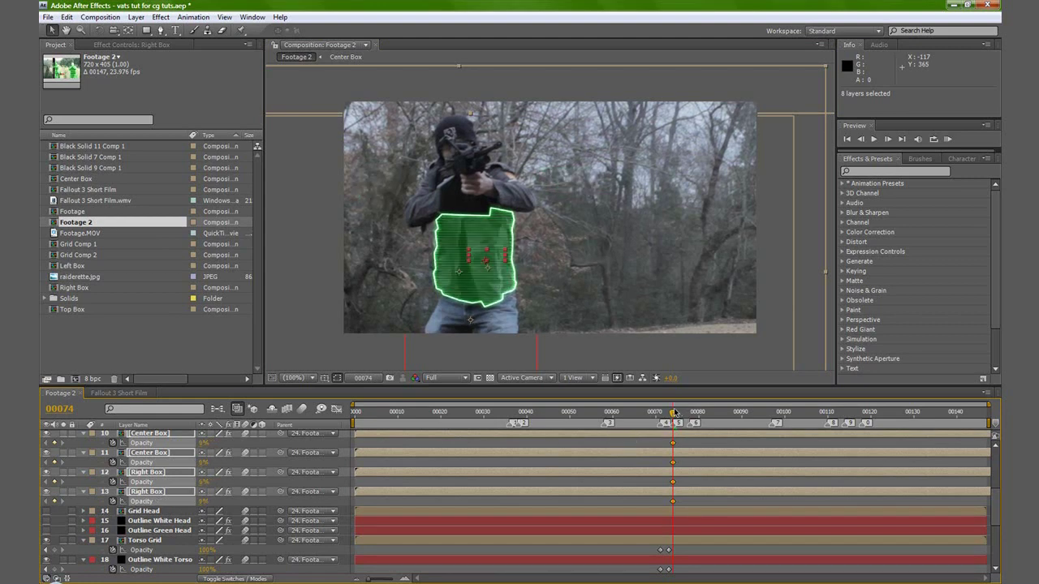
- Set the opacity of the eight text and box layers to 100% at frame 78 and step through the fade-in to check it
key(Page_Down)
key(Page_Down)
drag(201, 501, 389, 509)
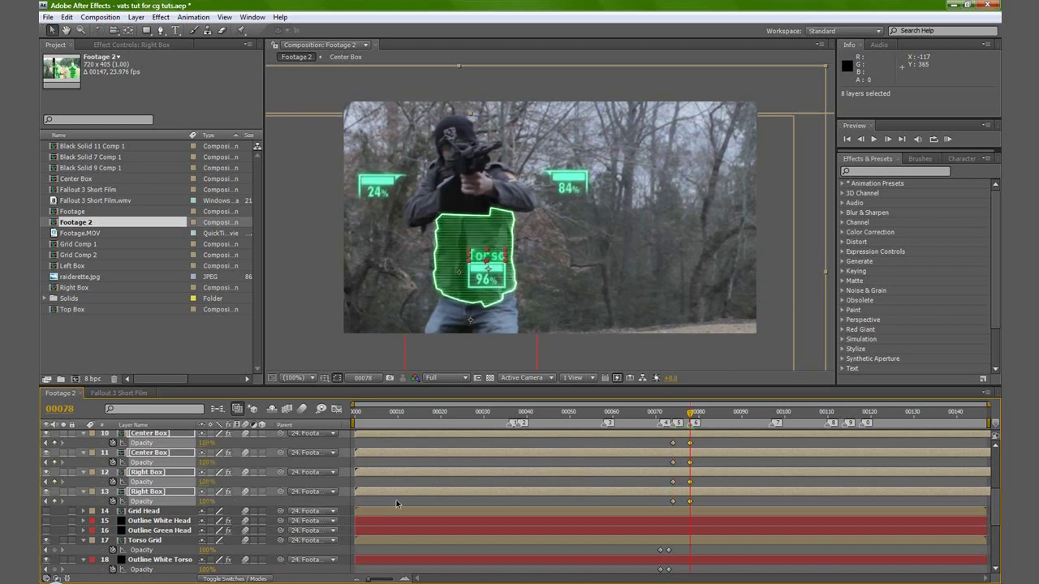
key(Page_Up)
key(Page_Up)
key(Page_Up)
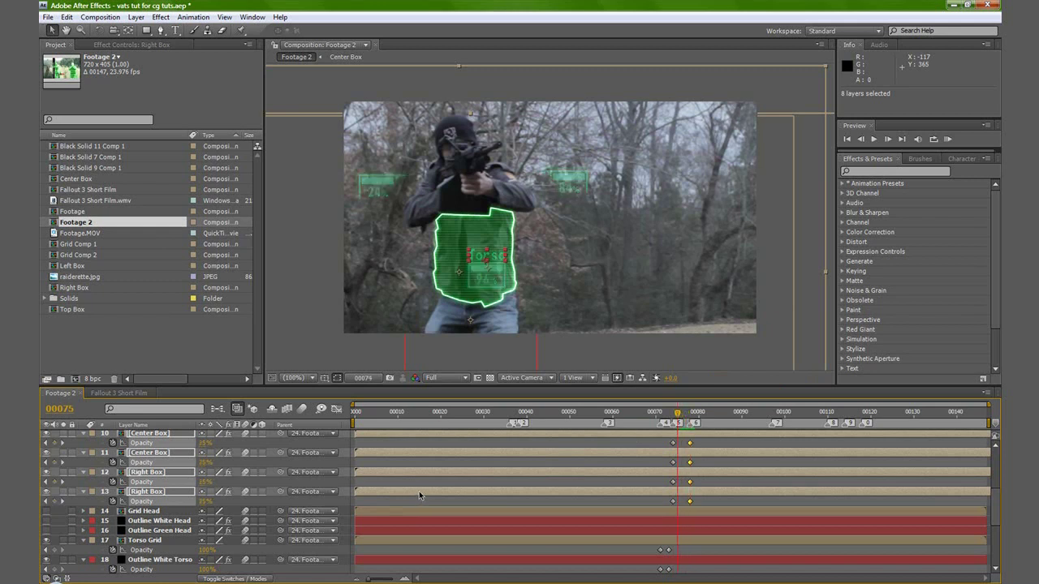
key(Page_Down)
key(Page_Down)
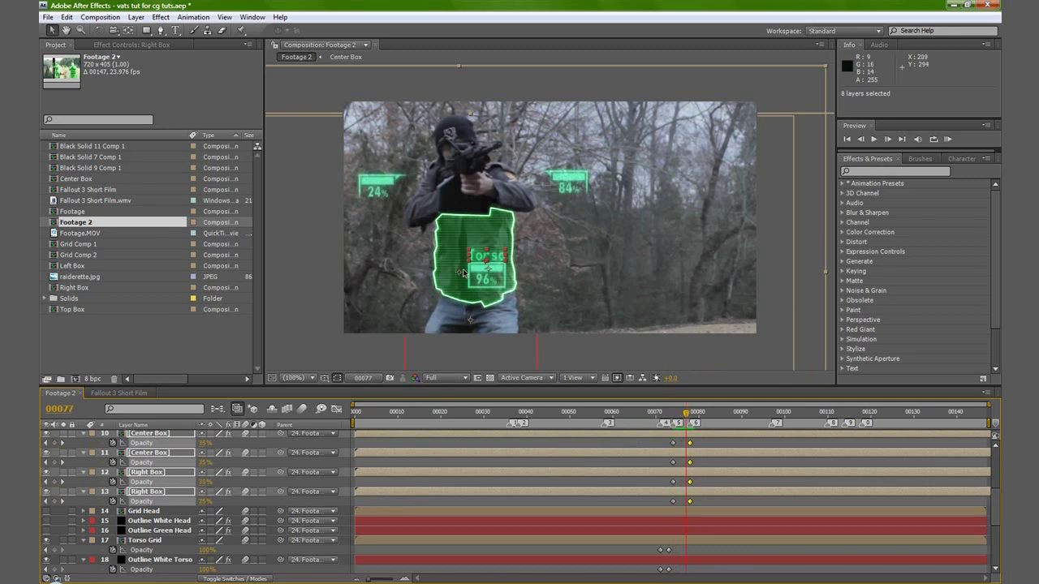
key(Page_Down)
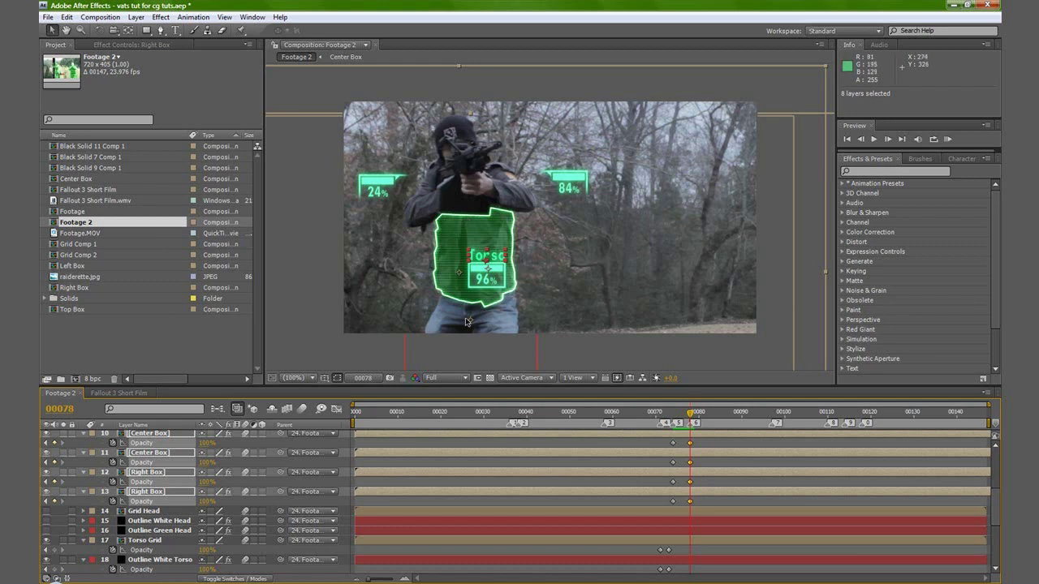
- Keyframe the opacity of only both Center Box layers and the Torso and Torso 2 text layers at 25% on frame 84
scroll(240, 513, up, 1)
scroll(247, 494, up, 1)
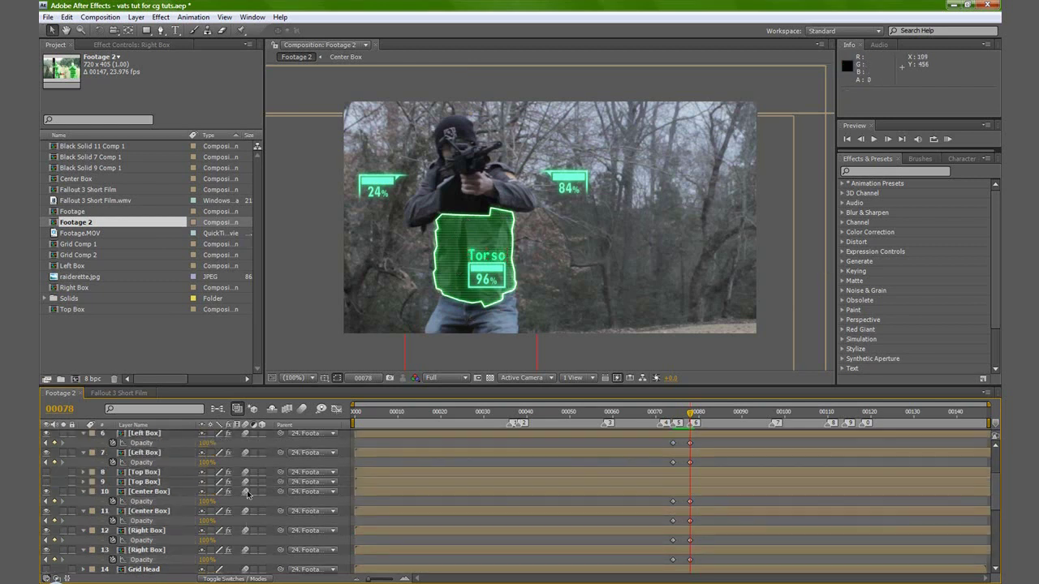
click(145, 491)
shift+click(146, 511)
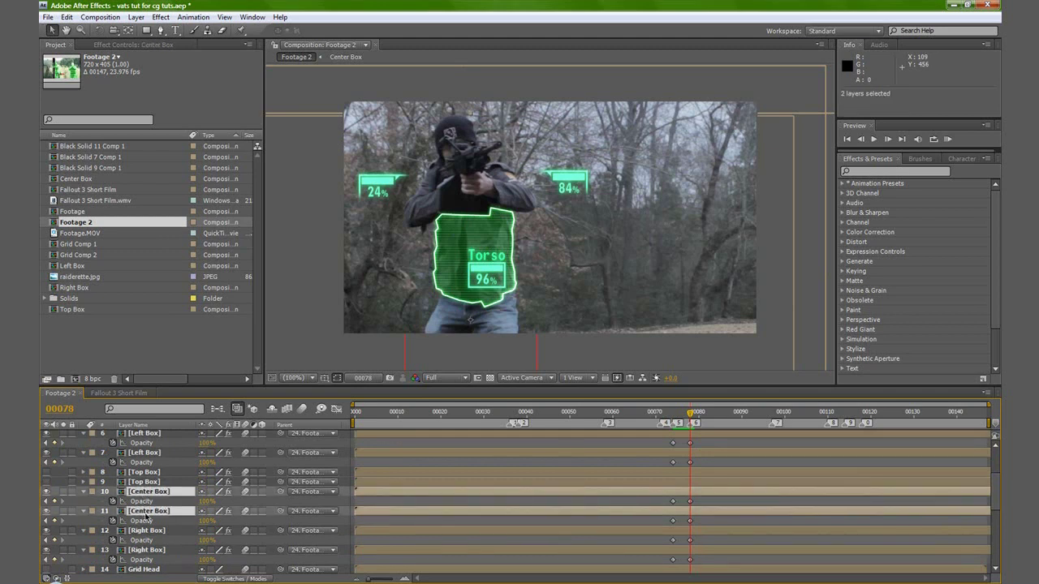
ctrl+click(143, 453)
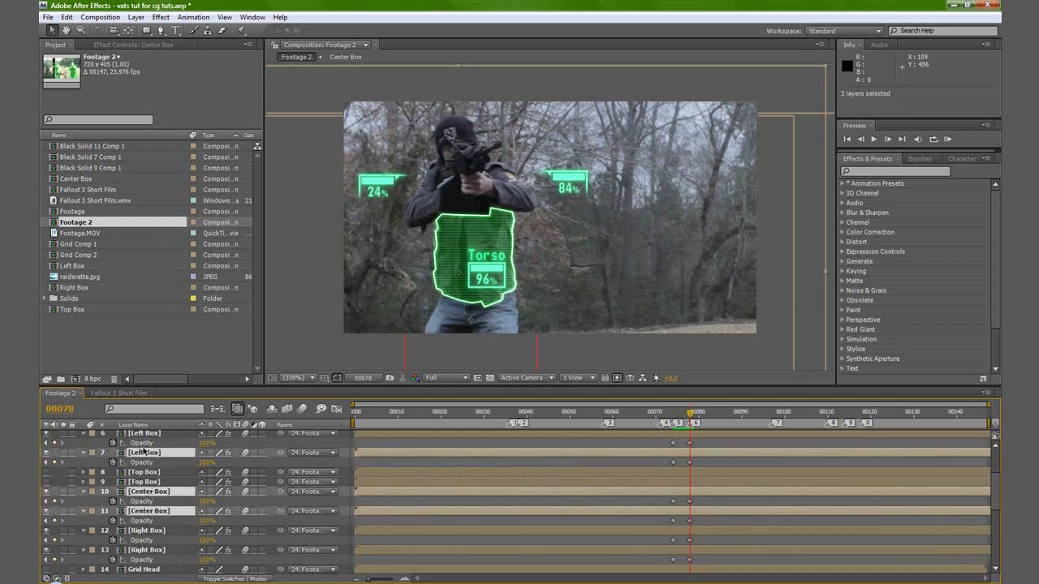
ctrl+click(143, 452)
scroll(144, 462, up, 2)
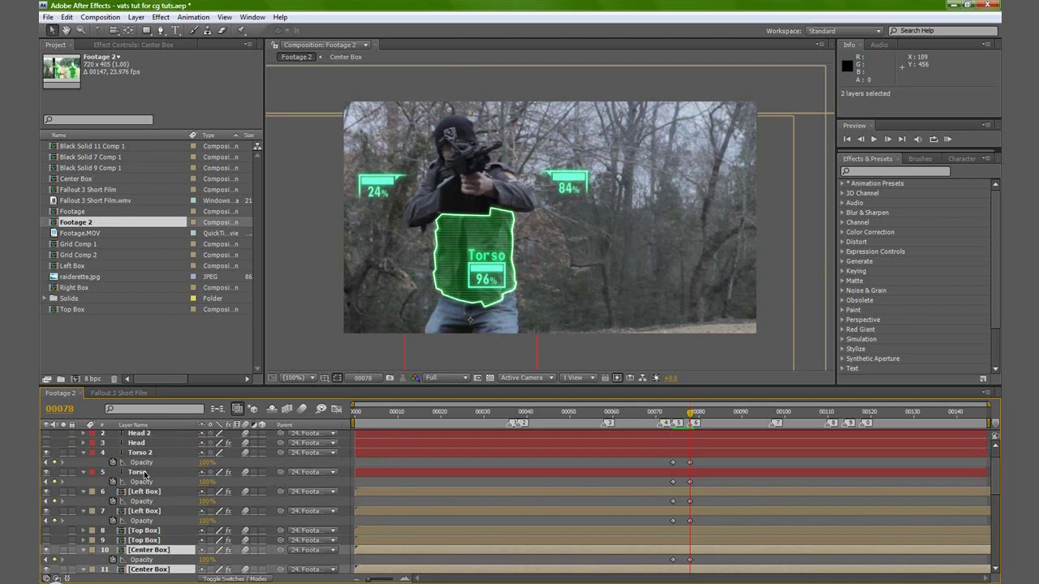
ctrl+click(145, 472)
ctrl+click(143, 453)
scroll(147, 472, down, 2)
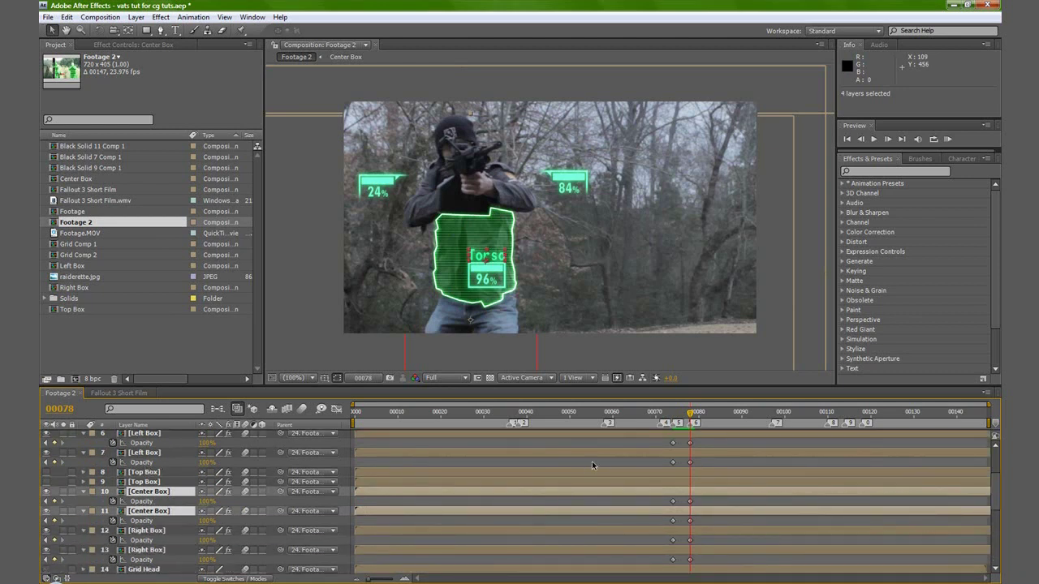
key(space)
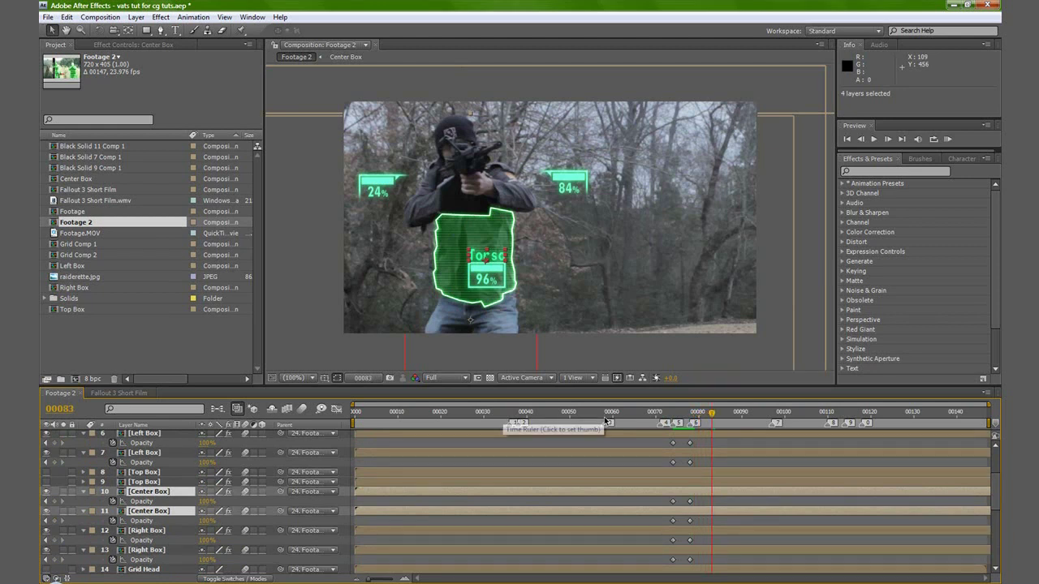
key(Page_Down)
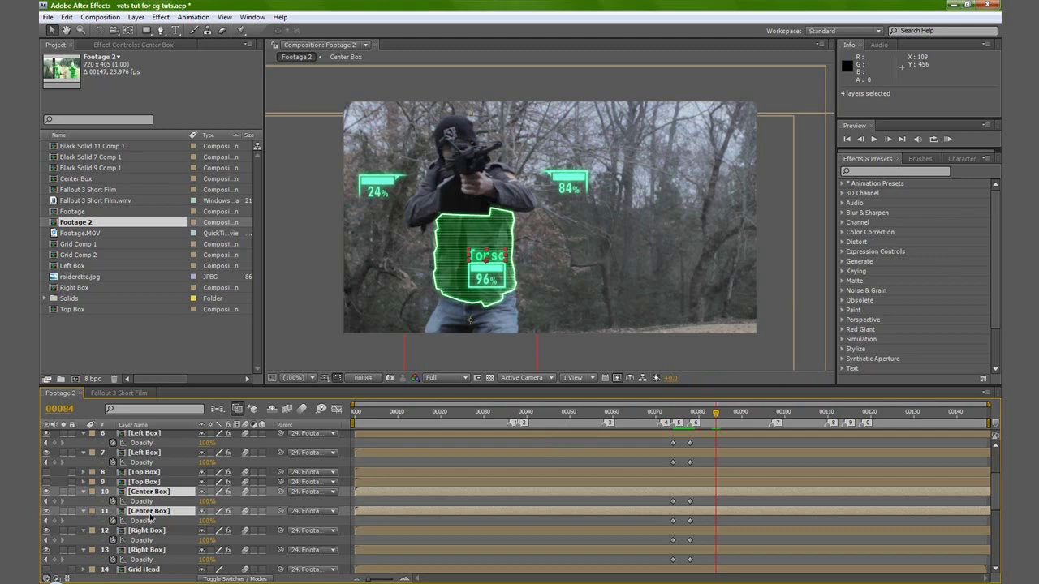
click(55, 523)
click(55, 504)
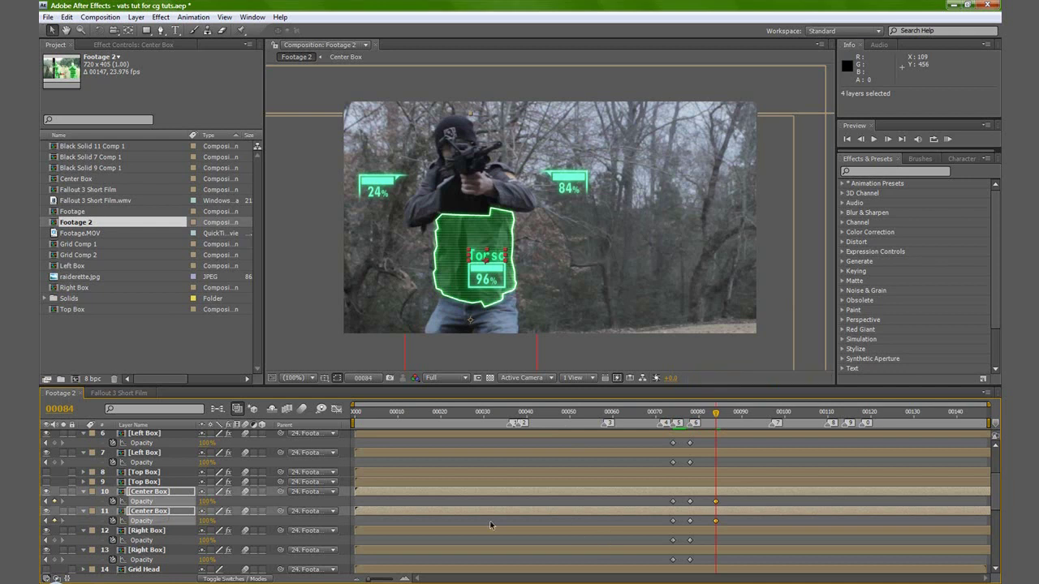
click(207, 502)
text(25)
key(Return)
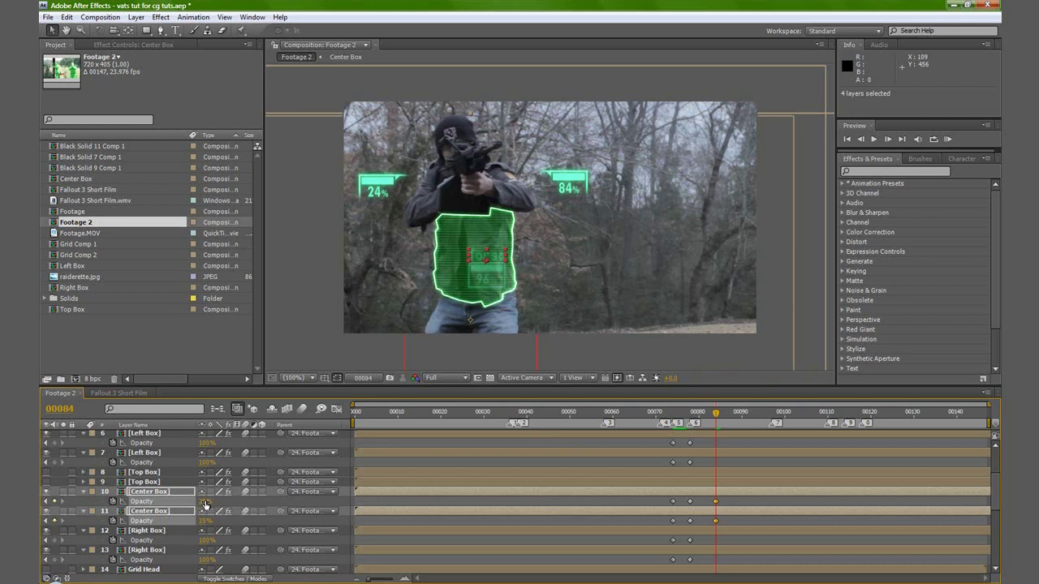
- Continue the pulse of the Center Box and Torso text layers with 100% opacity at frame 90 and 25% at frame 96
key(space)
click(203, 502)
key(Return)
key(space)
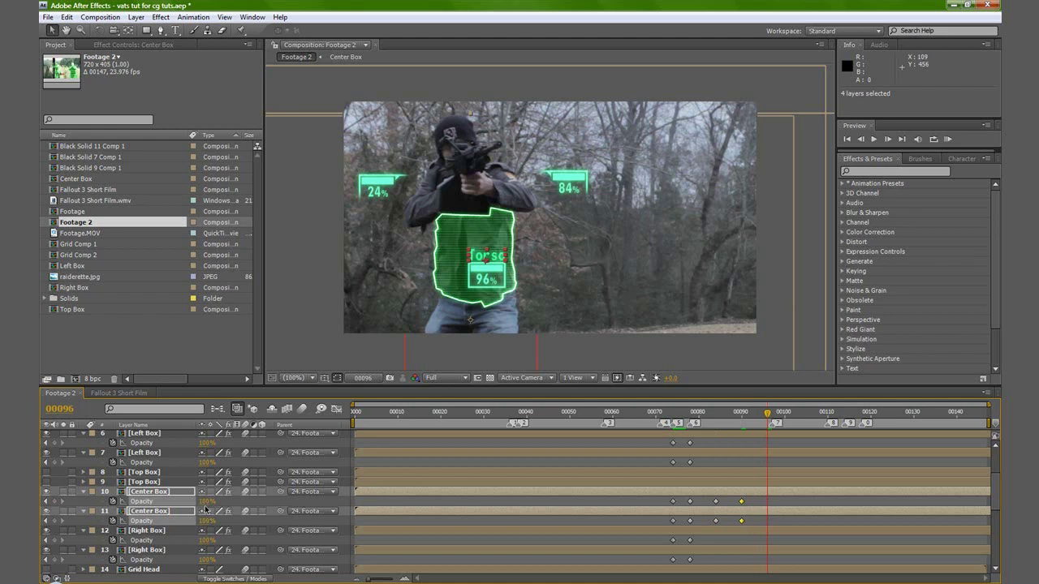
click(204, 501)
text(15)
key(Return)
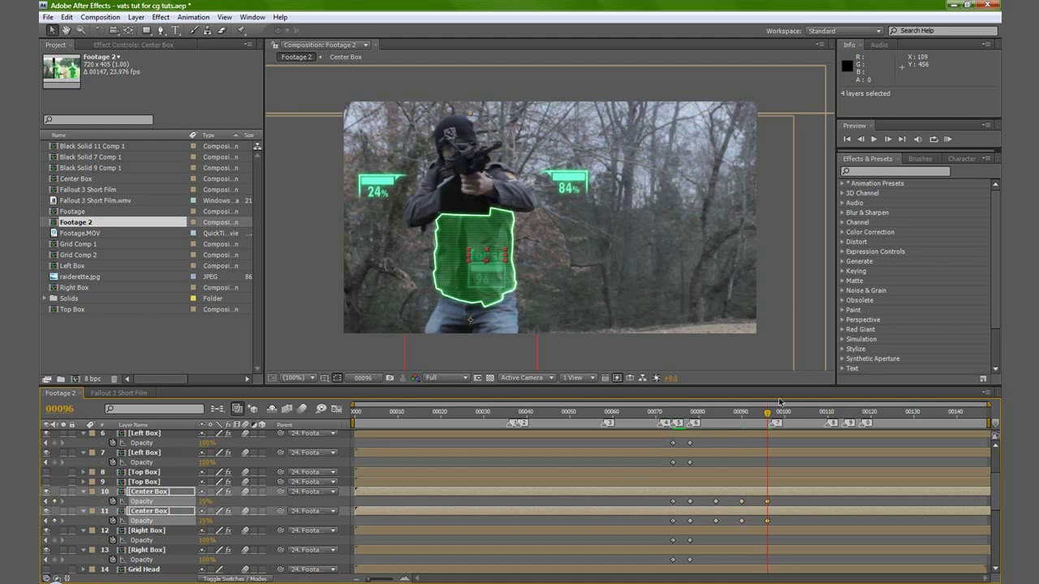
- Show the Fallout 3 Short Film reference layer, examine how its body-part highlight changes around frames 96 and 97, and hide the layer again
mouse_move(769, 415)
mouse_down()
mouse_move(790, 417)
mouse_move(775, 418)
mouse_up()
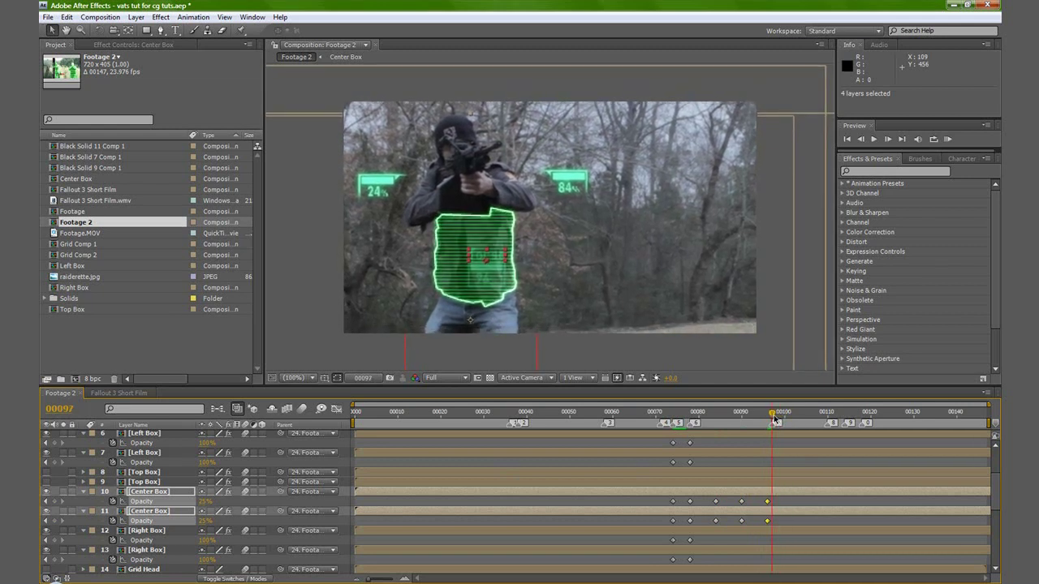
scroll(47, 444, up, 4)
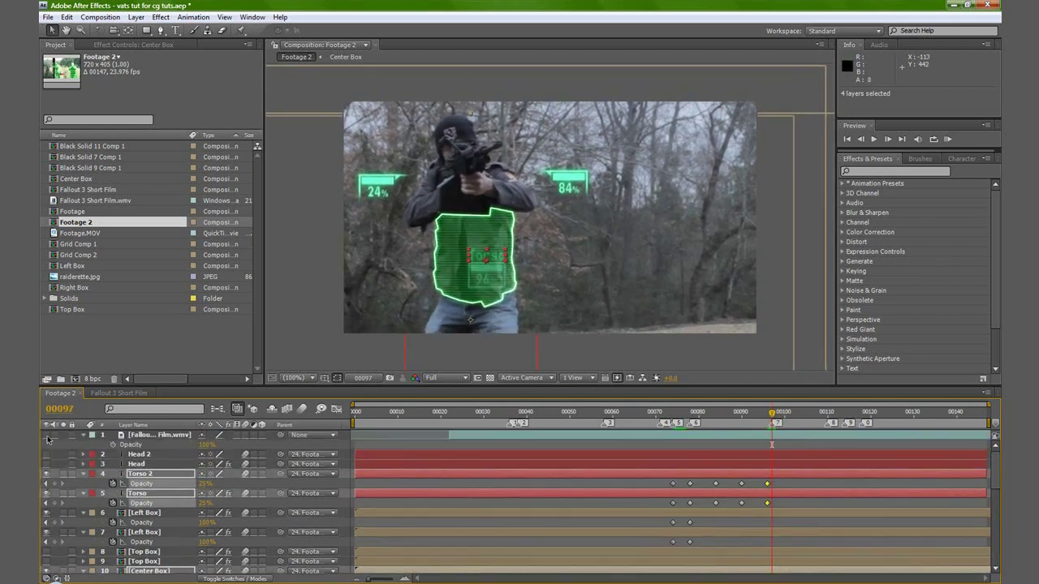
click(775, 420)
drag(775, 420, 748, 422)
click(767, 421)
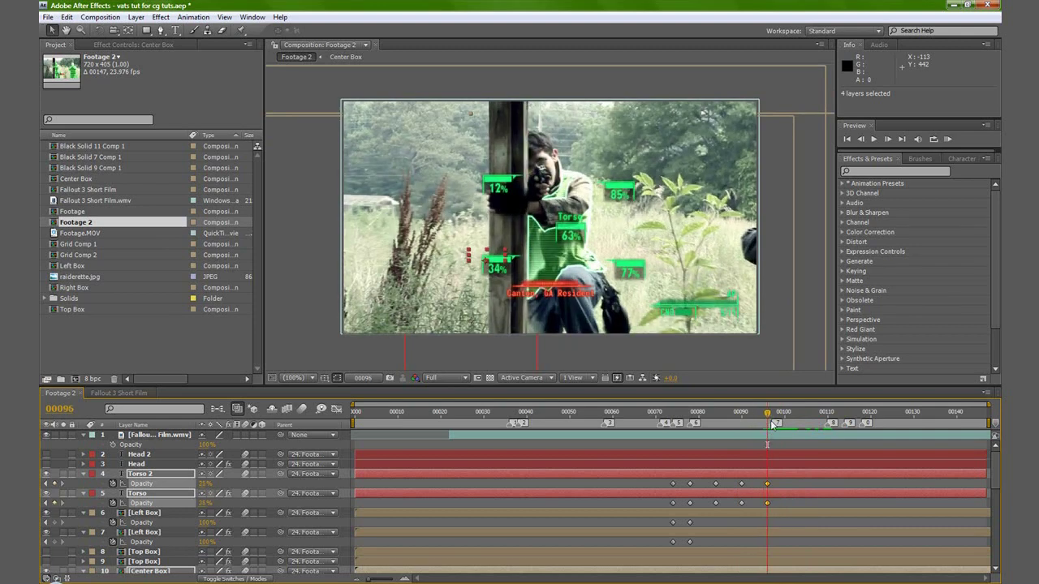
click(773, 422)
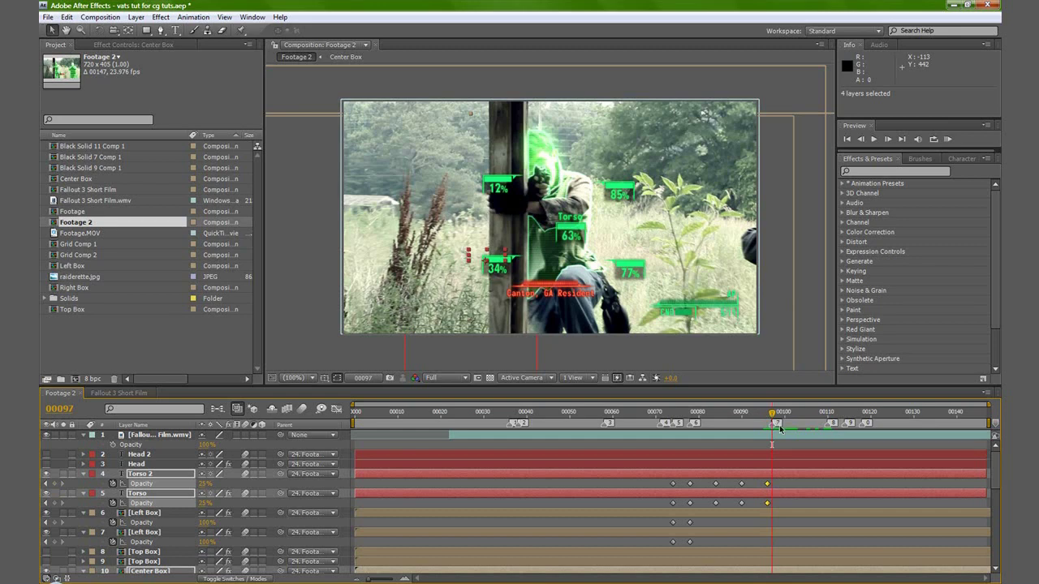
key(Page_Up)
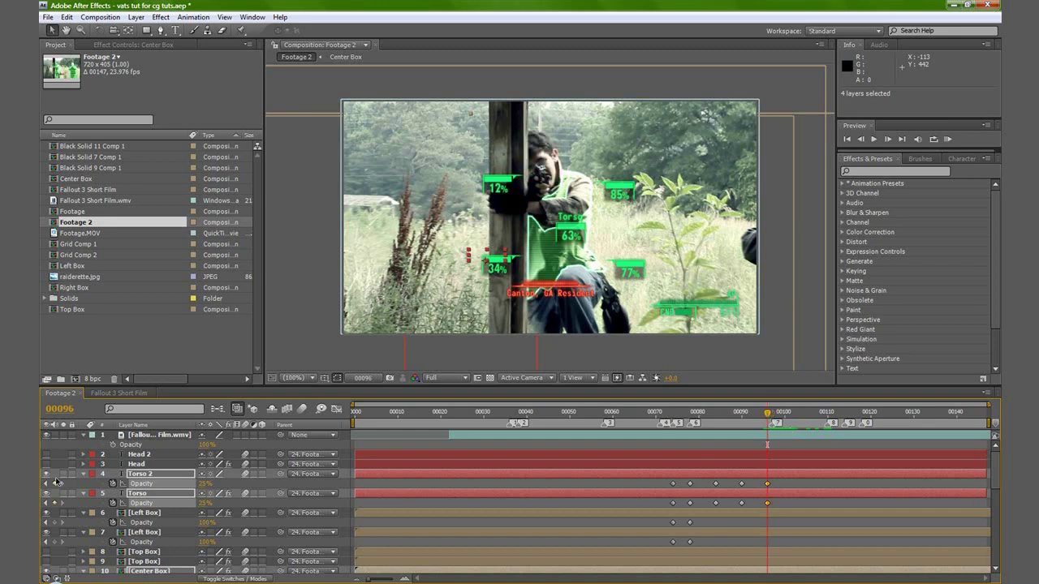
click(45, 436)
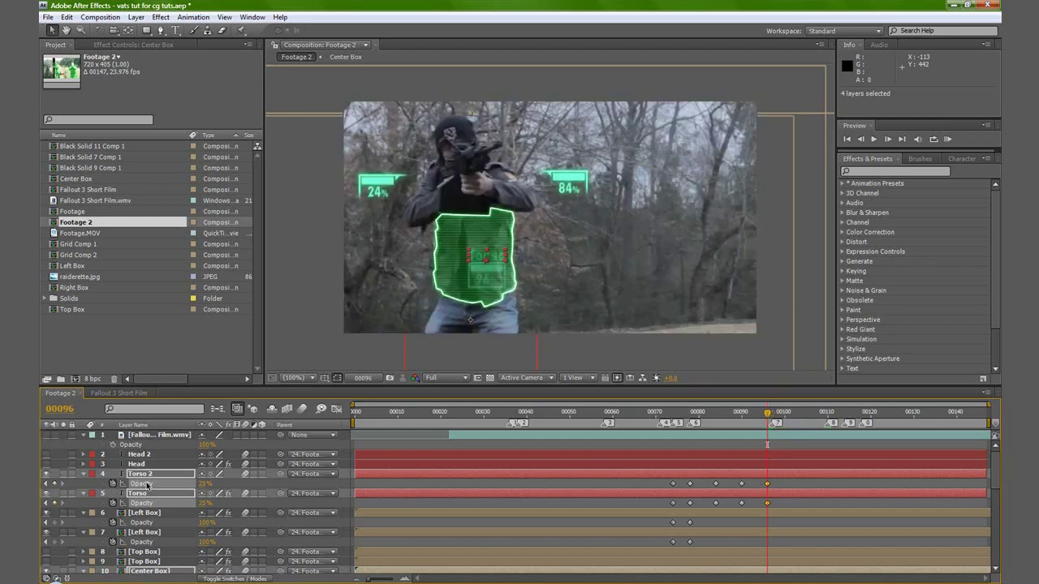
- Add 100% opacity keyframes to the Torso Grid, Outline White Torso and Outline Green Torso layers at frame 96
scroll(148, 487, down, 3)
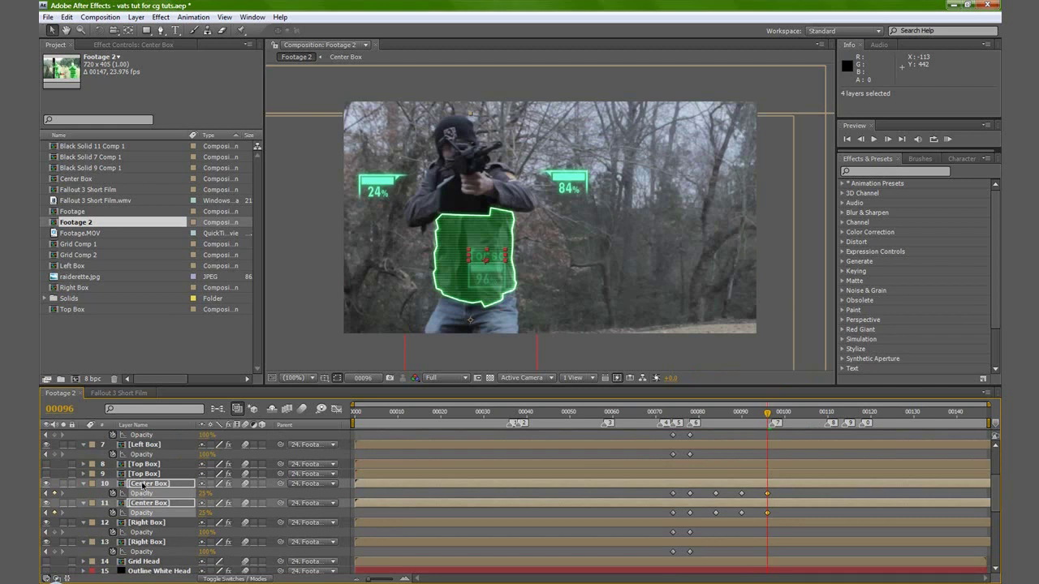
scroll(142, 485, down, 3)
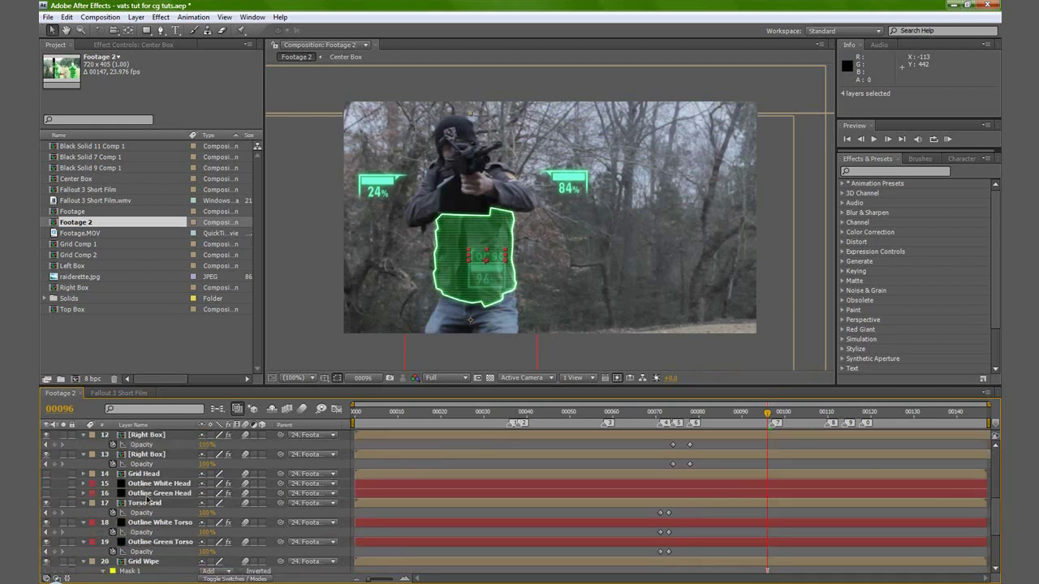
scroll(150, 508, down, 1)
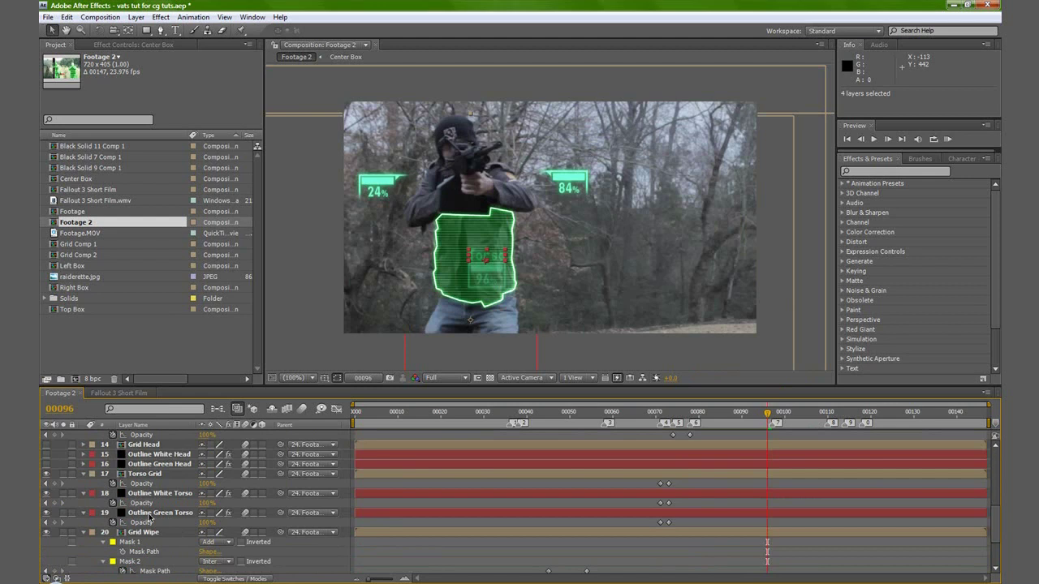
click(148, 513)
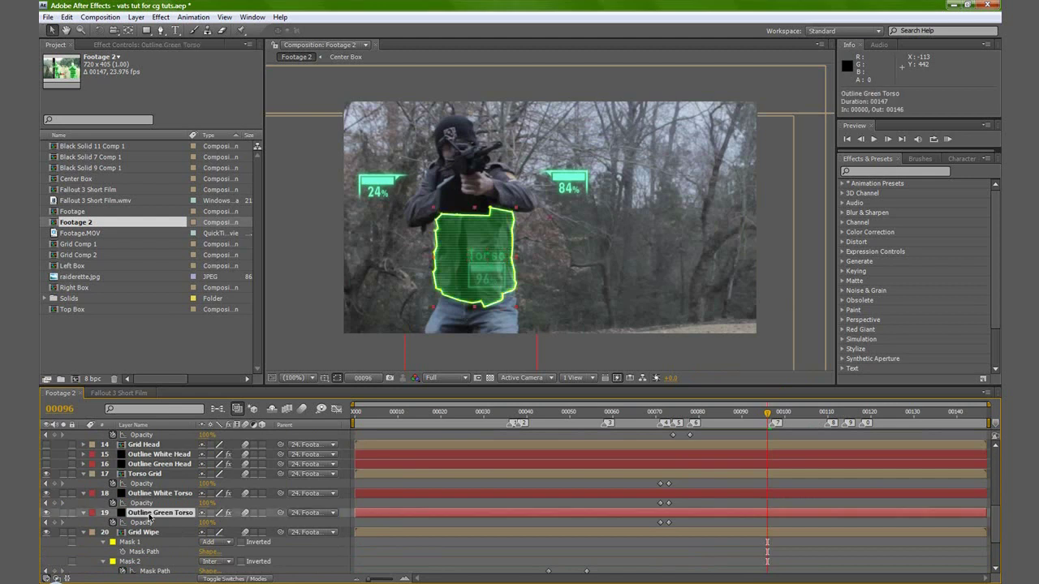
ctrl+click(149, 493)
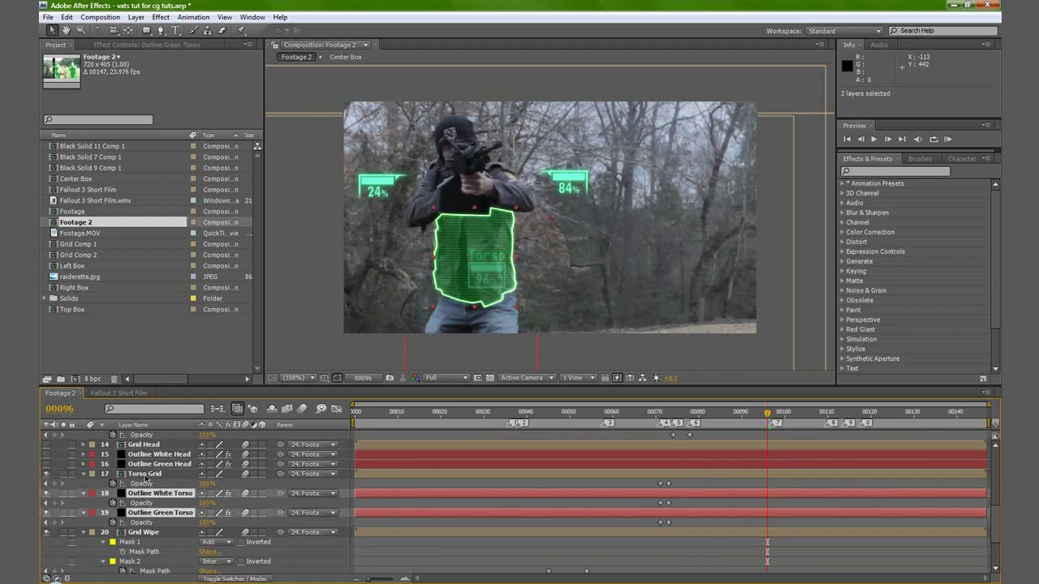
ctrl+click(145, 474)
click(55, 503)
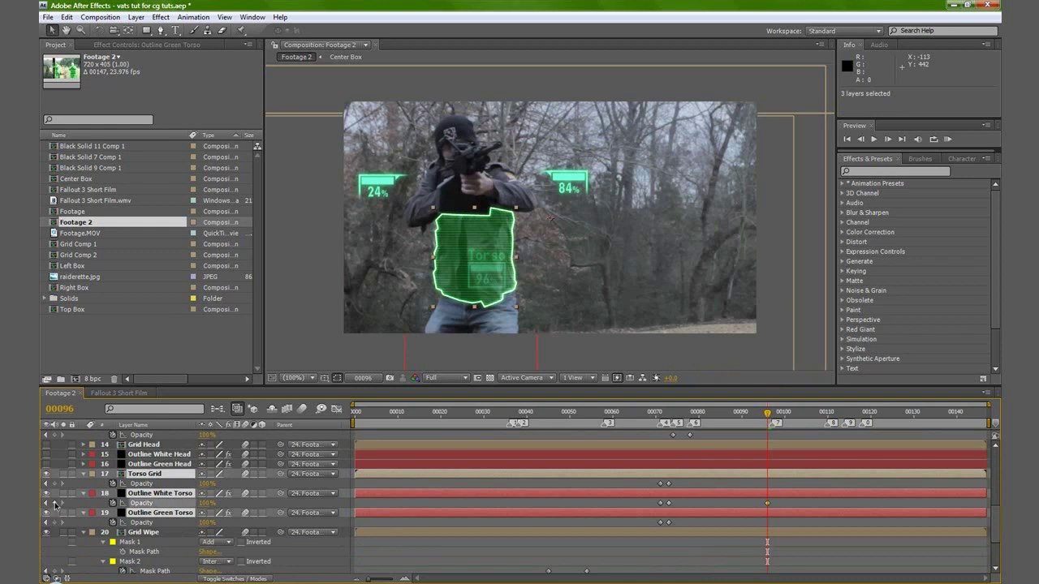
- Set the opacity of the three torso highlight layers to 0% at frame 98
key(Page_Down)
key(Page_Down)
click(204, 487)
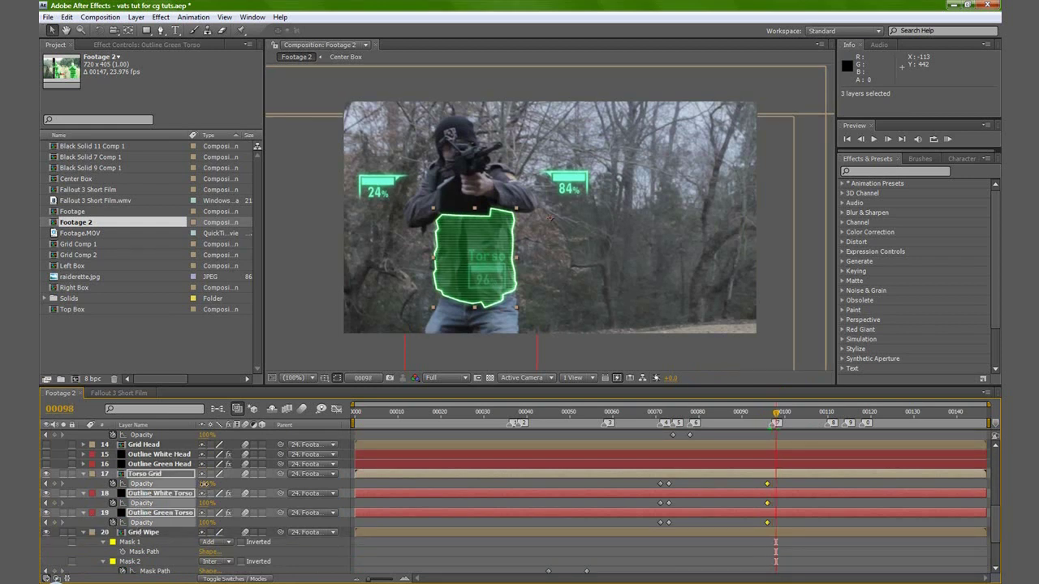
text(0)
key(Return)
- Show the Grid Head, Outline White Head and Outline Green Head layers and keyframe their opacity at 0% on frame 96
key(Page_Up)
key(Page_Up)
scroll(163, 491, up, 3)
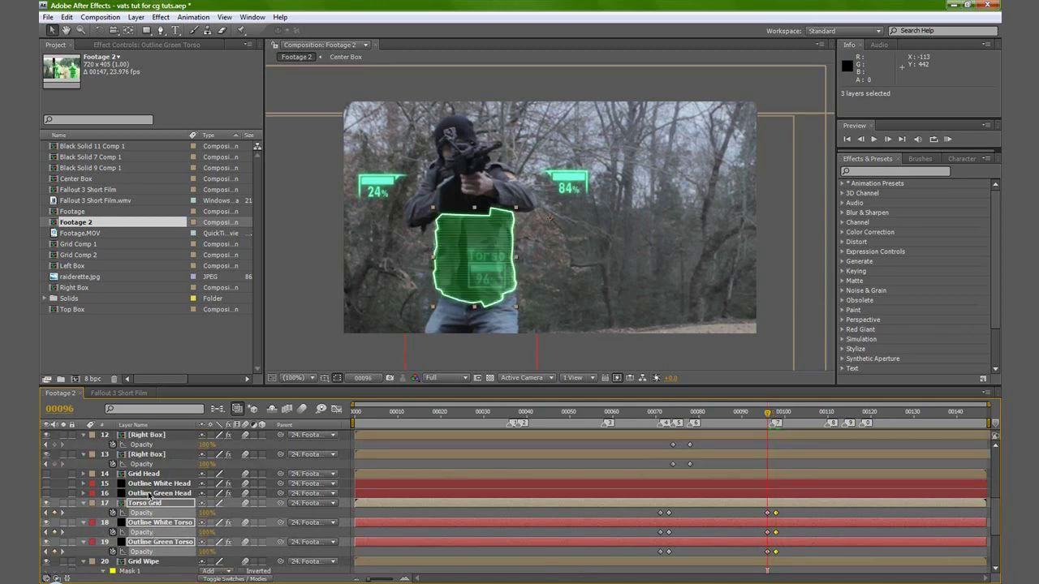
click(150, 495)
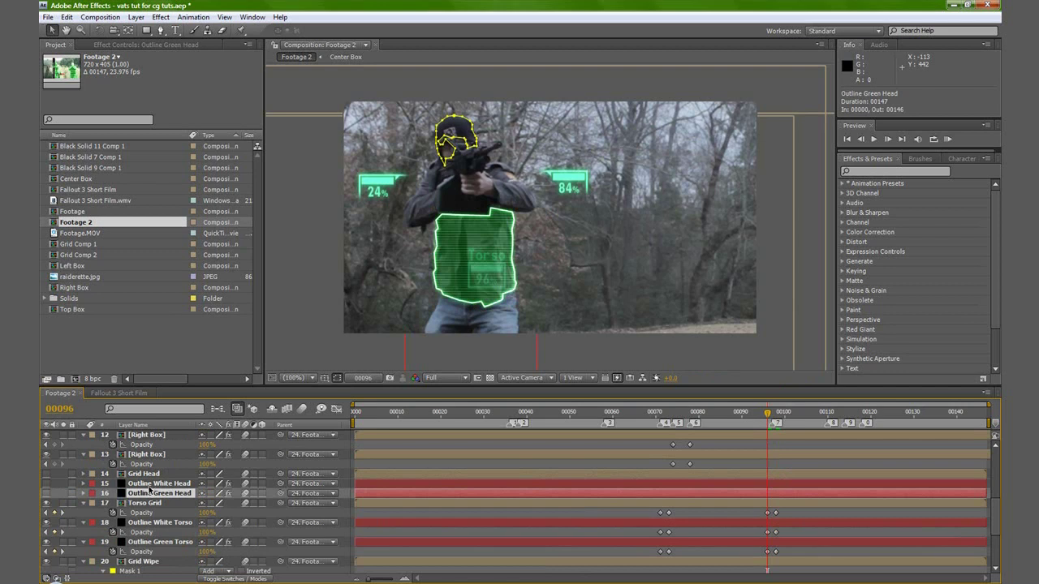
ctrl+click(149, 486)
ctrl+click(143, 475)
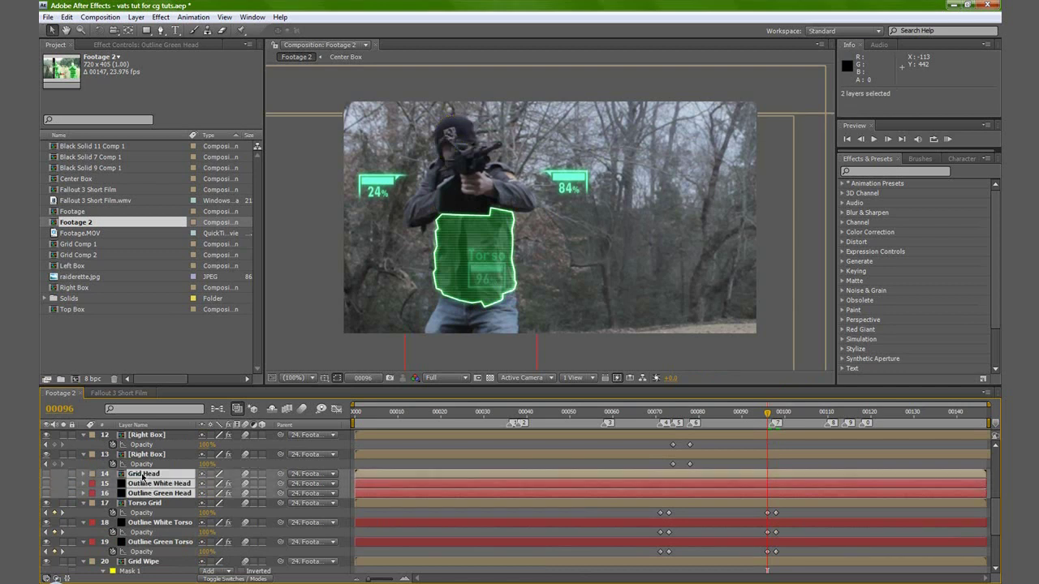
click(46, 495)
click(47, 494)
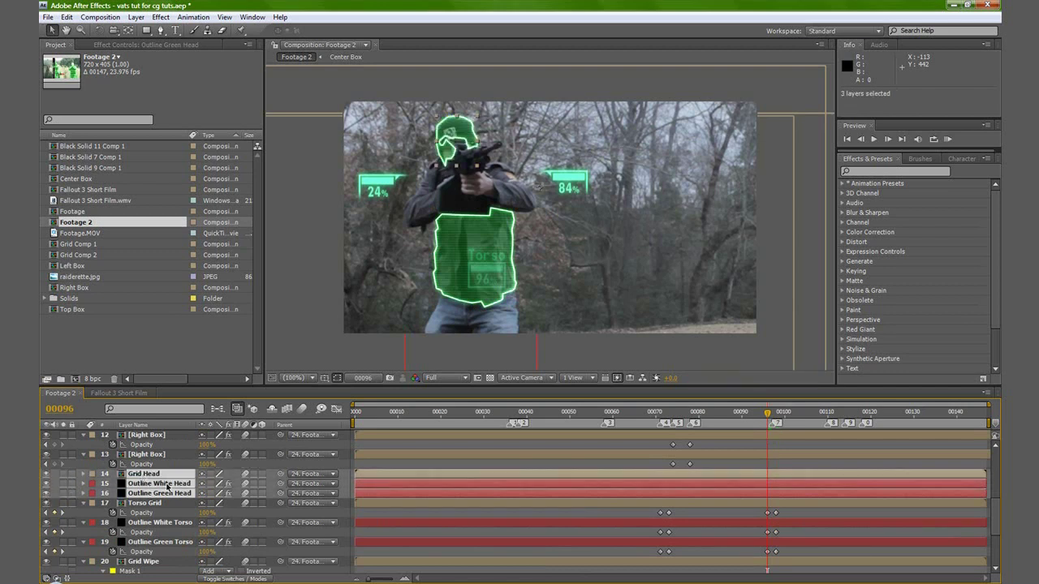
key(t)
click(113, 503)
drag(207, 503, 77, 510)
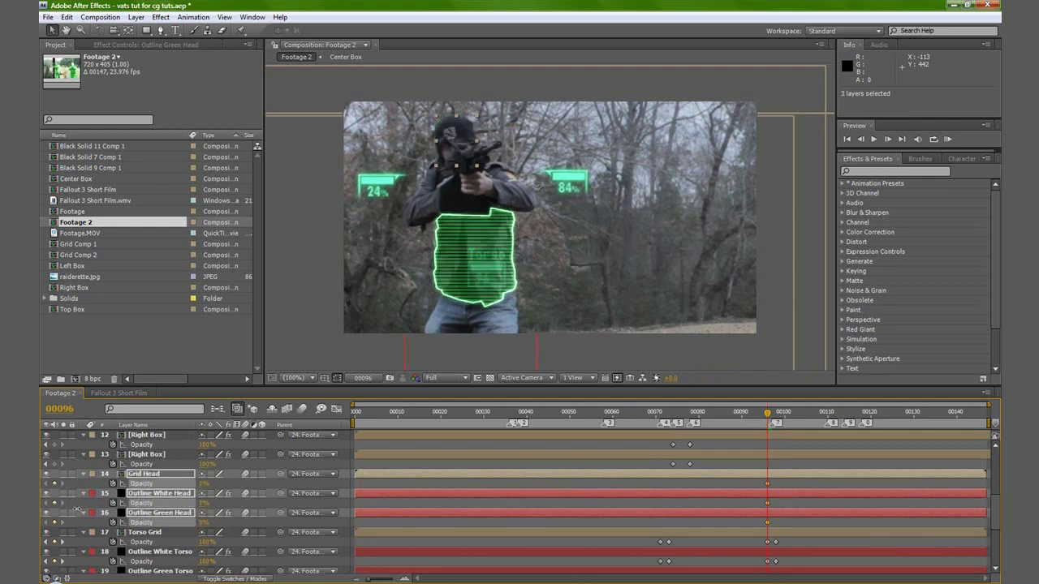
- Set the opacity of the three head highlight layers to 100% at frame 98 and step through the torso-to-head crossfade
key(Page_Down)
key(Page_Down)
click(207, 484)
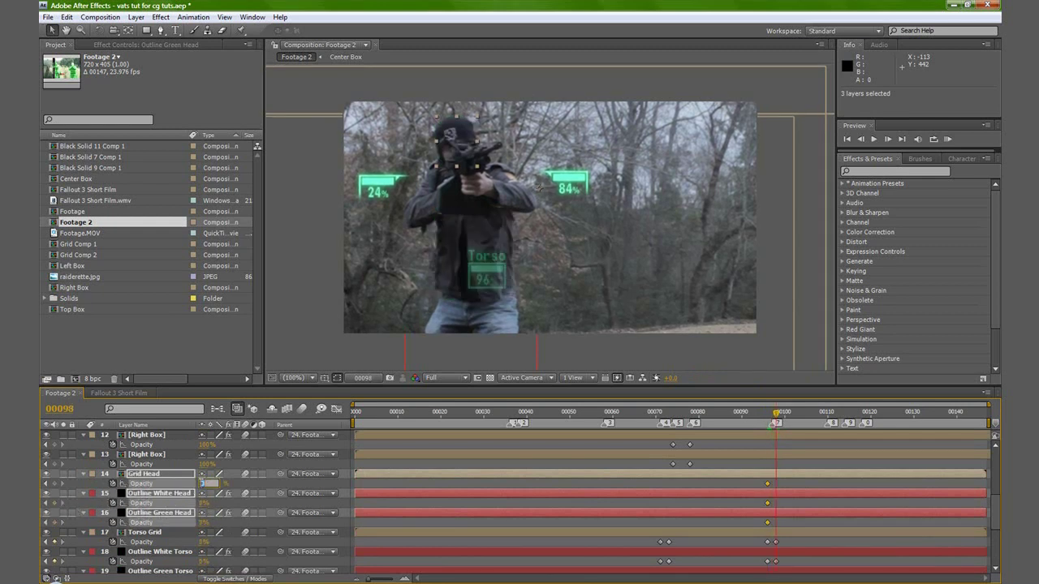
text(100)
key(Return)
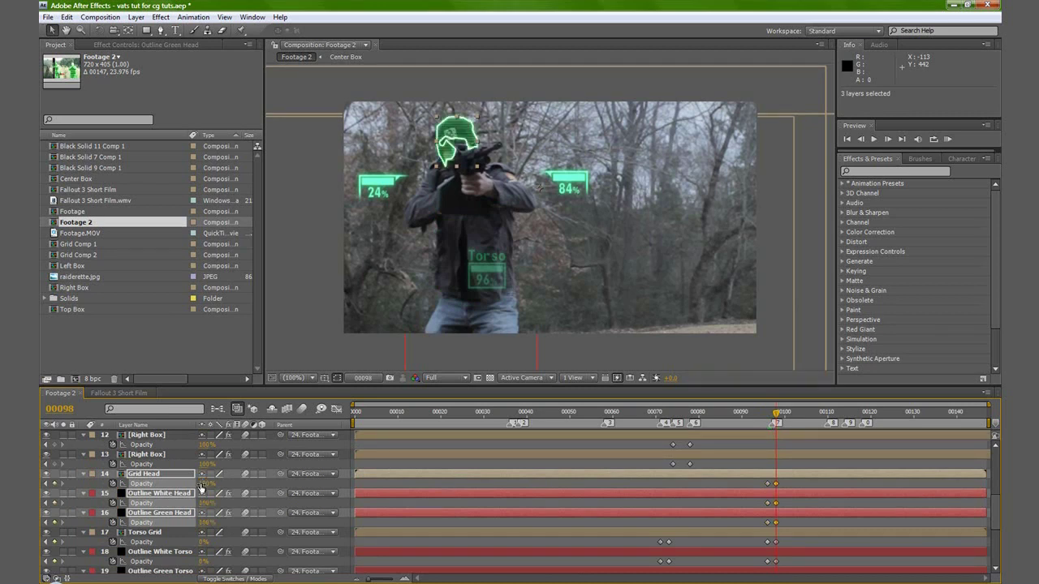
key(Page_Up)
key(Page_Up)
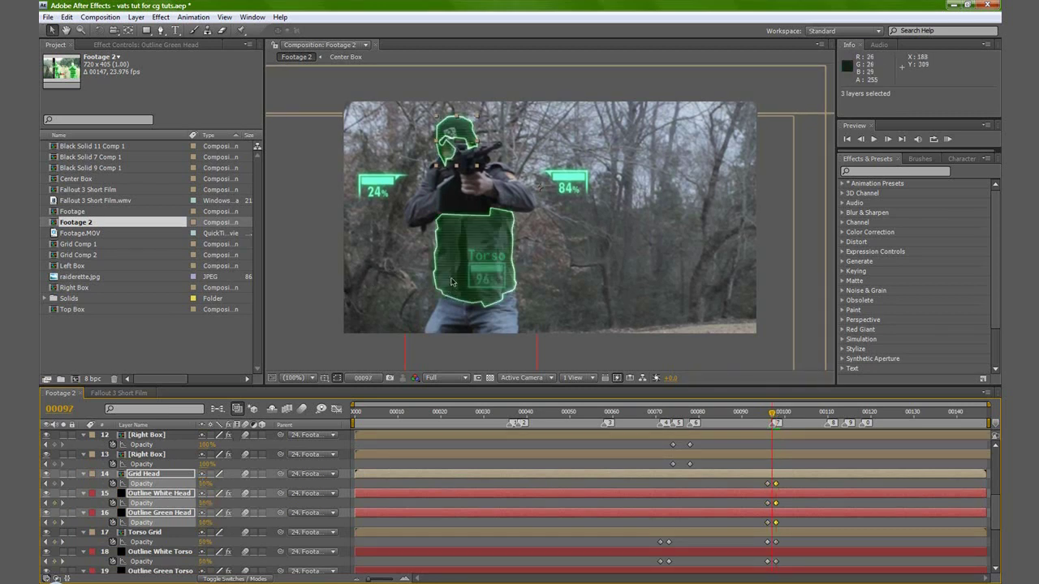
key(Page_Down)
key(Page_Down)
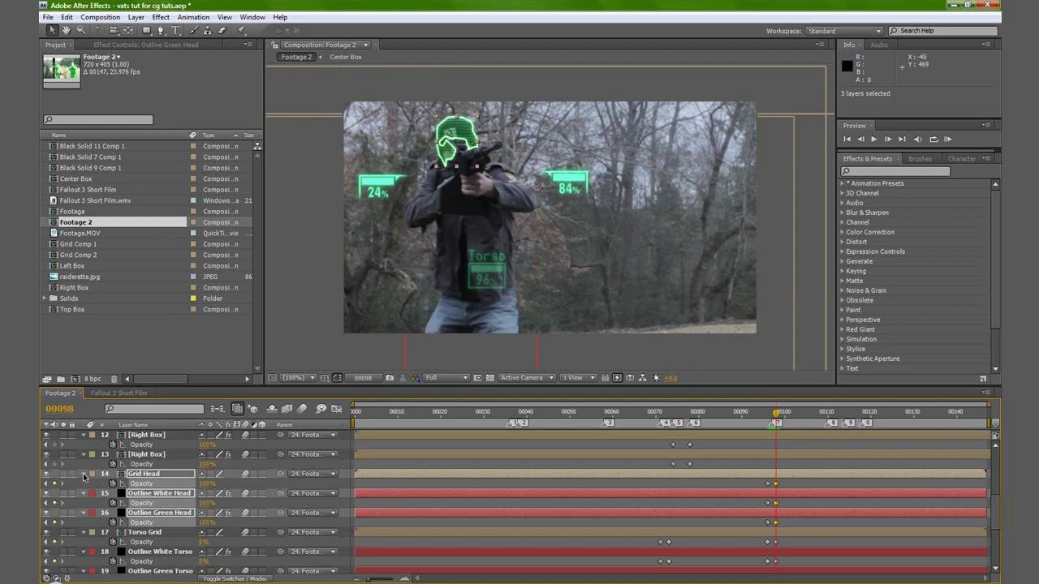
- Add opacity keyframes at frame 97 to the Torso and Torso 2 text layers and all Left, Center and Right Box layers, keeping their current values
scroll(110, 504, down, 4)
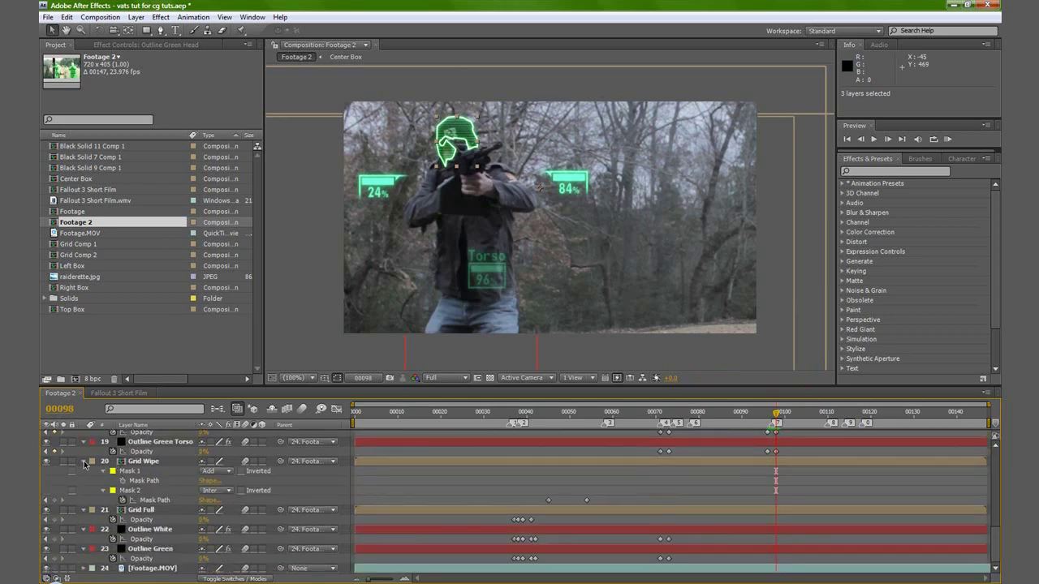
scroll(102, 487, up, 12)
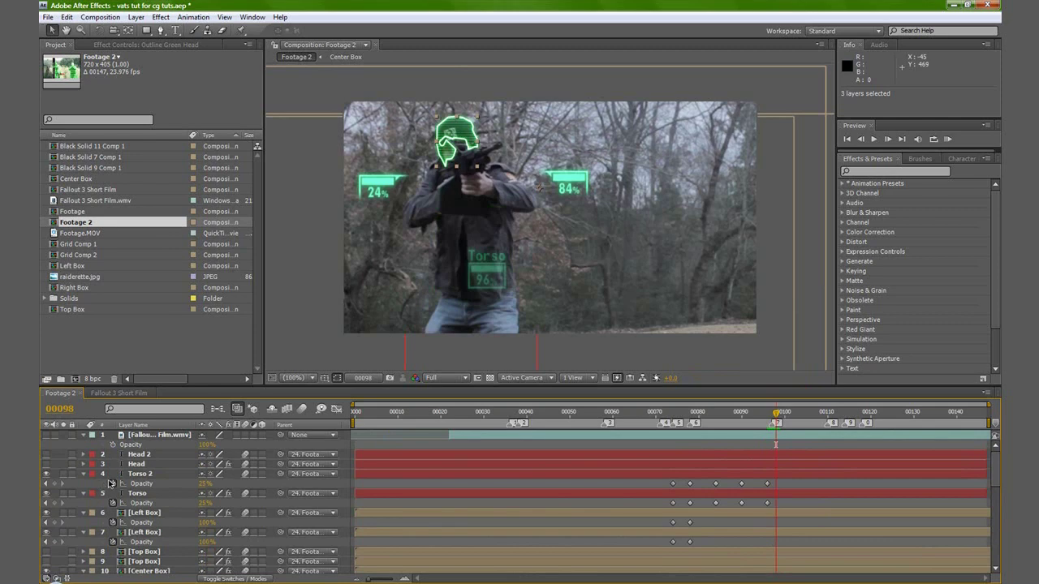
scroll(111, 484, down, 4)
scroll(138, 491, down, 1)
scroll(138, 487, up, 6)
key(Page_Up)
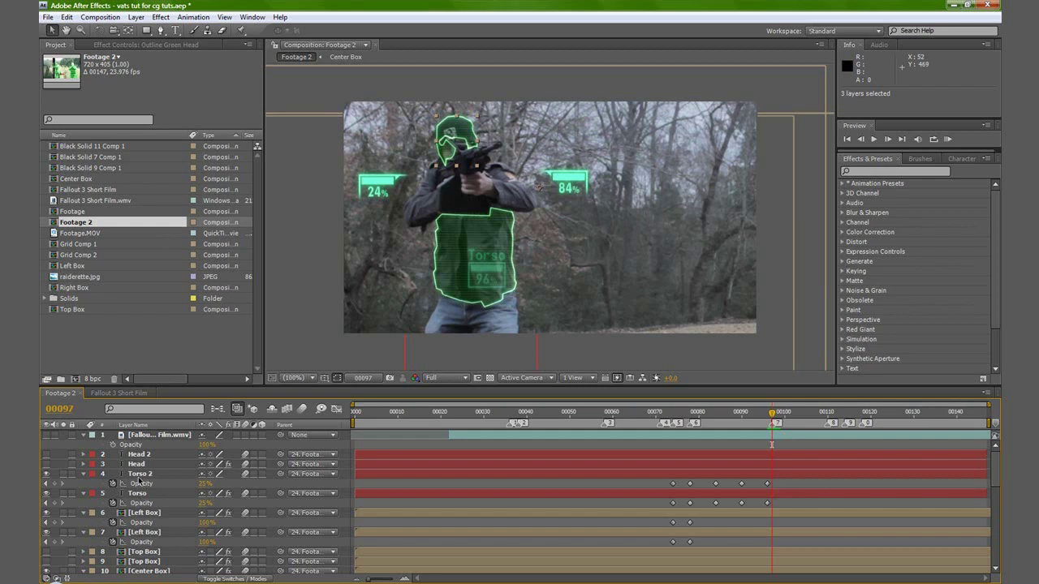
click(139, 474)
ctrl+click(138, 493)
ctrl+click(146, 513)
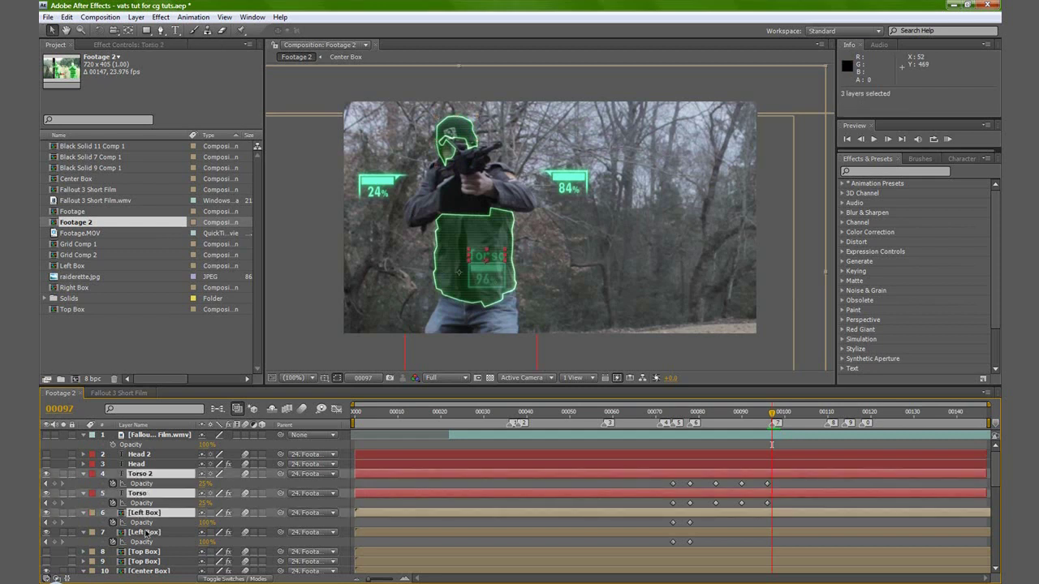
ctrl+click(146, 533)
scroll(146, 532, down, 2)
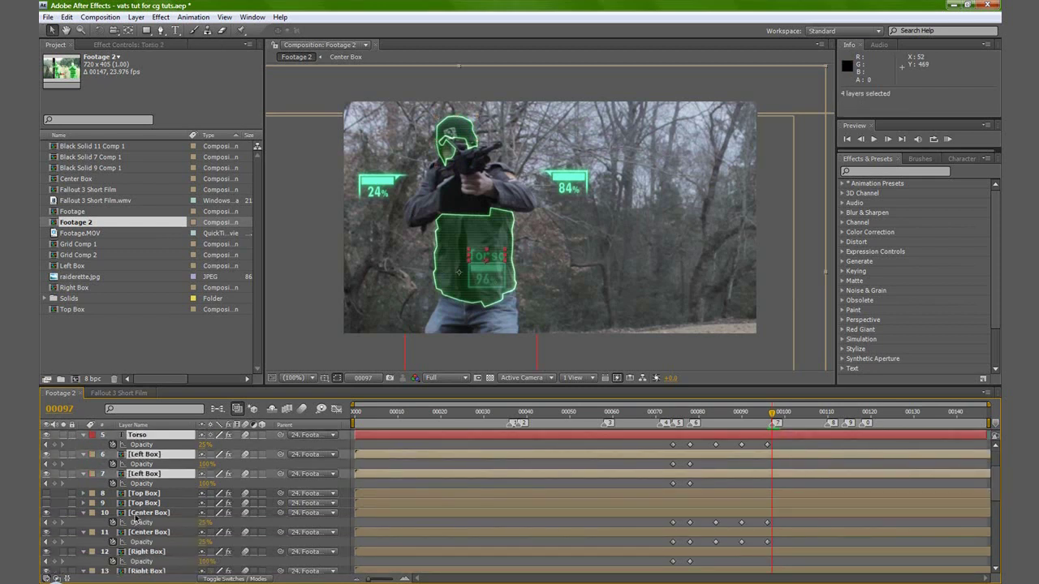
ctrl+click(138, 513)
ctrl+click(142, 533)
ctrl+click(146, 552)
ctrl+click(147, 572)
scroll(157, 523, down, 3)
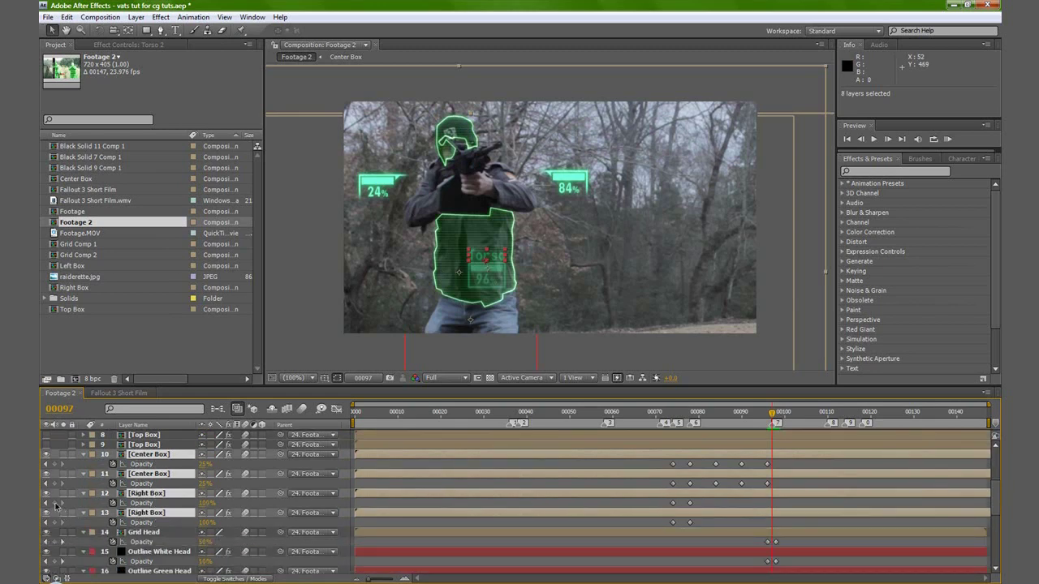
click(55, 503)
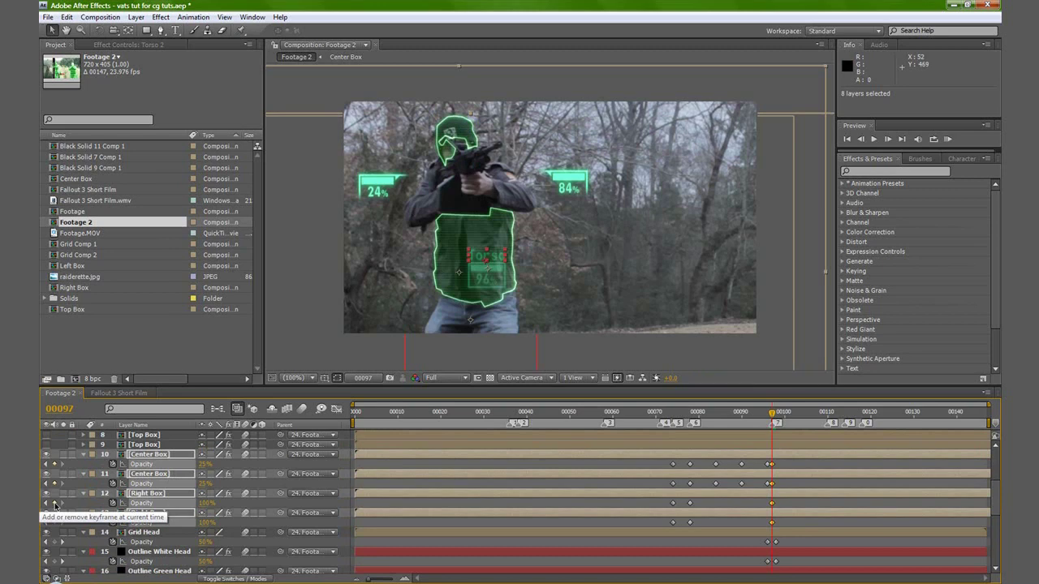
- Move the current time to frame 101 with the eight torso text and box layers still selected
key(Page_Down)
key(Page_Down)
key(Page_Down)
key(Page_Down)
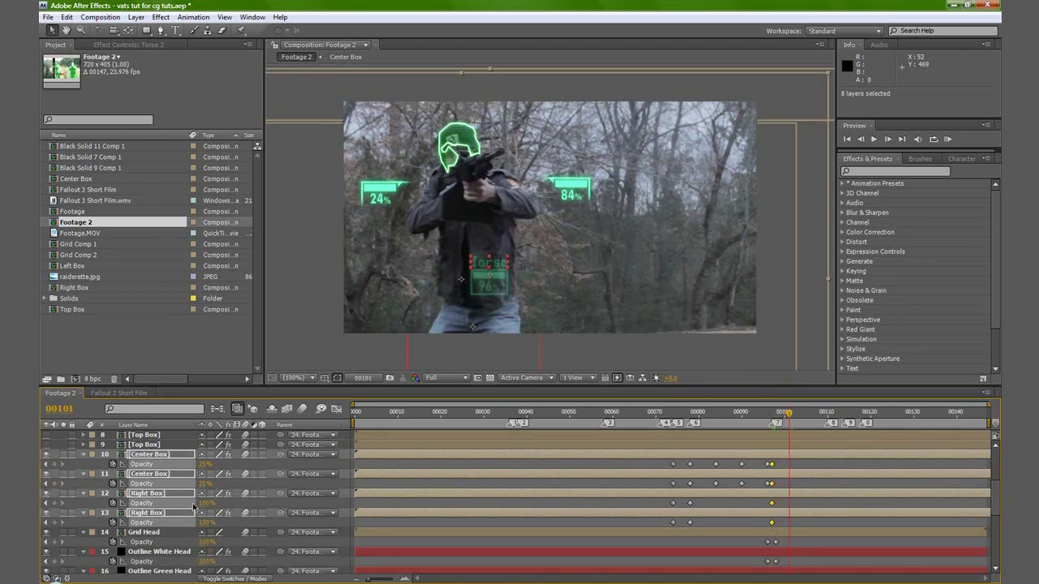
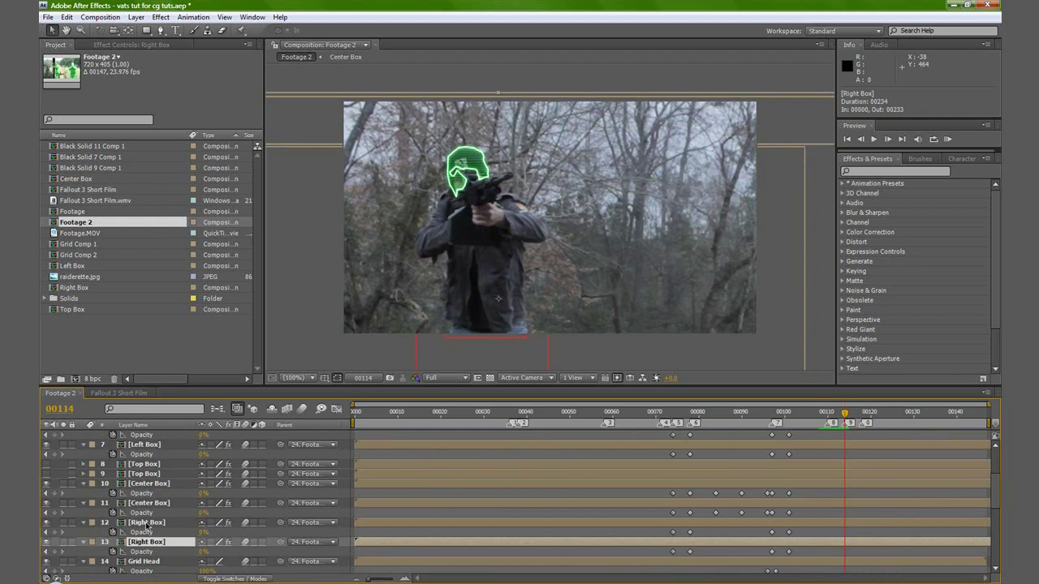
- Select both Right, Top and Left Box layers plus the Head and Head 2 text layers, and make the hidden ones visible
ctrl+click(146, 523)
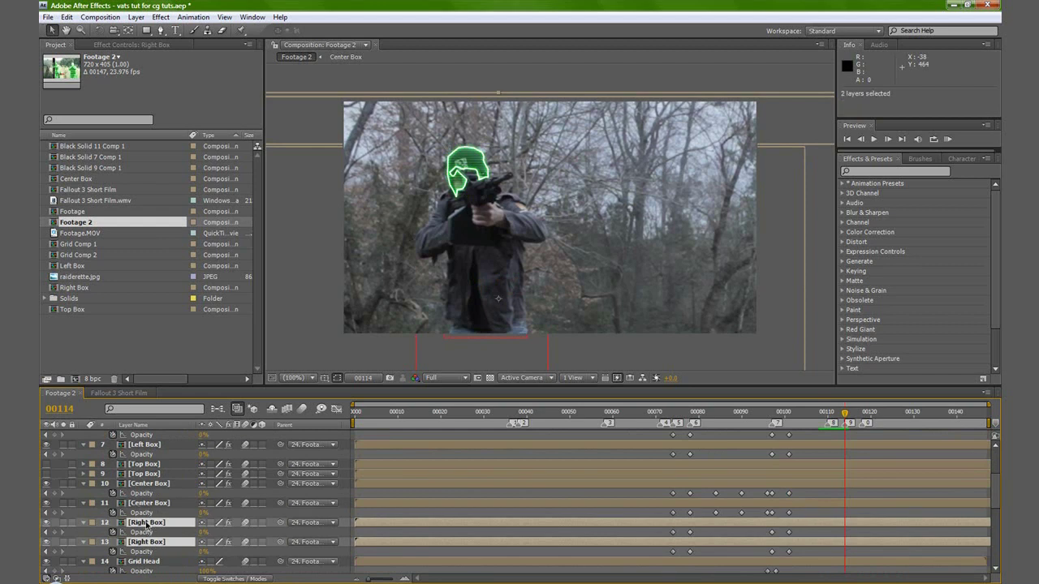
ctrl+click(144, 474)
ctrl+click(143, 465)
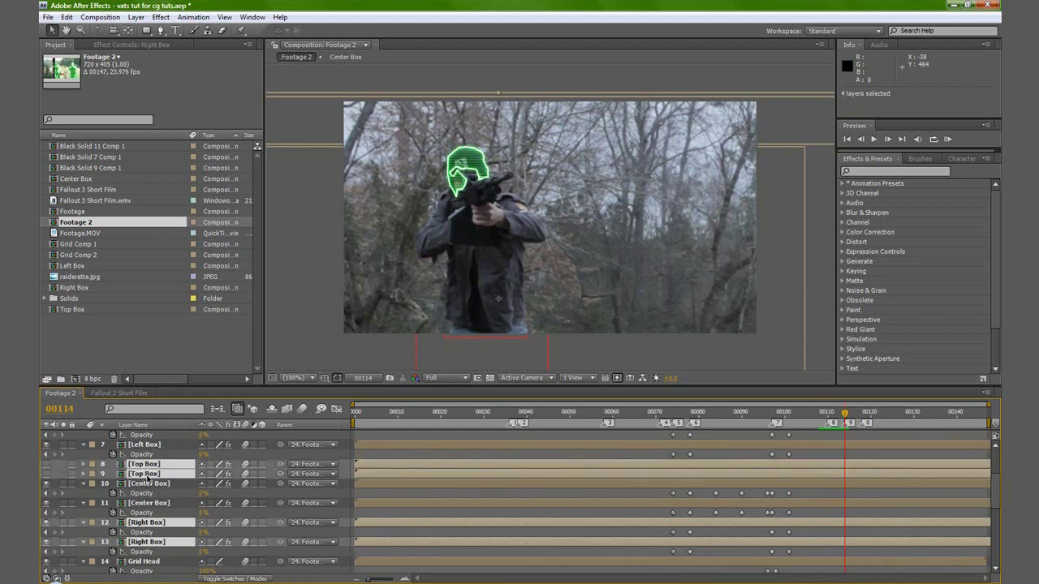
scroll(150, 484, up, 2)
ctrl+click(145, 503)
ctrl+click(144, 484)
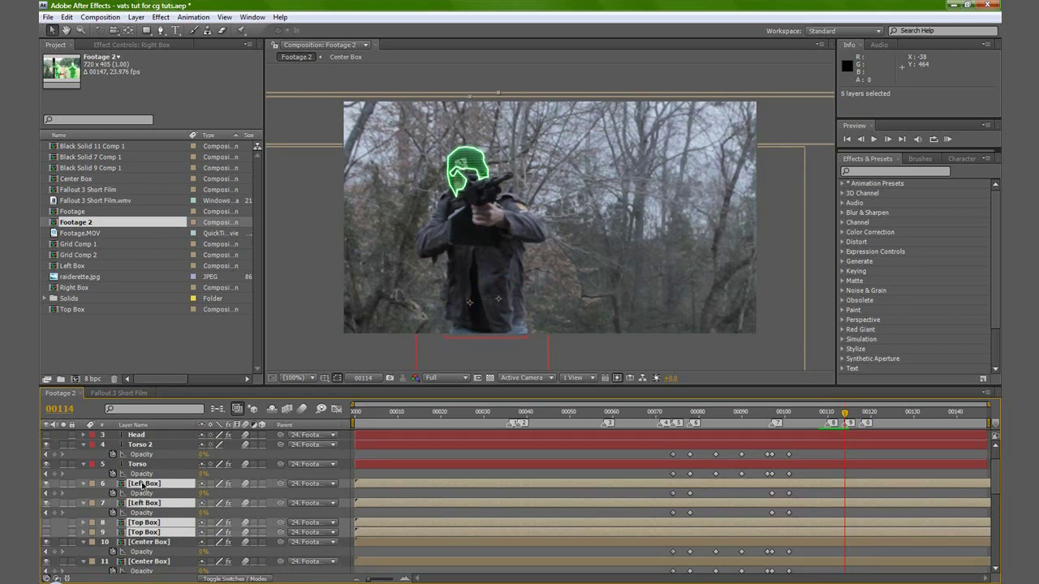
scroll(142, 489, up, 1)
ctrl+click(137, 464)
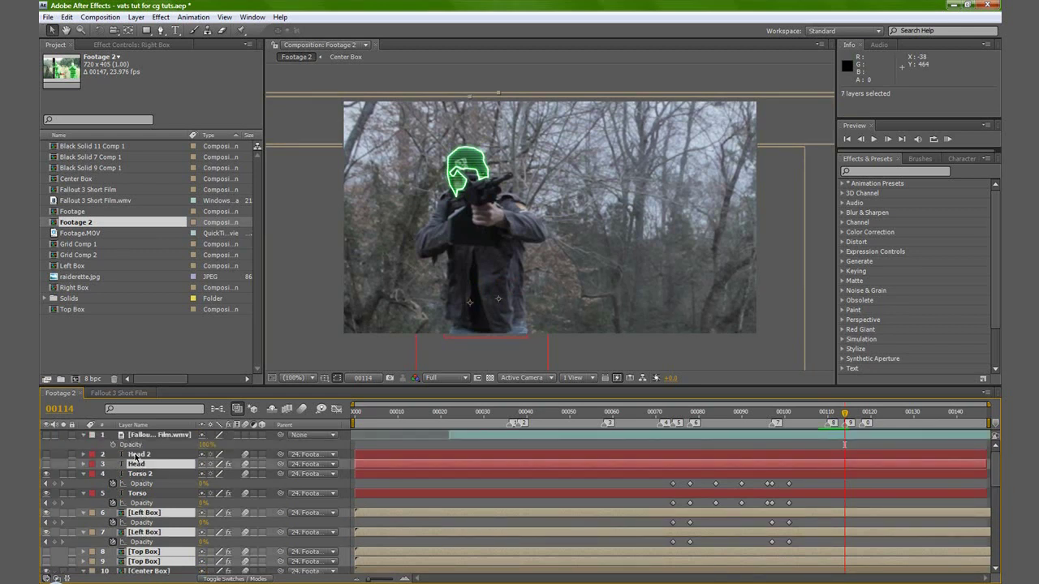
ctrl+click(138, 454)
click(47, 464)
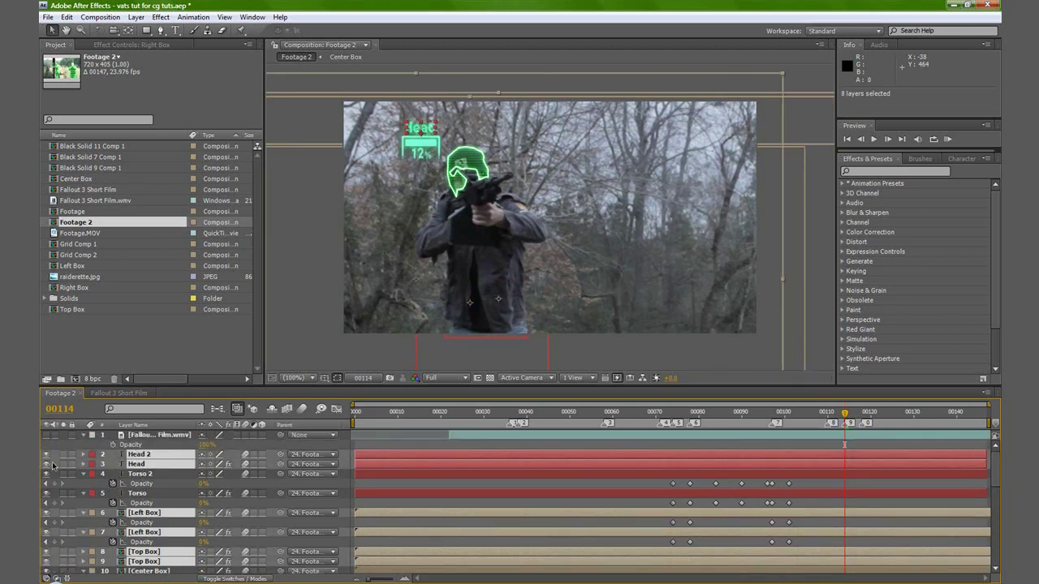
- Reveal the opacity of the eight selected head text and box layers and add opacity keyframes to all of them at frame 114
scroll(53, 465, down, 3)
scroll(52, 462, up, 3)
key(u)
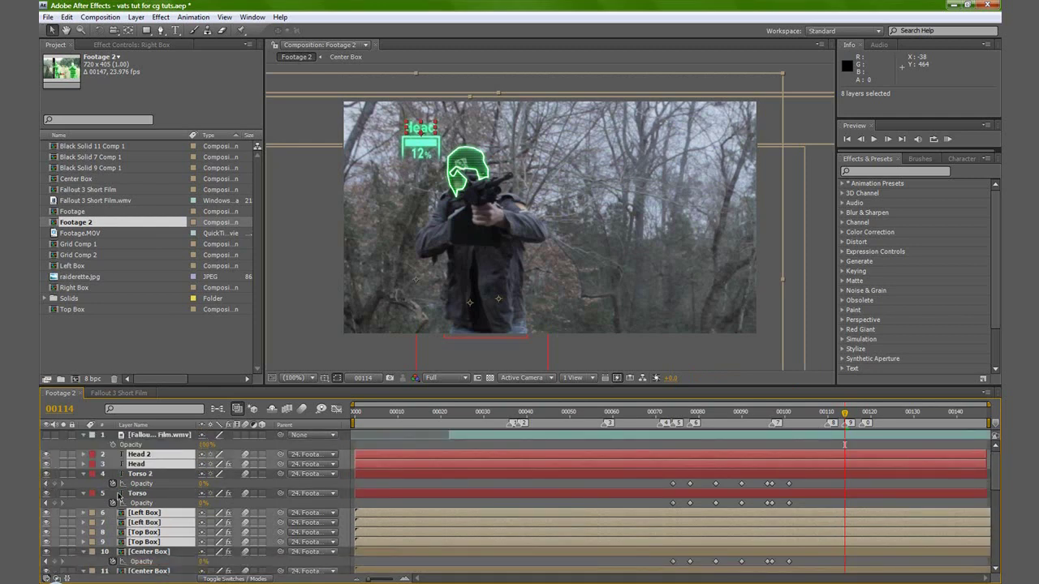
scroll(119, 494, down, 3)
scroll(117, 501, up, 4)
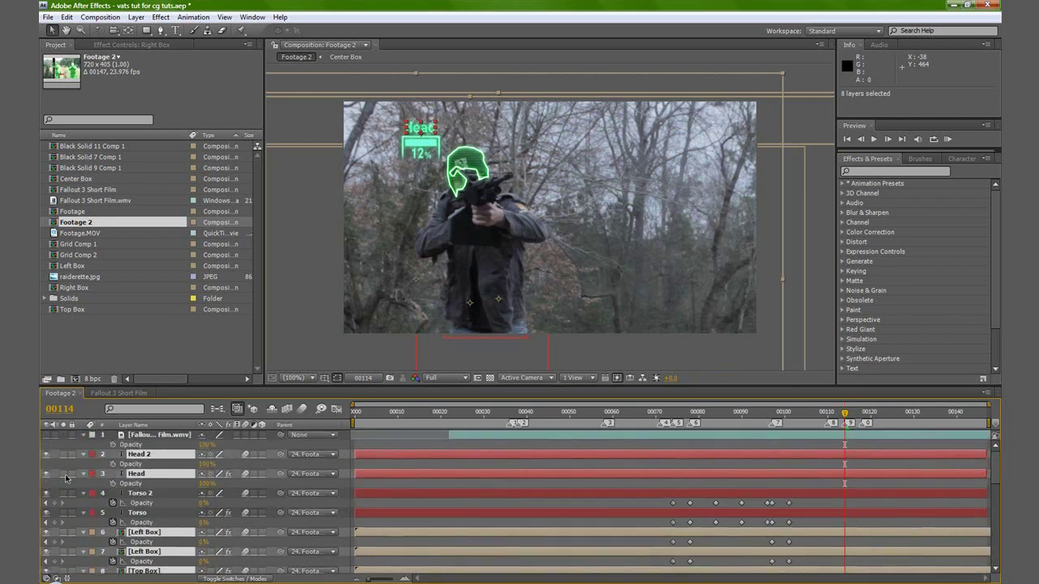
click(112, 464)
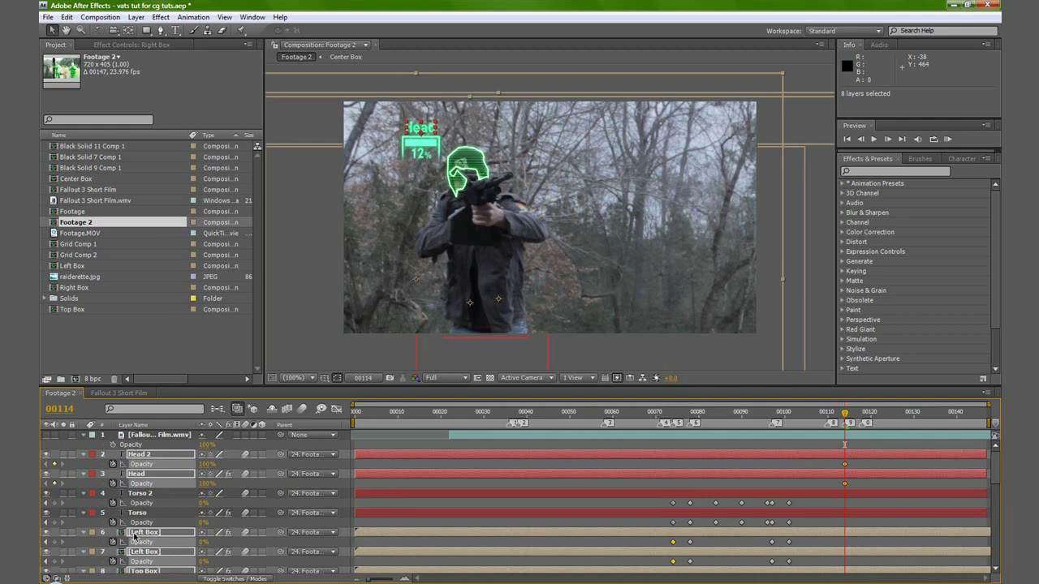
scroll(97, 527, down, 3)
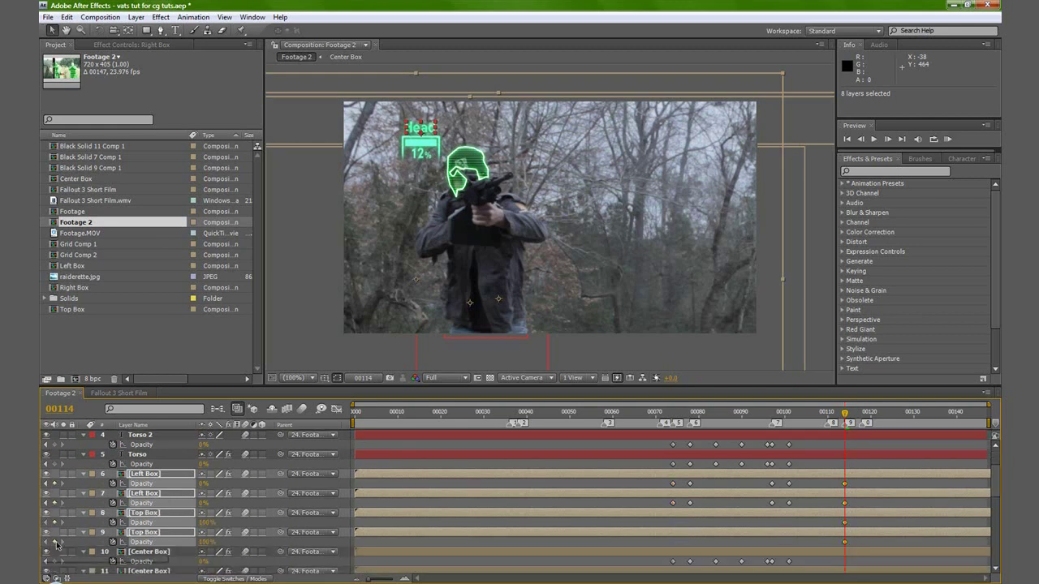
scroll(847, 470, down, 2)
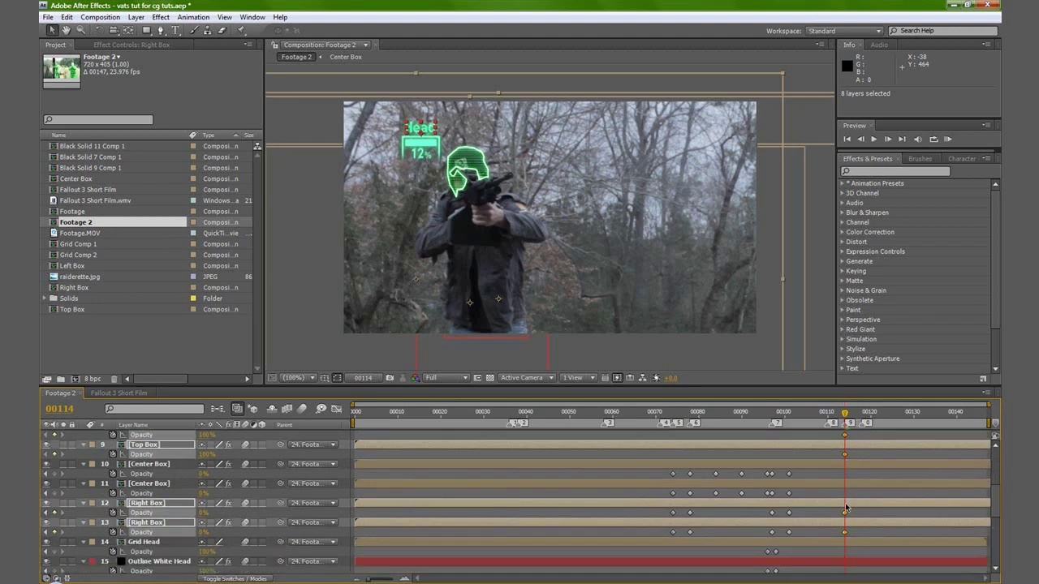
- Set the opacity of the eight selected head text and box layers to 0% at frame 114 and 100% at frame 118
scroll(848, 487, up, 3)
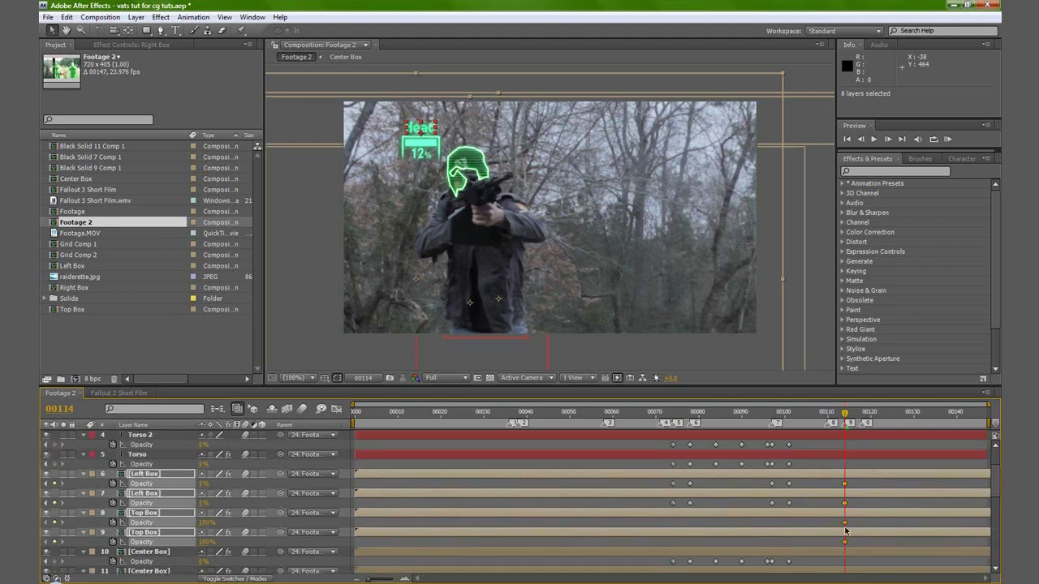
scroll(844, 521, up, 2)
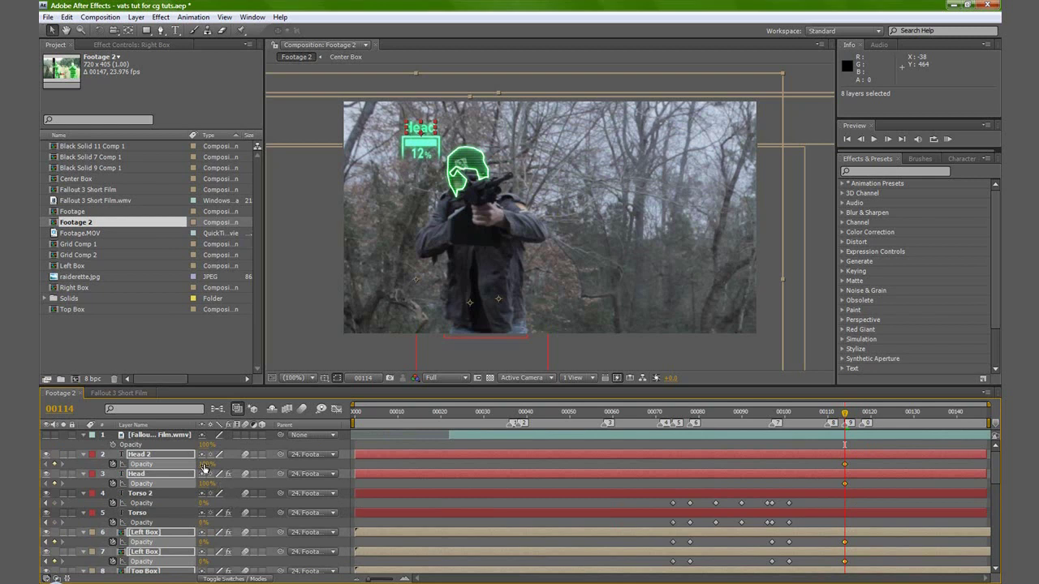
drag(207, 464, 123, 474)
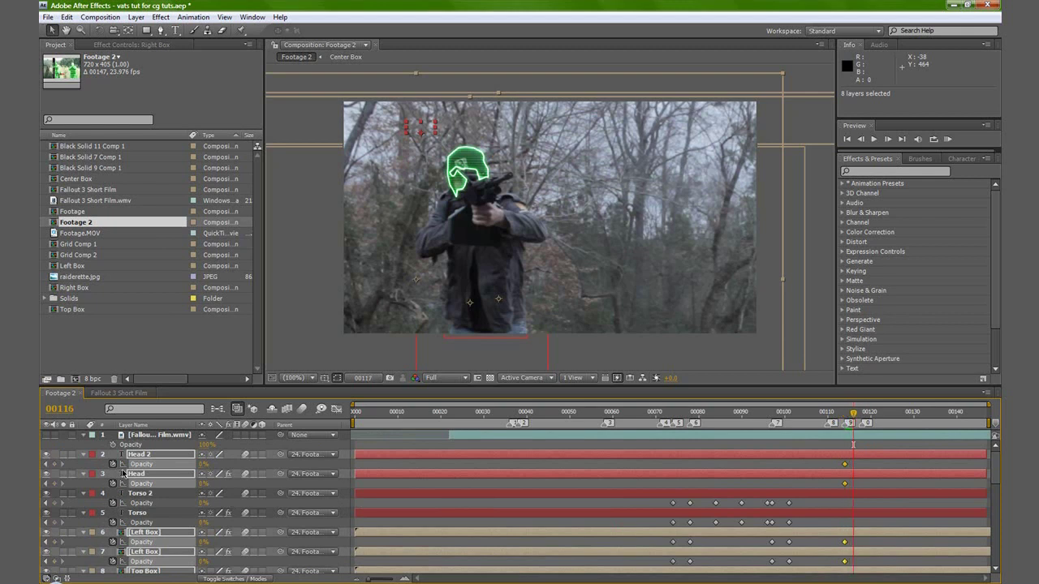
drag(202, 468, 501, 469)
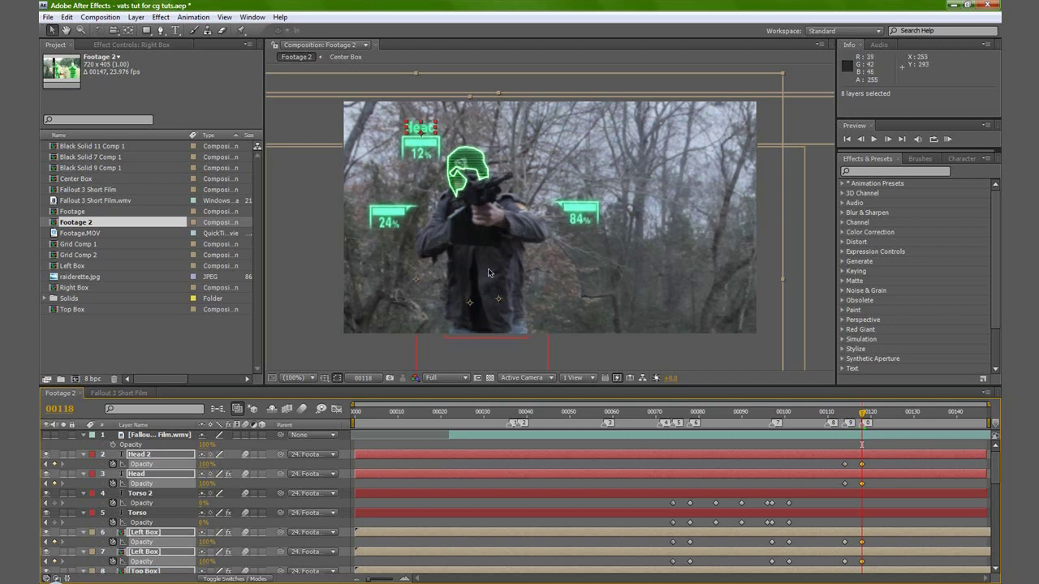
- Select only the Head 2 and Head text layers together with both Top Box layers
click(517, 230)
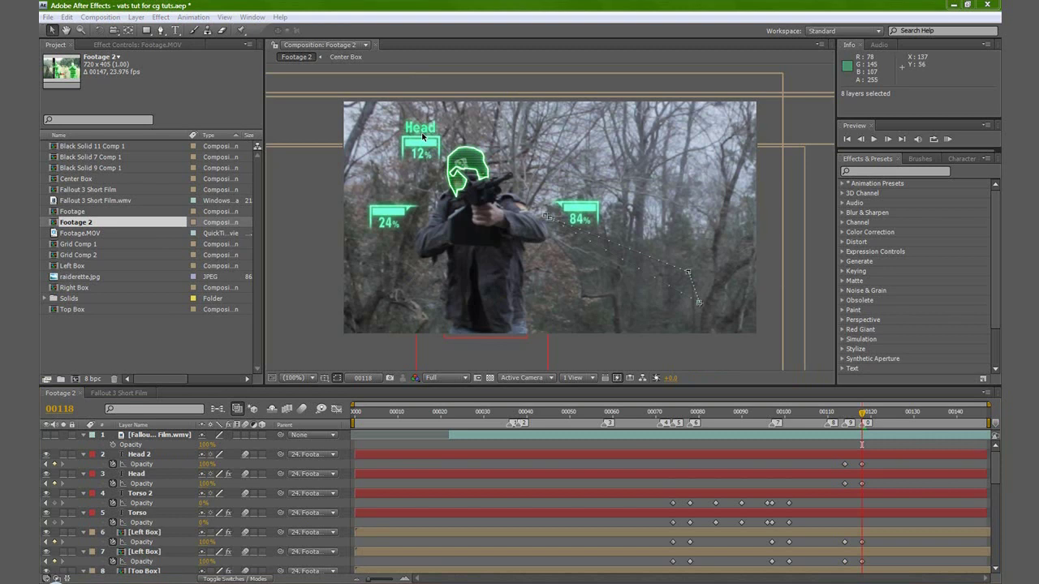
click(139, 455)
ctrl+click(138, 474)
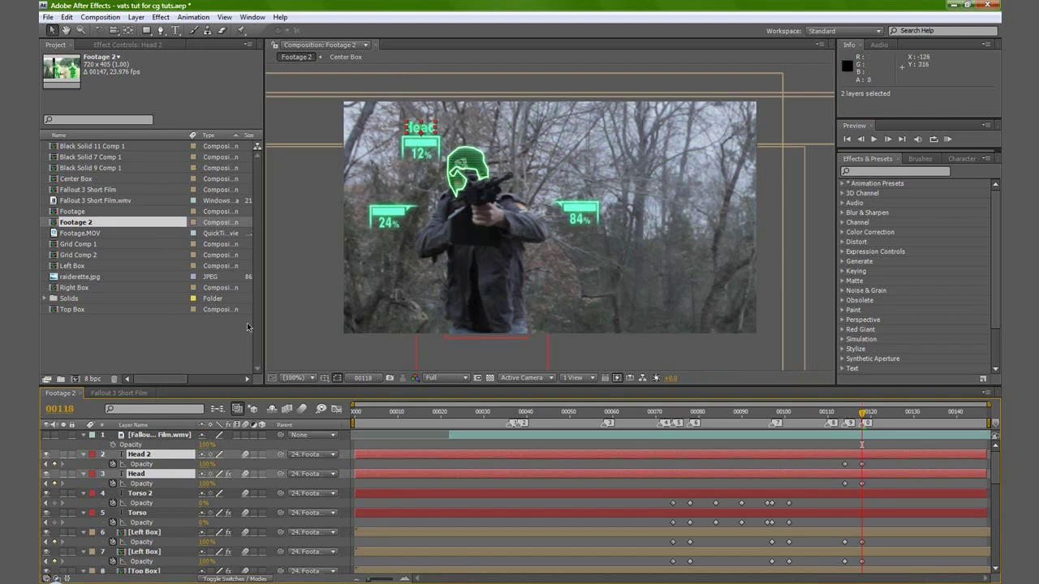
scroll(193, 497, down, 2)
scroll(193, 496, down, 4)
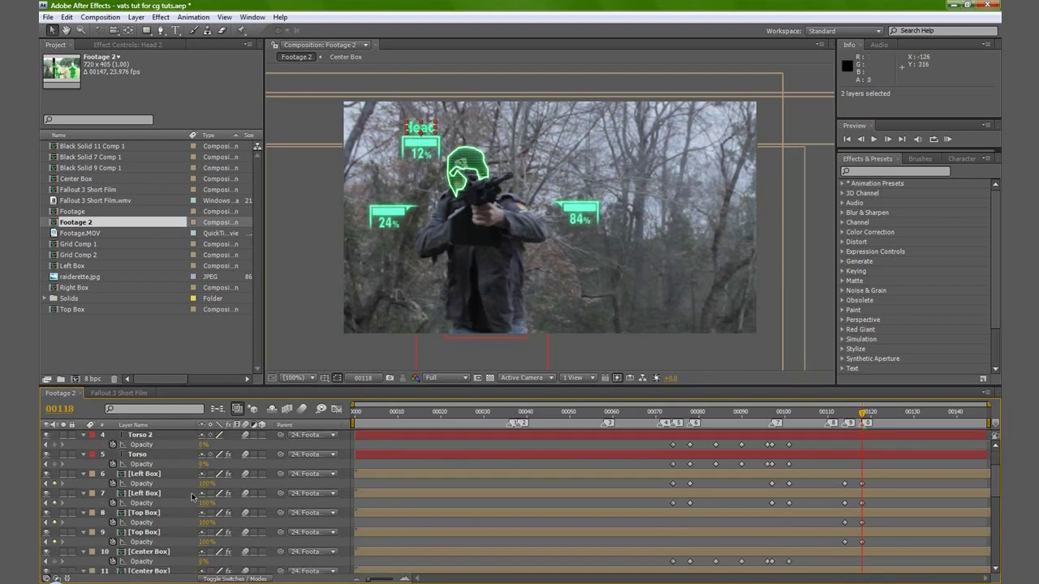
ctrl+click(150, 515)
ctrl+click(148, 534)
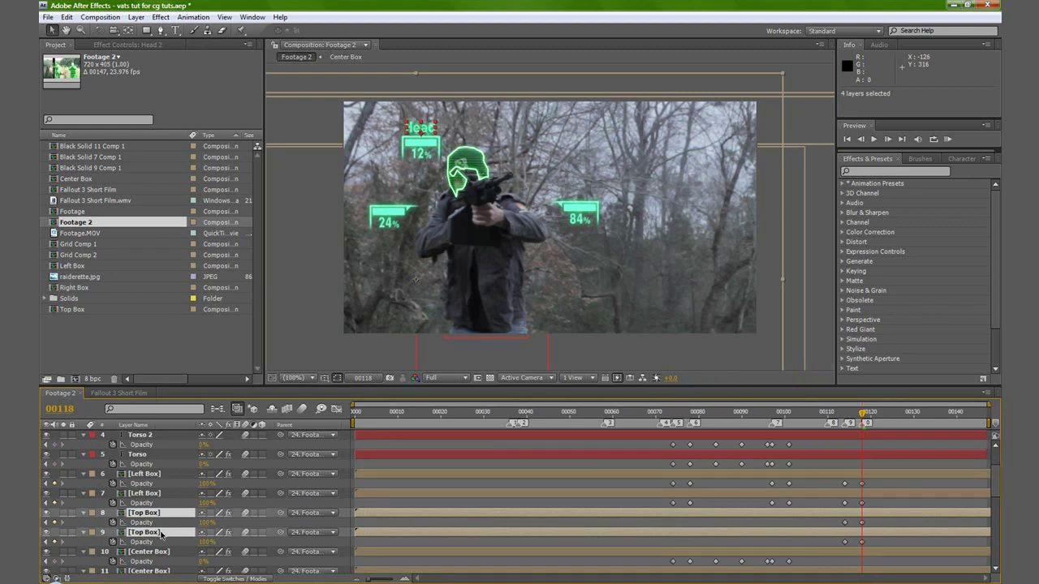
- Lower the opacity of the selected Head text and Top Box layers at frame 124 so they become mostly transparent
key(Page_Down)
key(Page_Down)
key(Page_Down)
key(Page_Down)
drag(203, 525, 203, 525)
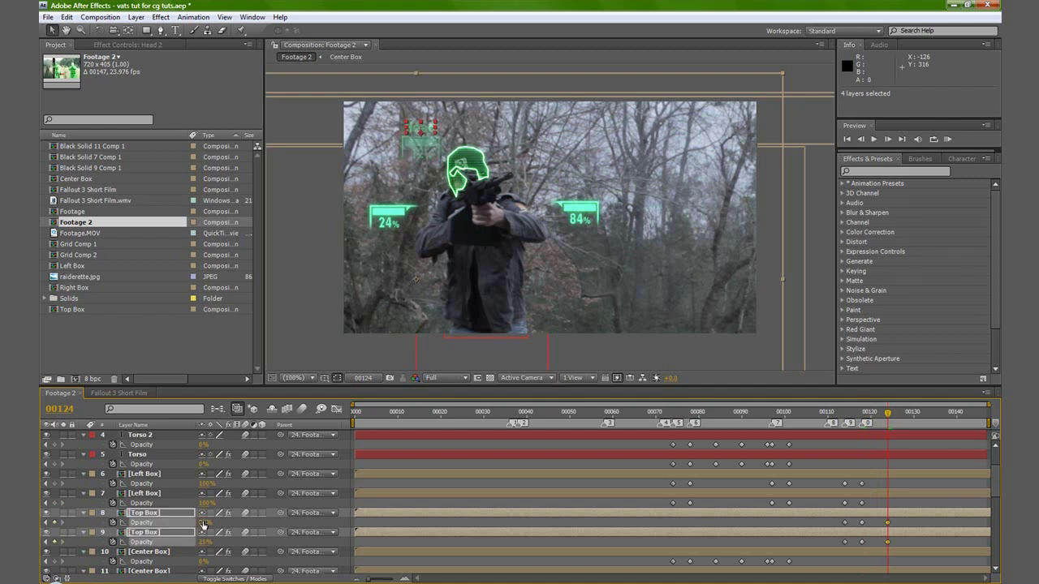
- Set the opacity of the selected Head text and Top Box layers to 100% at frame 130
key(Page_Down)
key(Page_Down)
key(Page_Down)
key(Page_Down)
key(Page_Down)
key(Page_Down)
click(203, 523)
text(100)
key(Return)
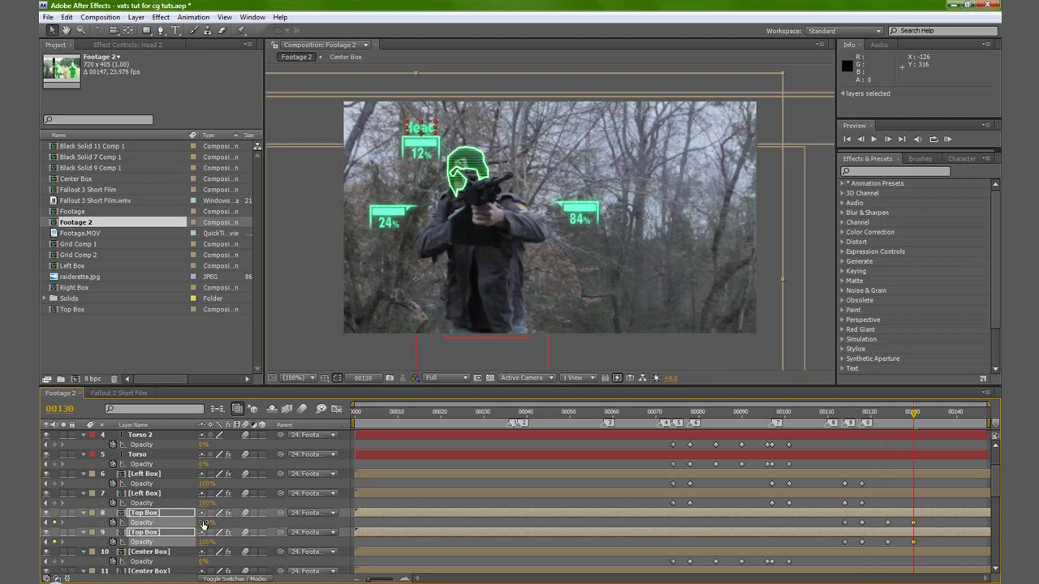
- Set the opacity of the selected Head text and Top Box layers to 0% at frame 136
key(Page_Down)
key(Page_Down)
key(Page_Down)
key(Page_Down)
key(Page_Down)
key(Page_Down)
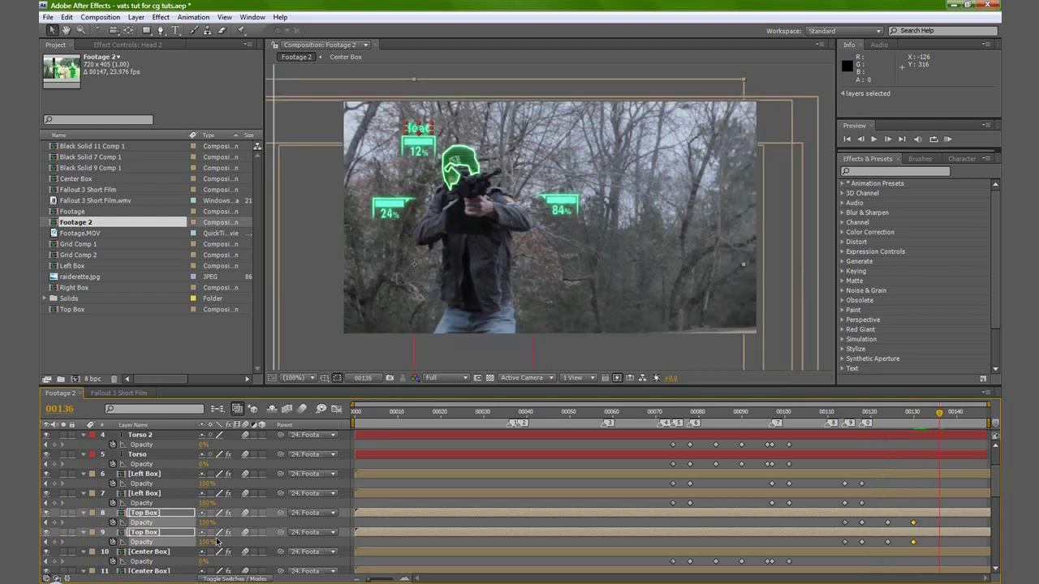
click(205, 524)
text(0)
key(Return)
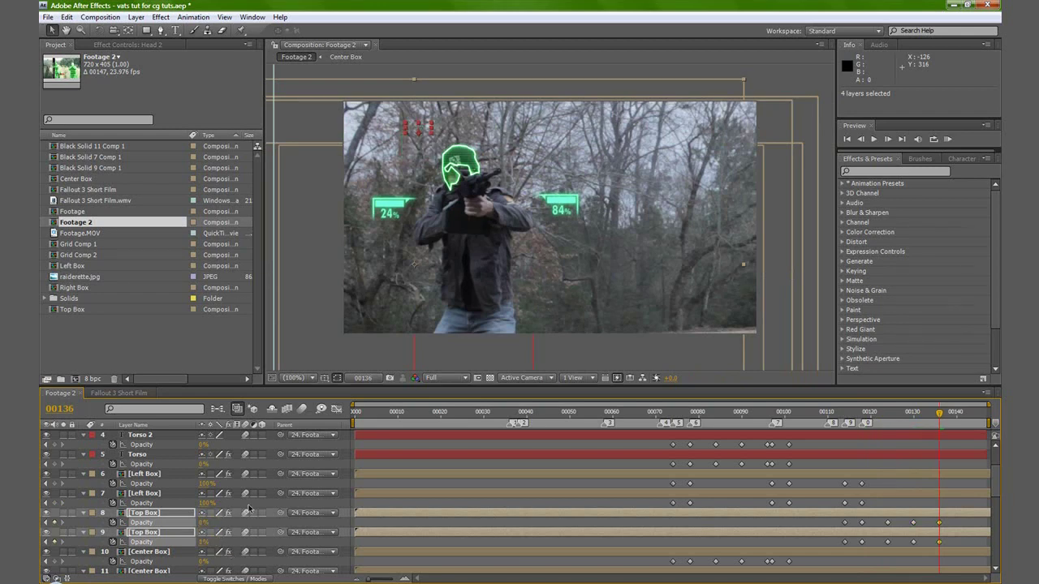
- Step the current time back through the fade to frame 131
key(Page_Up)
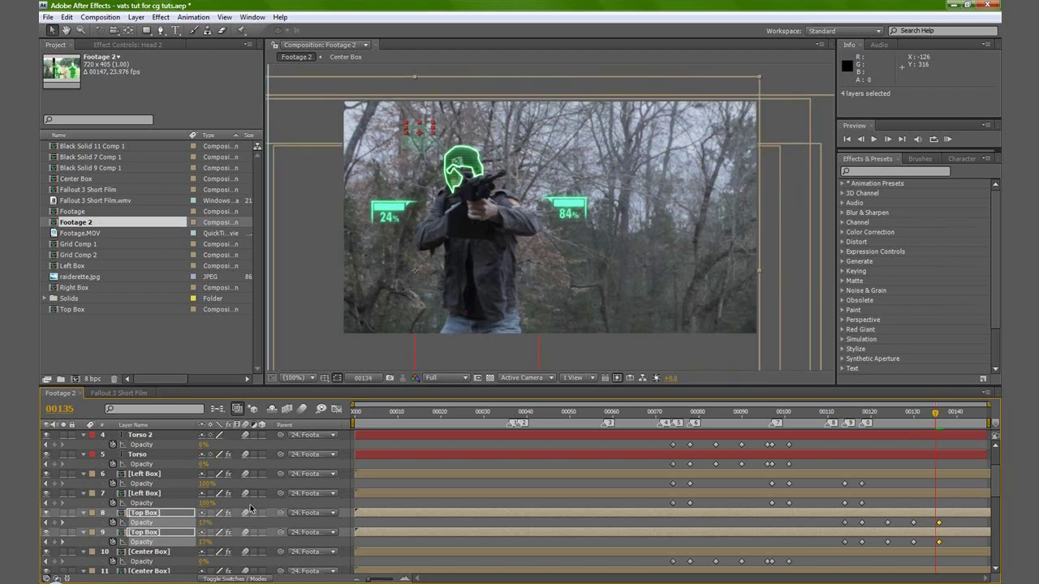
key(Page_Up)
key(Page_Up)
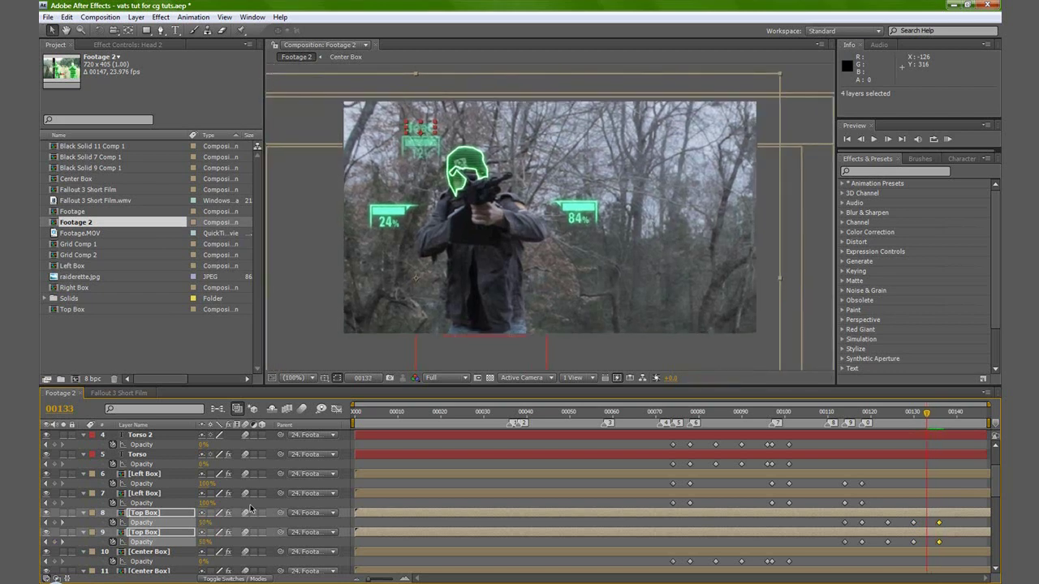
key(Page_Up)
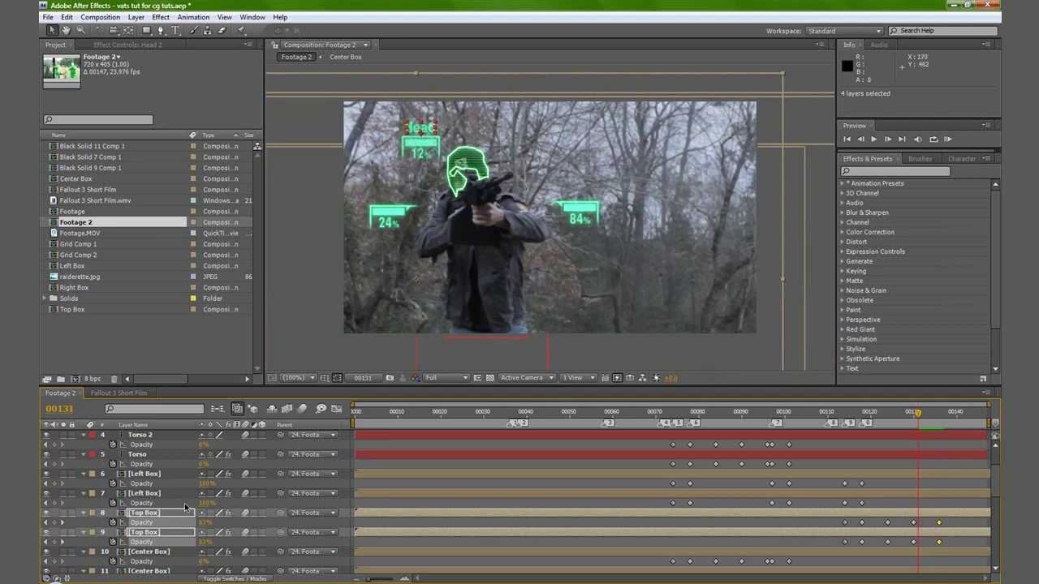
- Add opacity keyframes at frame 131 to both Left Box and Right Box layers, Grid Head, Outline White Head and Outline Green Head
scroll(185, 507, up, 3)
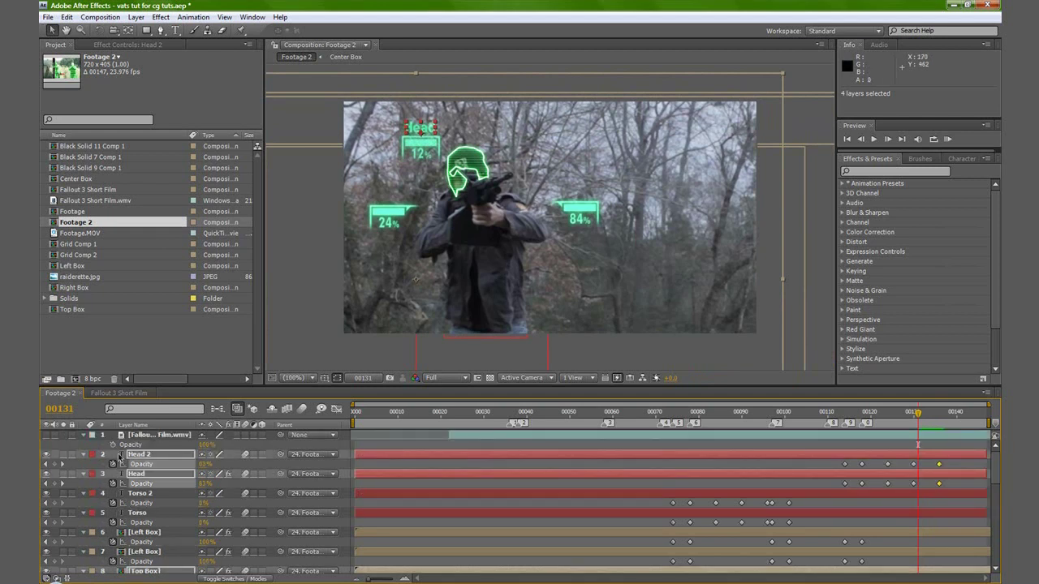
click(143, 494)
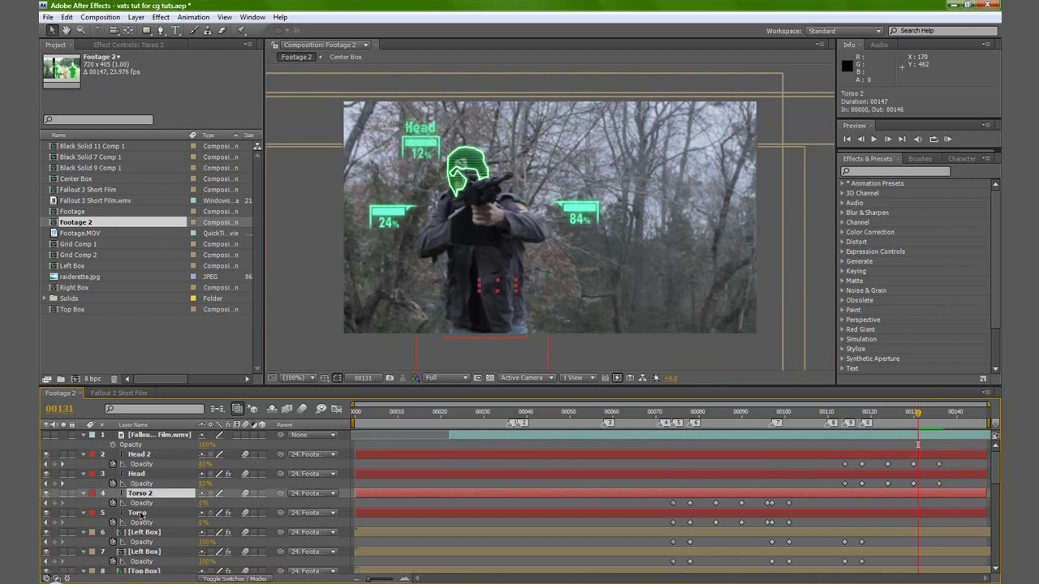
scroll(140, 515, down, 3)
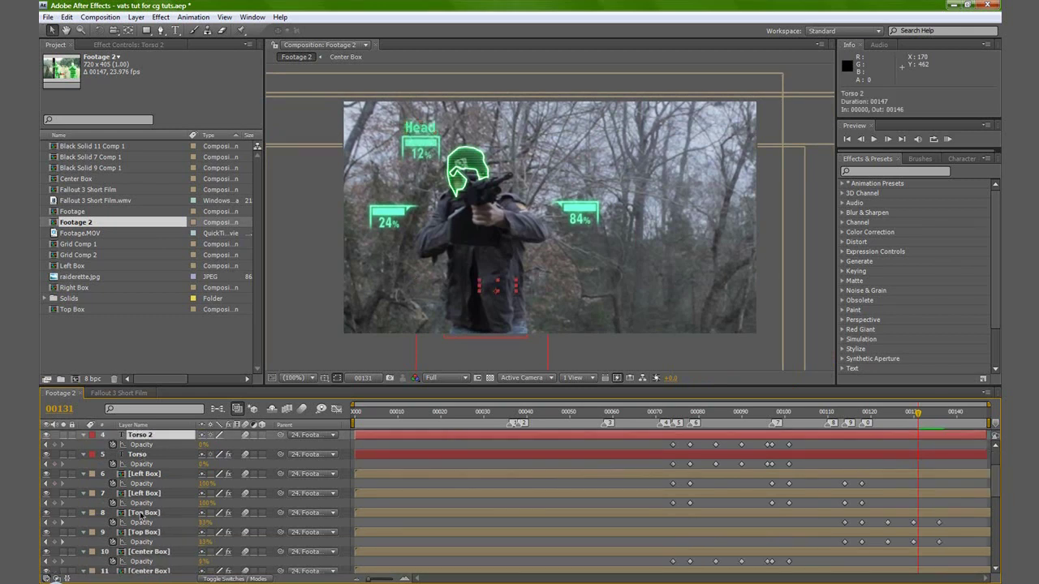
click(143, 474)
shift+click(146, 494)
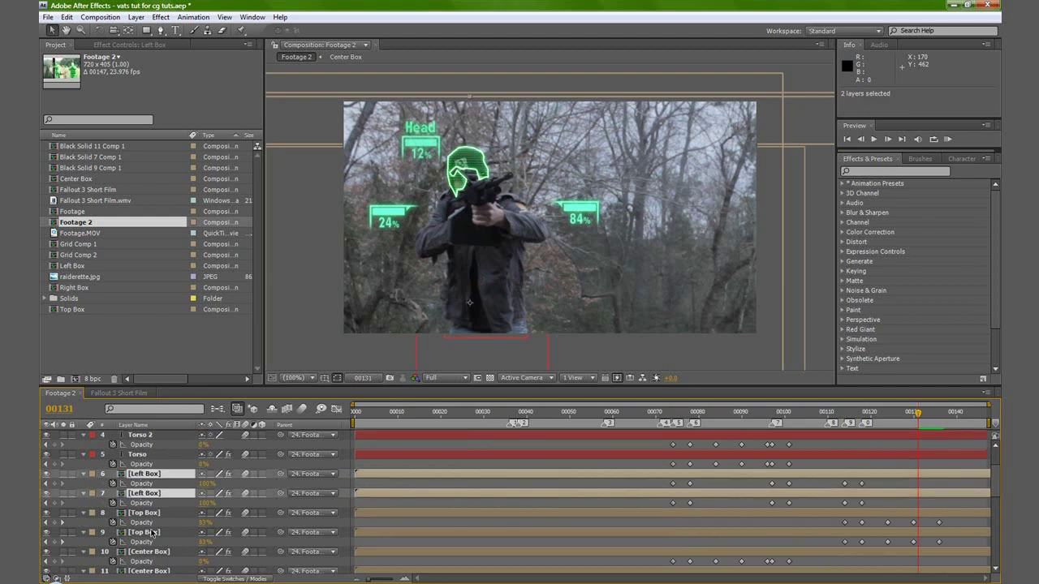
scroll(151, 532, down, 1)
scroll(152, 533, down, 1)
ctrl+click(150, 554)
ctrl+click(150, 536)
scroll(150, 537, down, 3)
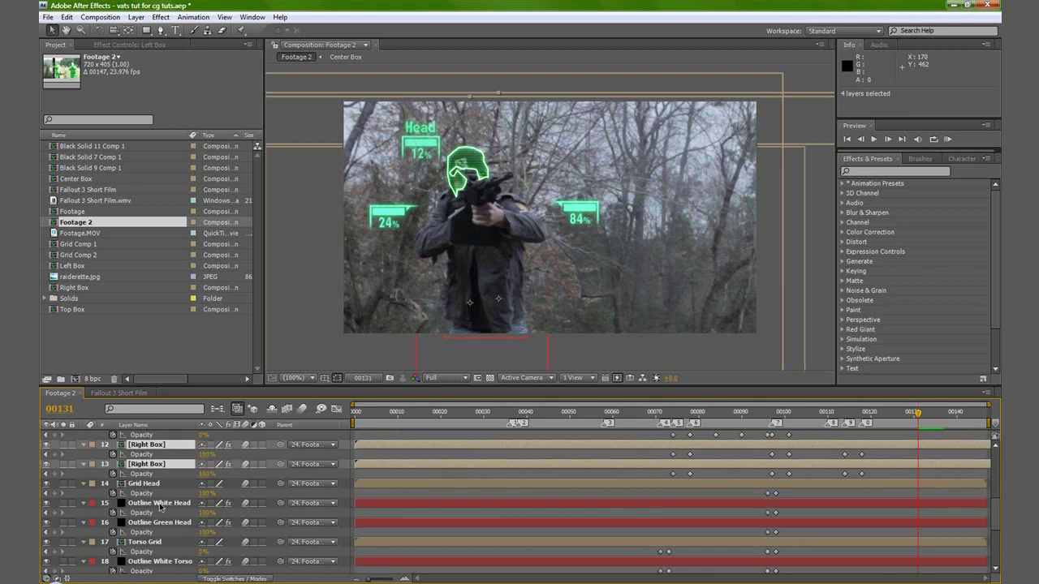
ctrl+click(159, 504)
ctrl+click(155, 524)
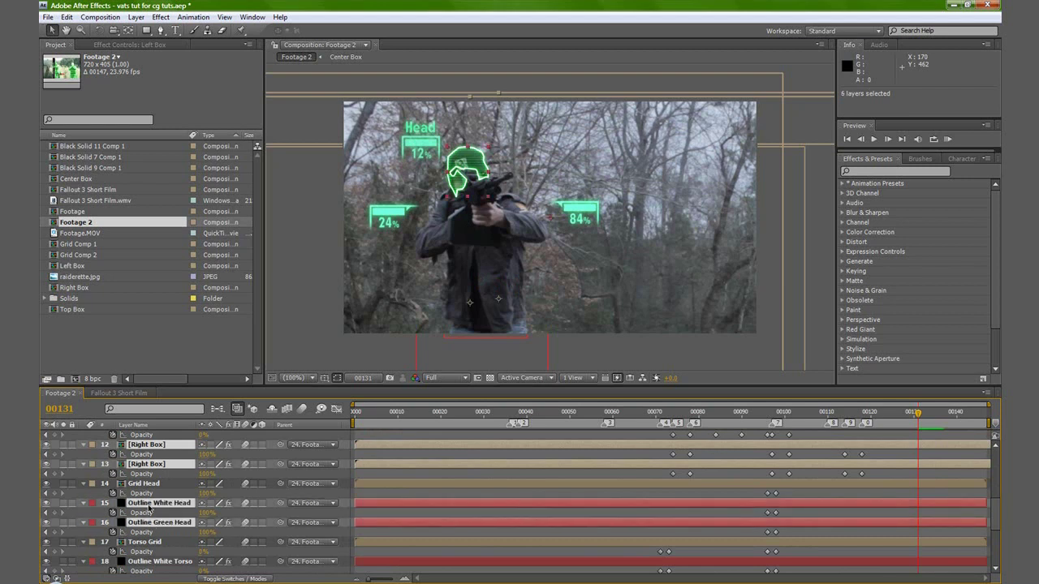
ctrl+click(142, 484)
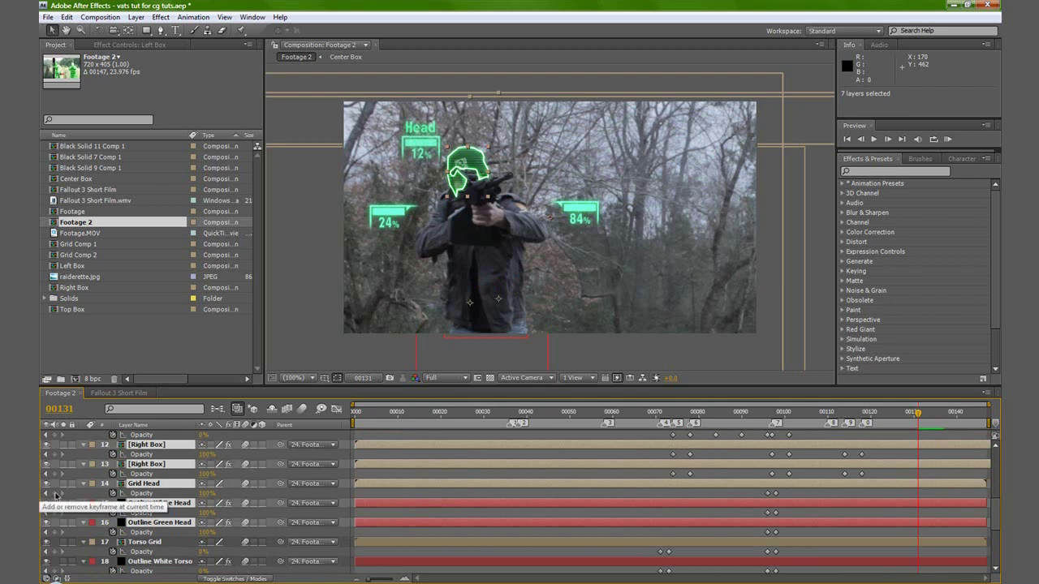
click(54, 494)
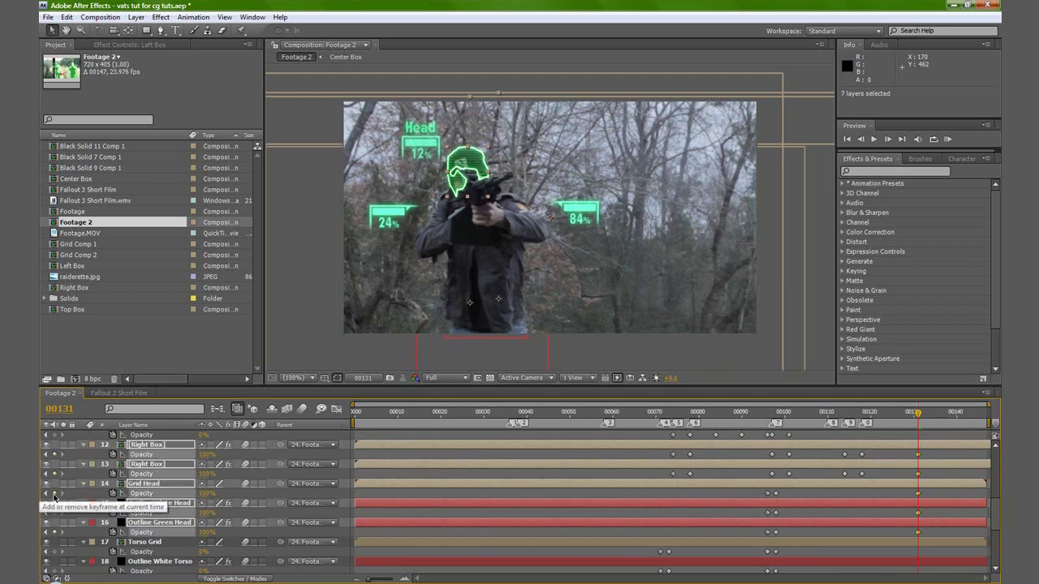
- Set the opacity of the seven selected box, Grid Head and head outline layers to 0% at frame 136
key(Page_Down)
key(Page_Down)
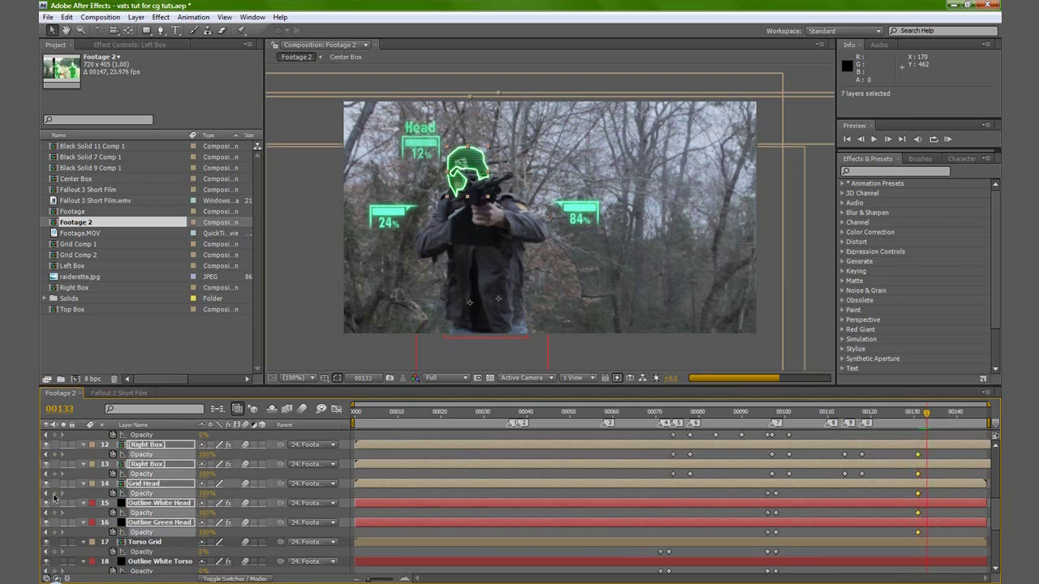
key(Page_Down)
key(Page_Down)
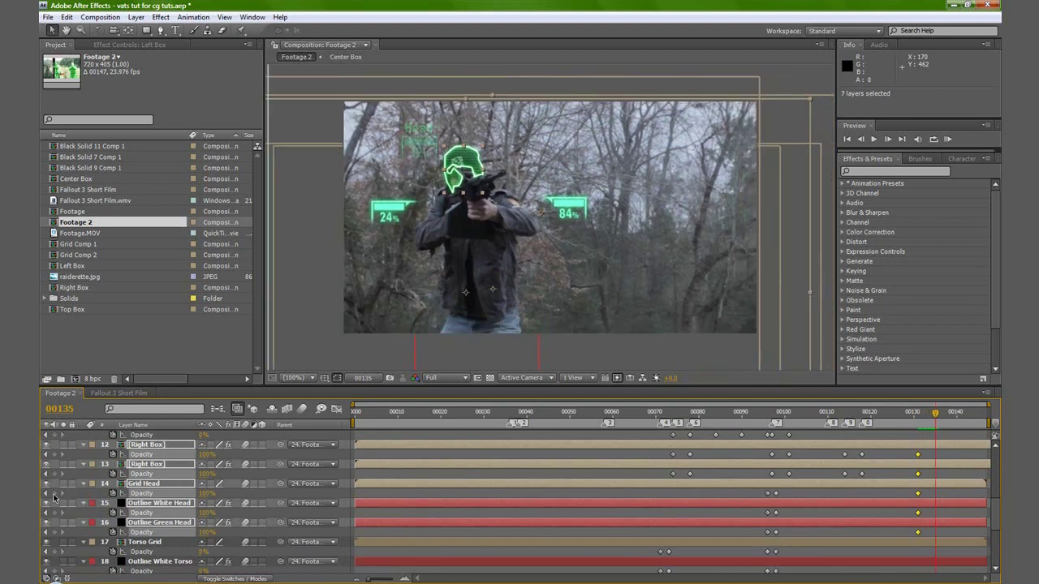
click(208, 513)
text(0)
key(Return)
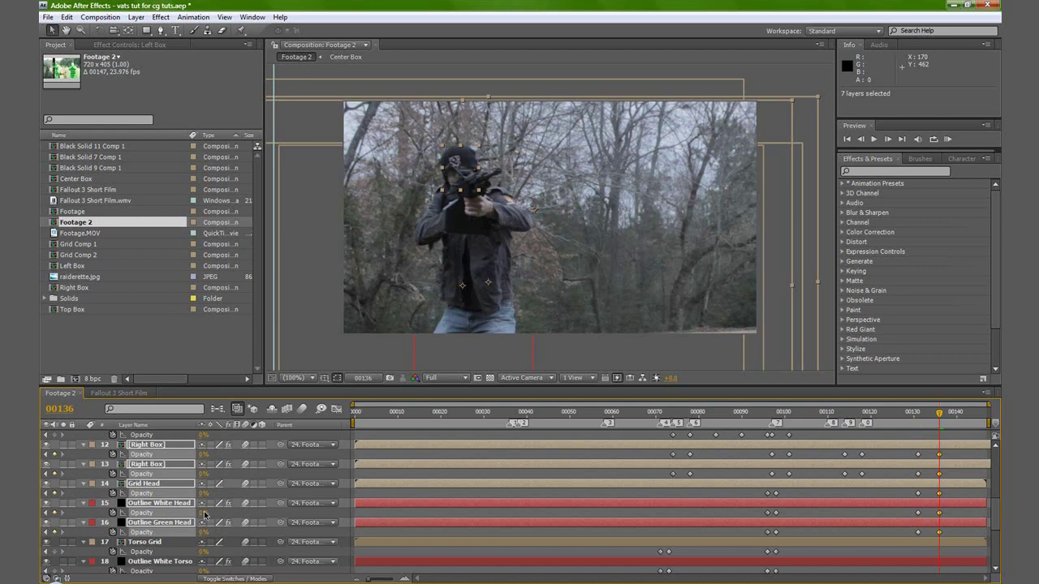
- Reveal the Grid Wipe layer's opacity and start keyframing it at frame 134
mouse_move(944, 417)
mouse_down()
mouse_move(974, 420)
mouse_move(930, 416)
mouse_up()
scroll(174, 529, down, 3)
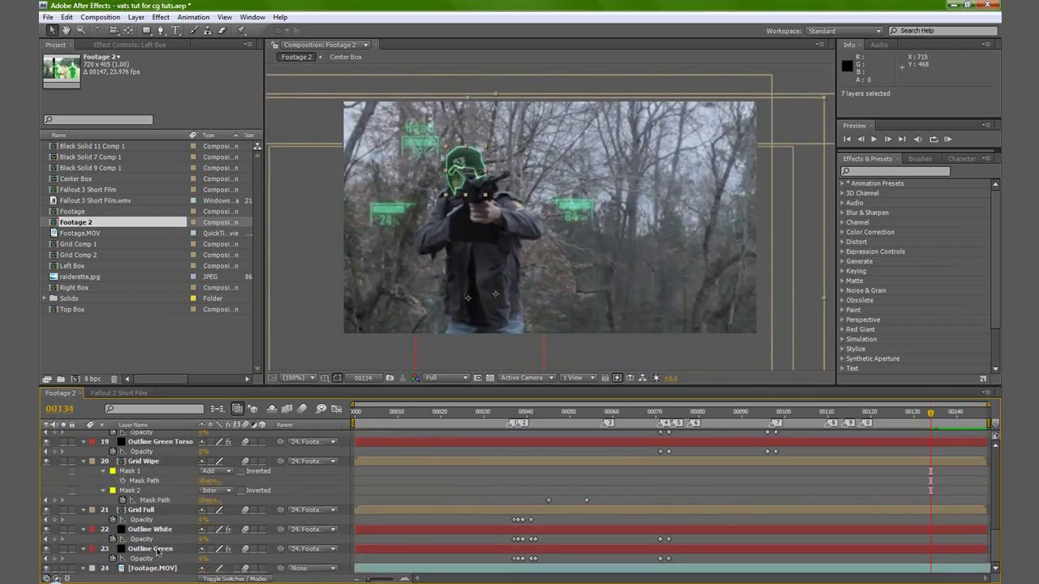
click(142, 461)
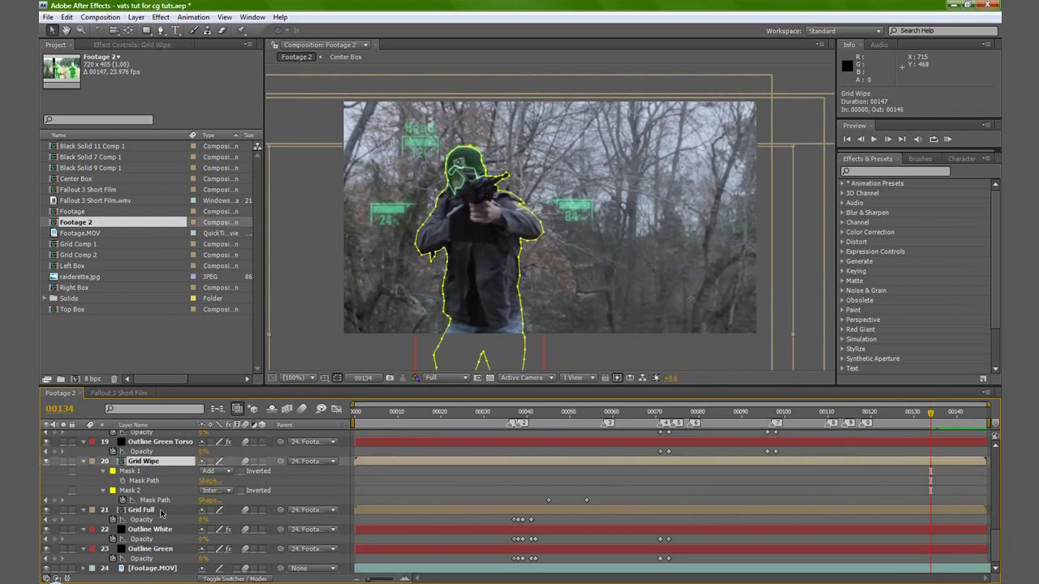
key(t)
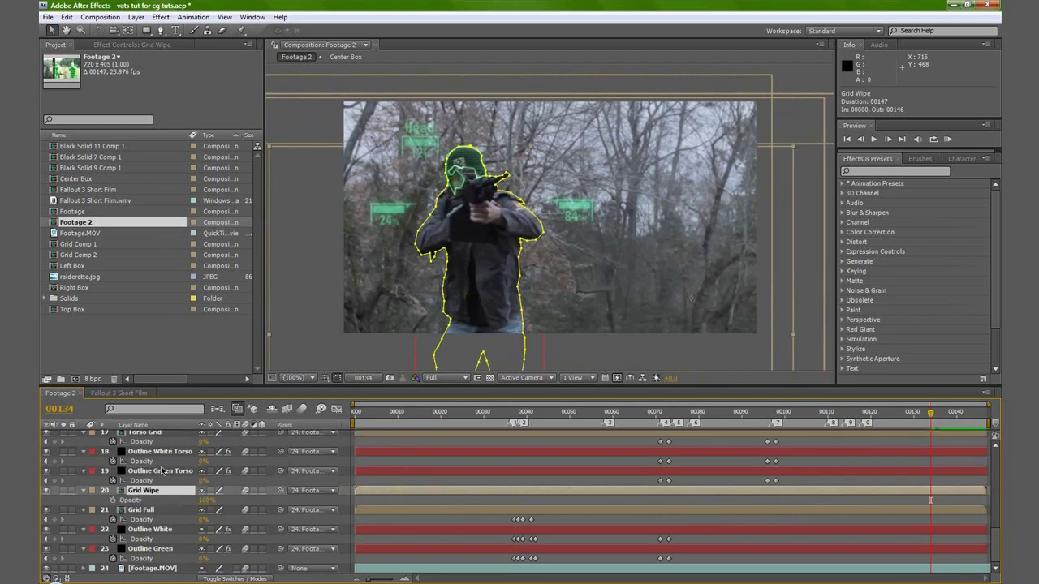
click(112, 501)
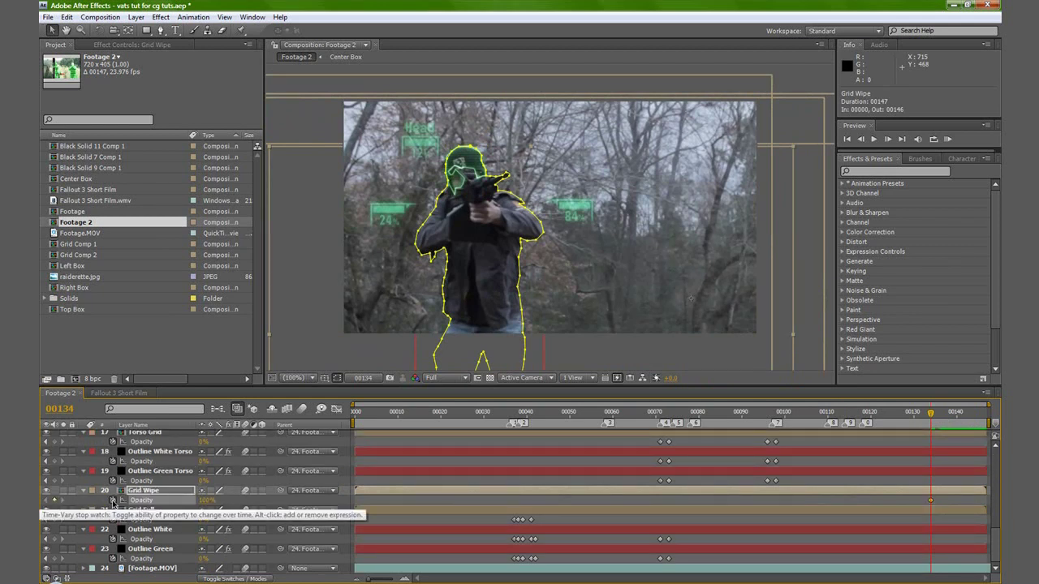
- Set the Grid Wipe layer's opacity to 0% at frame 135
key(Page_Down)
click(203, 501)
text(0)
key(Return)
- With mask outlines hidden, go to frame 45, reveal Grid Wipe's keyframed properties and select the Mask 2 path keyframes
click(338, 379)
click(552, 416)
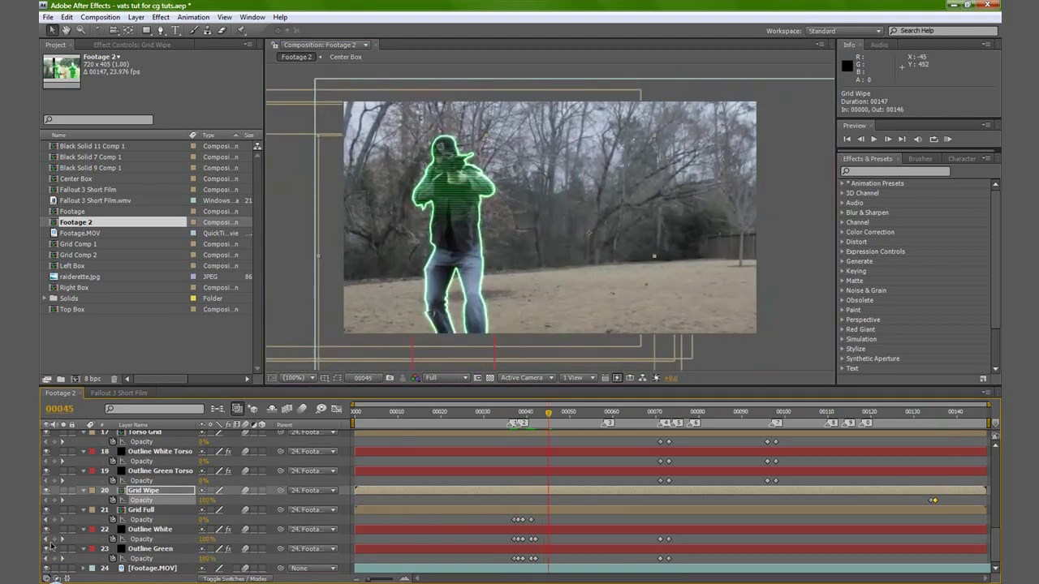
click(143, 492)
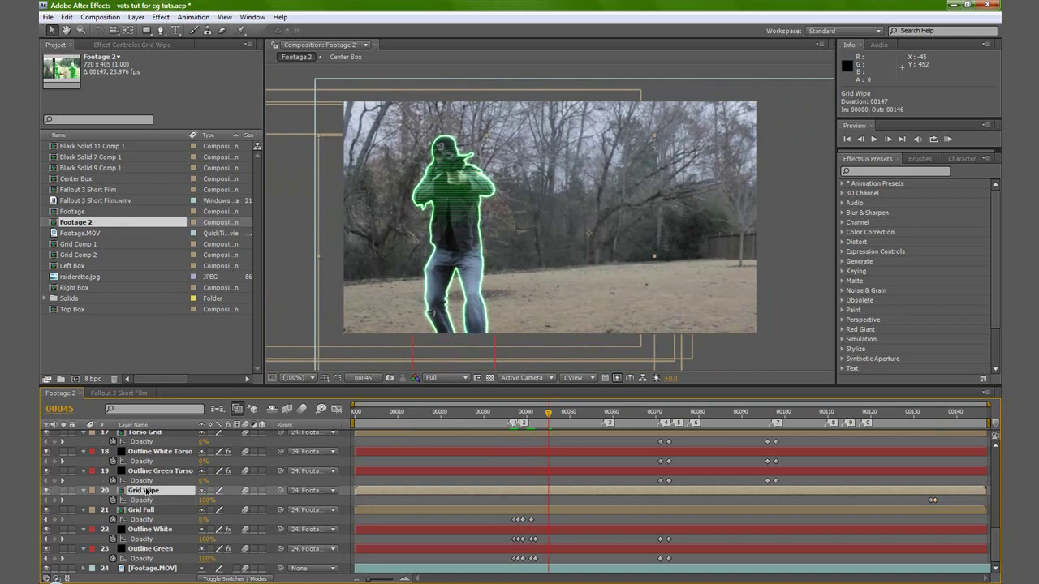
key(u)
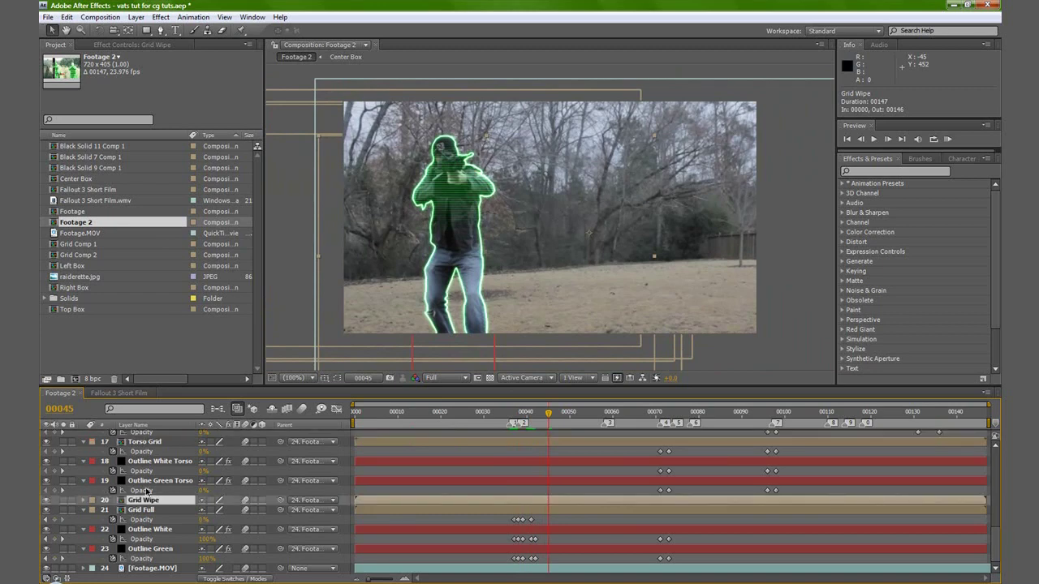
key(u)
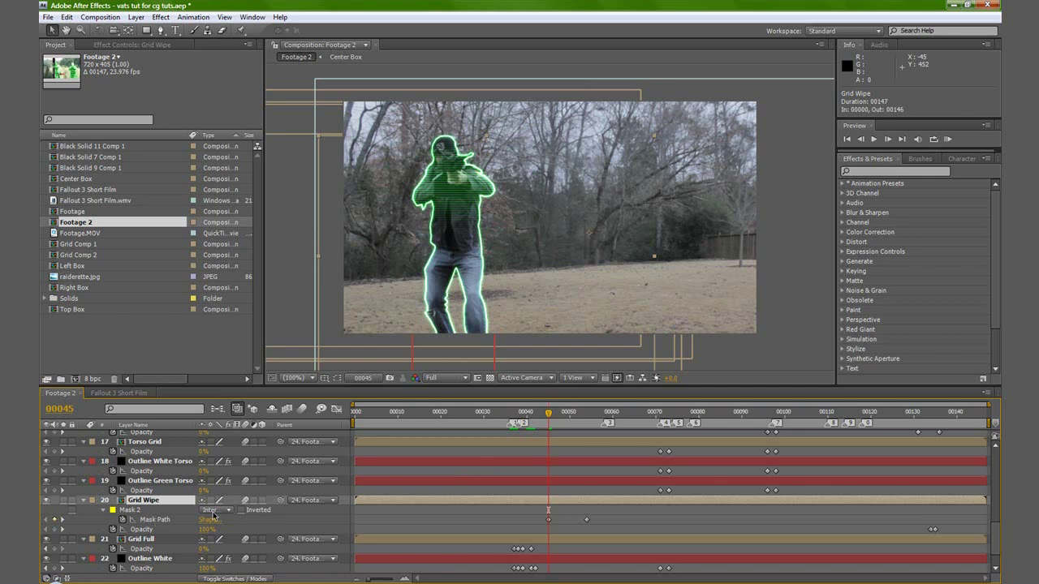
click(166, 520)
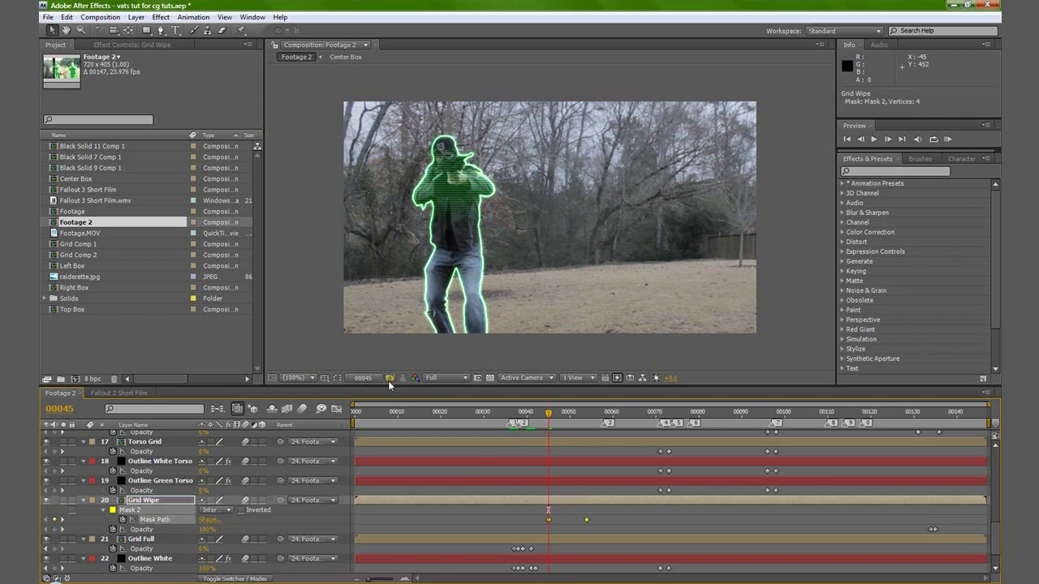
- With mask outlines shown, move Grid Wipe's Mask 2 above the gunman's head and shift its first path keyframe to frame 43
click(336, 378)
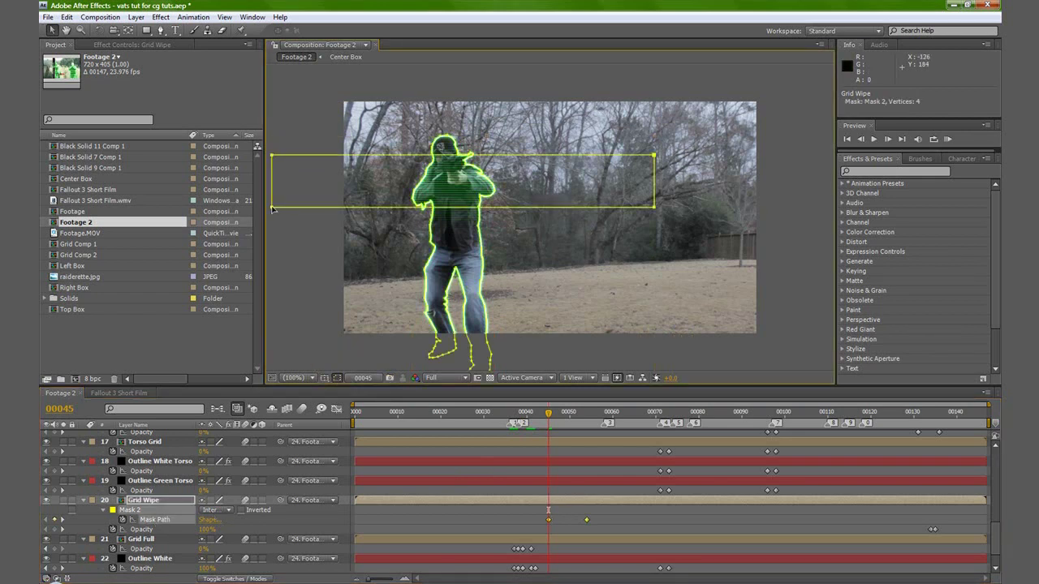
drag(271, 209, 273, 96)
click(549, 519)
drag(551, 523, 540, 522)
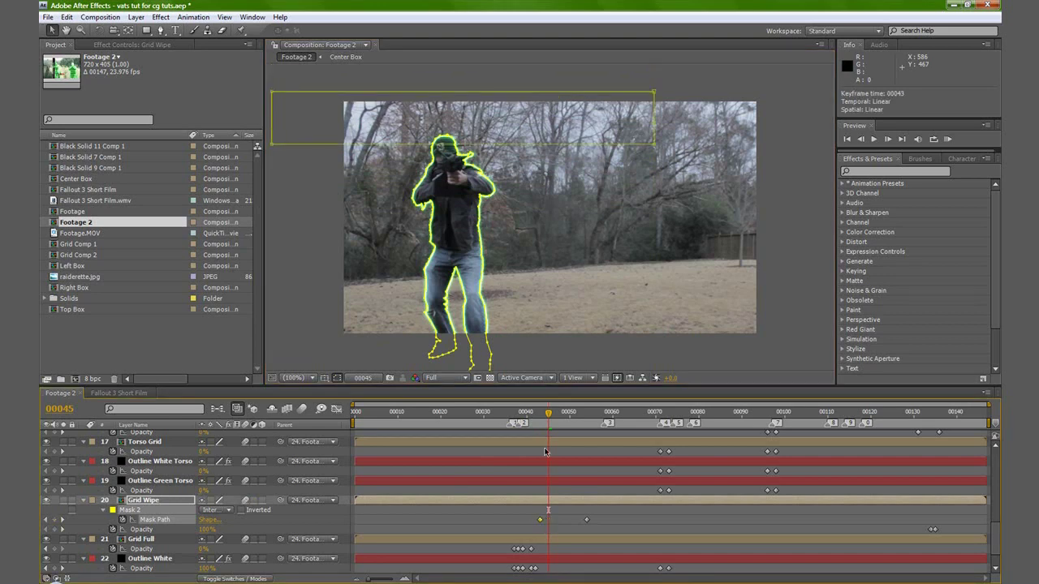
- Review the grid wipe animation from frame 34 to the end of the composition with mask outlines hidden
drag(547, 416, 501, 416)
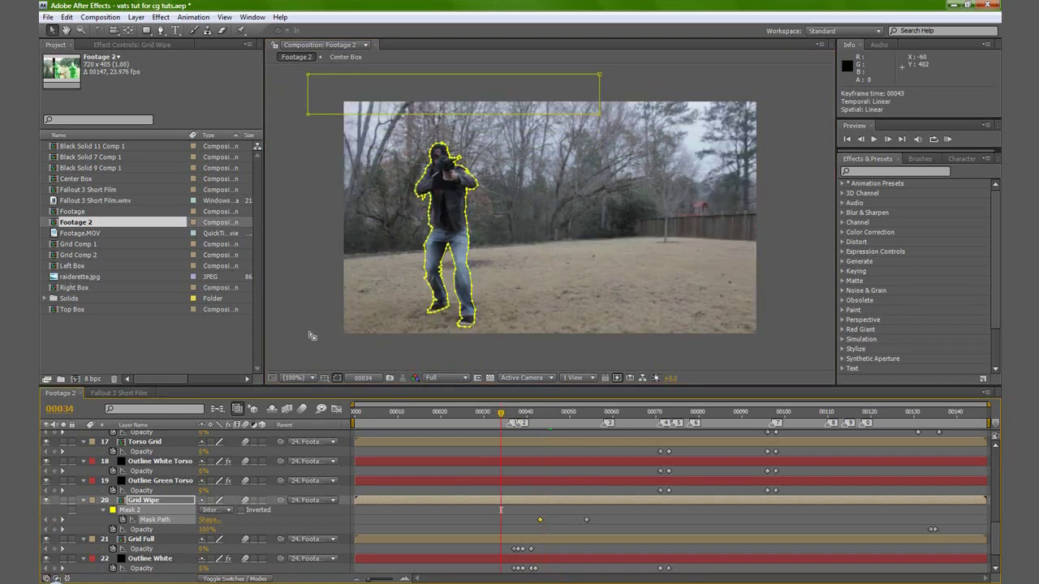
click(337, 377)
drag(511, 416, 987, 417)
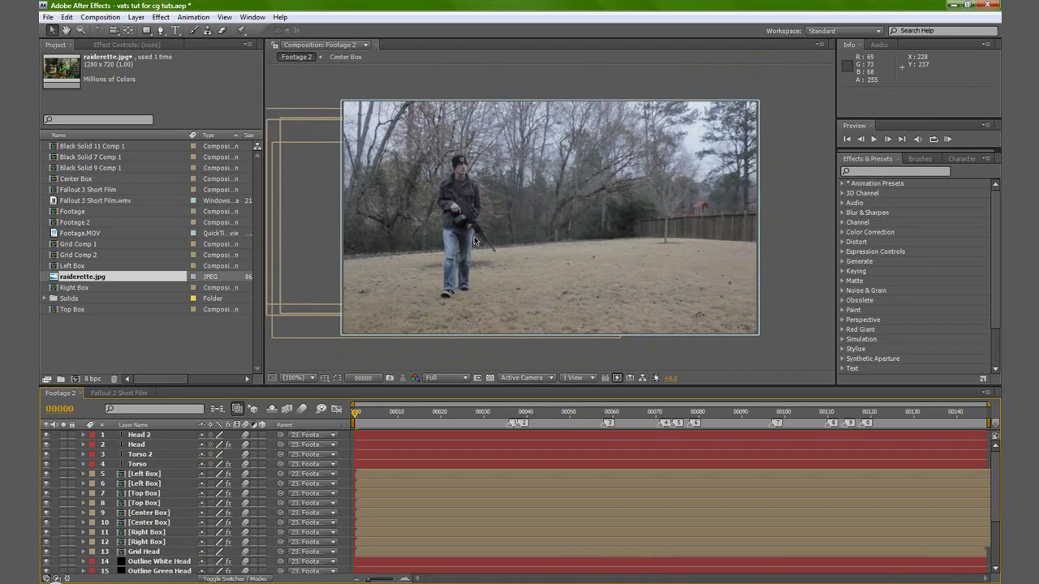
- In the Fallout 3 Short Film composition, add a 1280 x 720 red solid and set its opacity to 0%
click(118, 393)
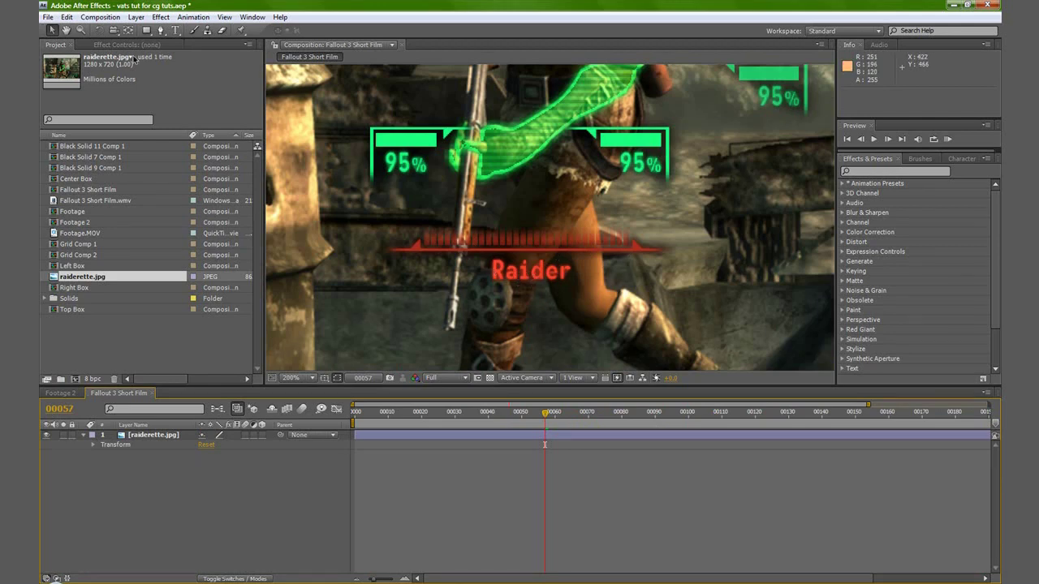
click(132, 17)
mouse_move(142, 30)
click(271, 42)
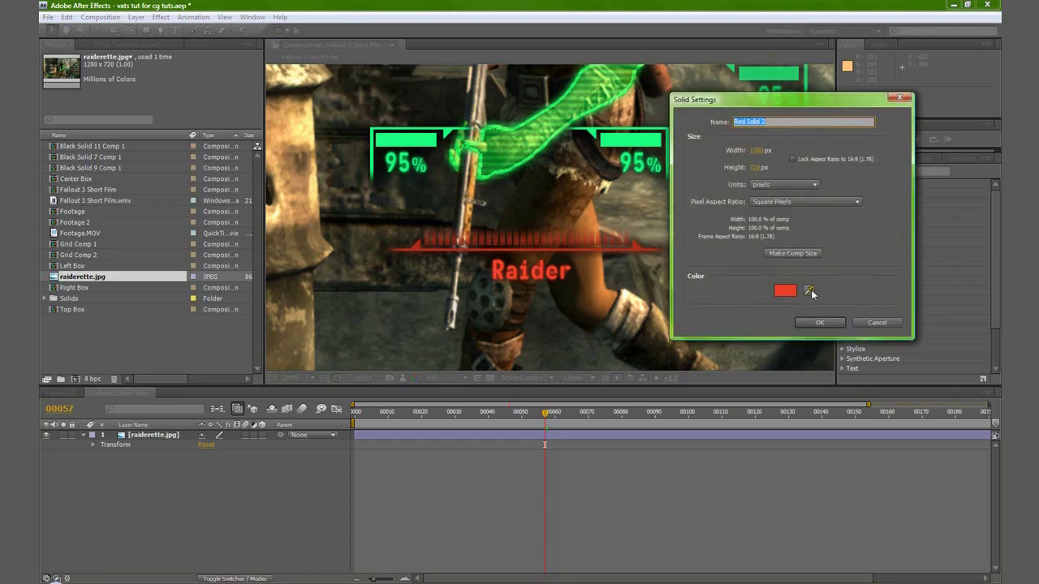
click(813, 322)
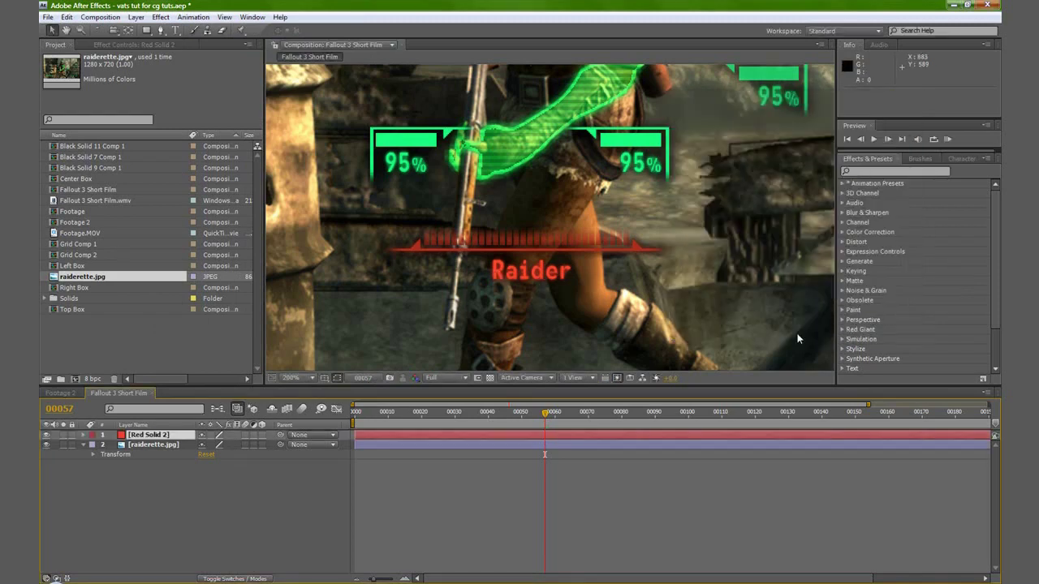
key(t)
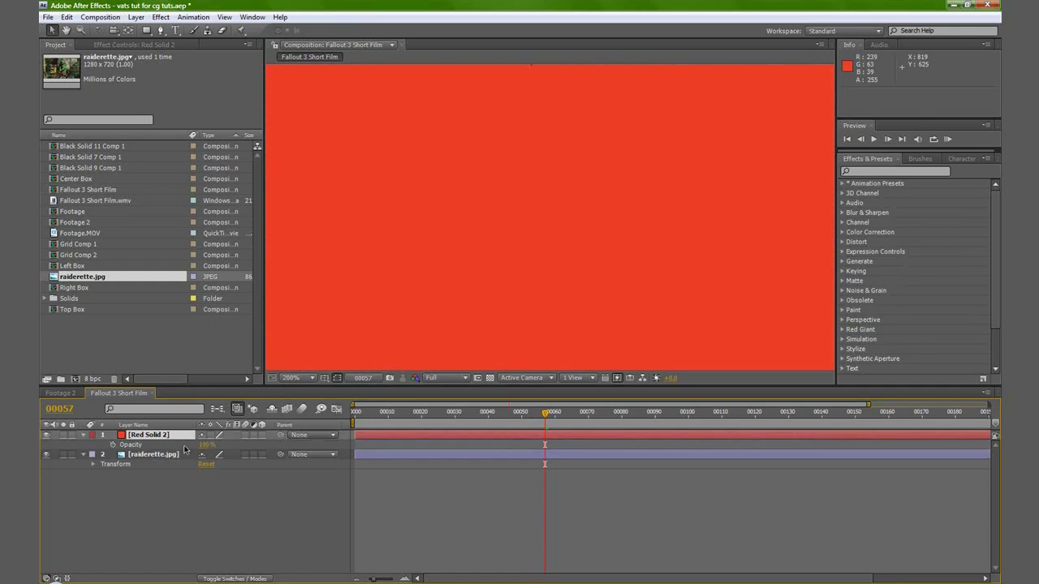
drag(198, 444, 122, 445)
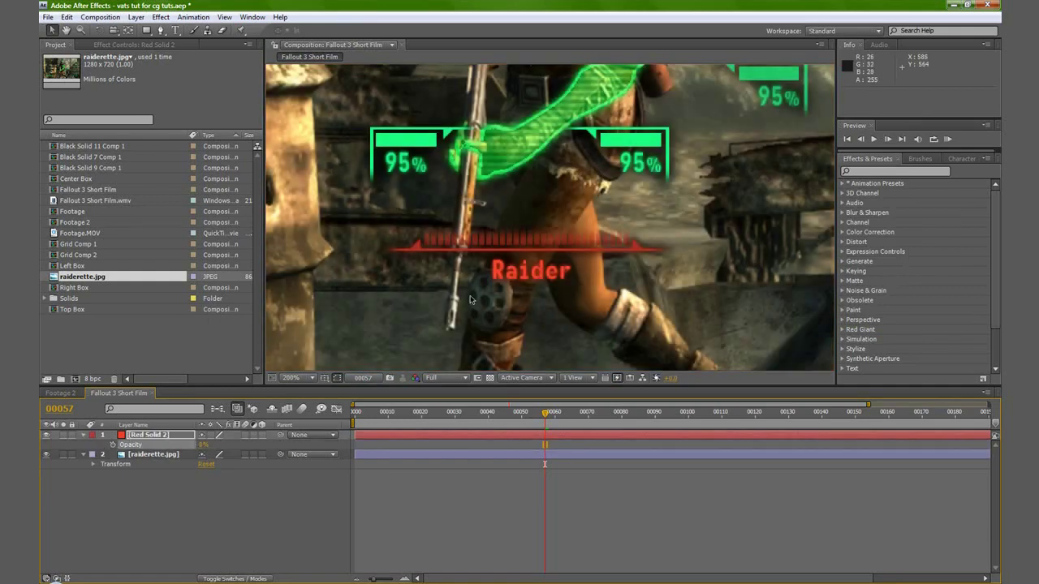
- Draw a thin rectangular mask on the red solid along the horizontal red line above the Raider label
scroll(476, 300, up, 1)
drag(475, 301, 559, 277)
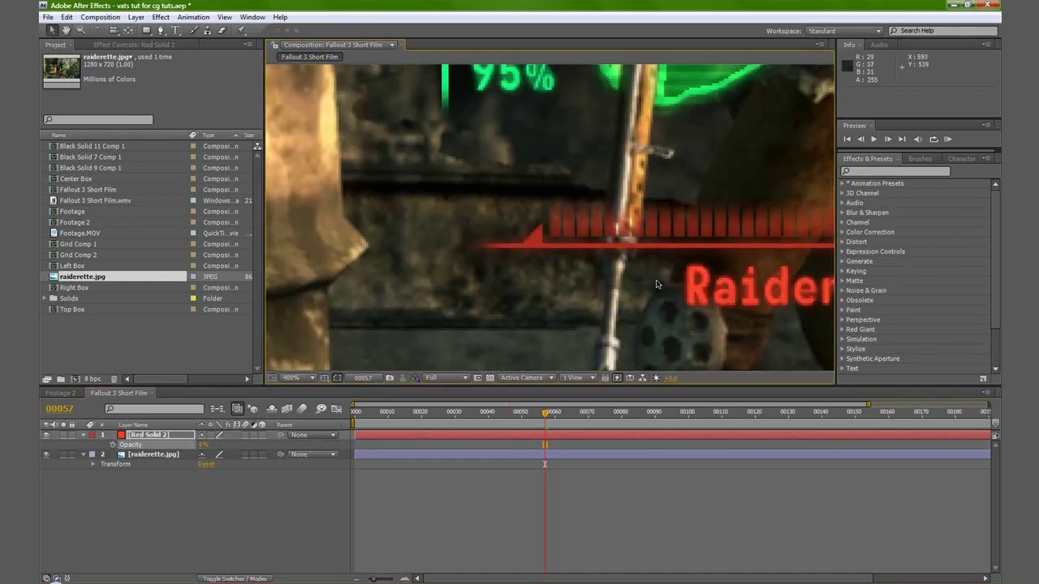
scroll(557, 277, up, 1)
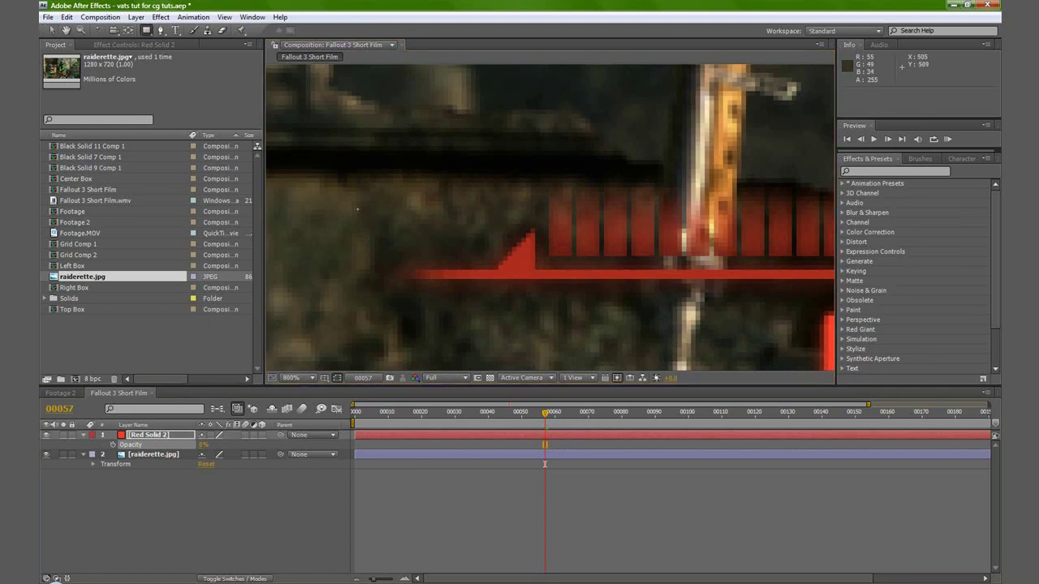
scroll(528, 191, down, 1)
drag(751, 272, 680, 266)
drag(341, 224, 993, 231)
drag(616, 171, 400, 169)
drag(673, 172, 538, 174)
- Stretch the right end of the thin line mask farther outward past the fading tip of the red line
key(v)
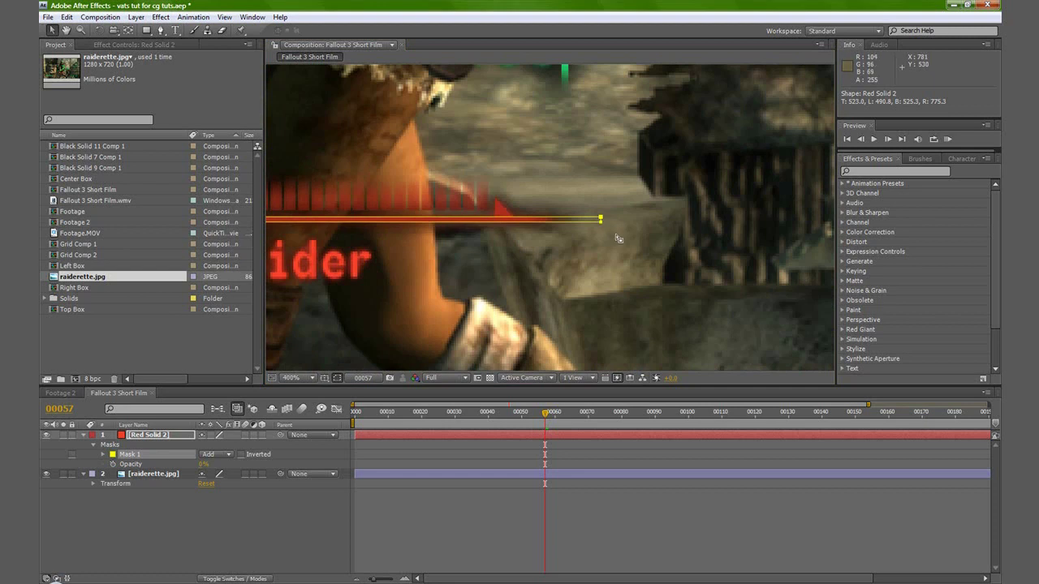
click(601, 219)
drag(601, 219, 714, 219)
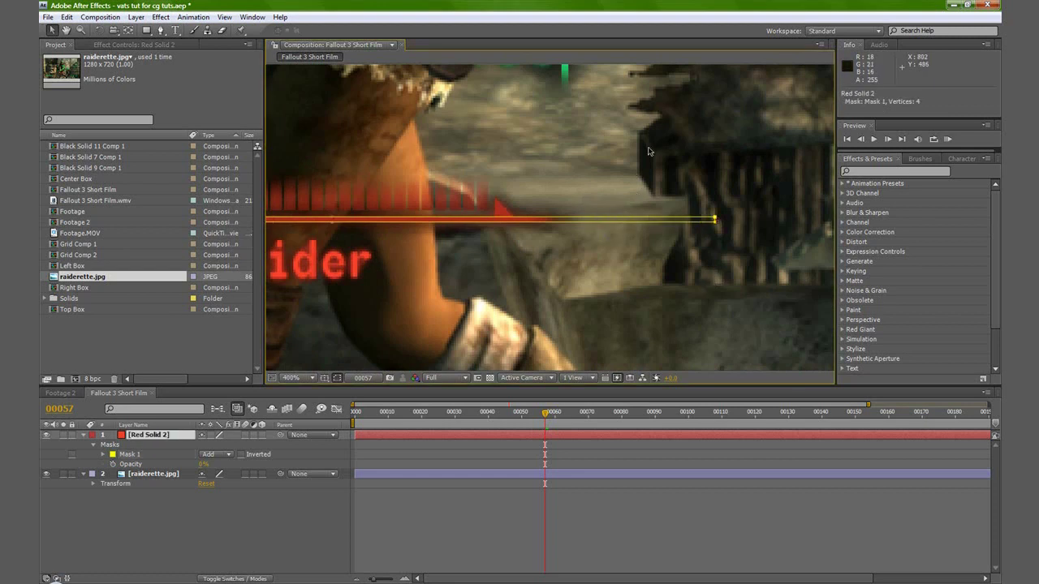
- Draw a triangular Pen tool mask around the red arrowhead at the left end of the health bar
key(h)
drag(408, 190, 528, 225)
key(period)
key(g)
click(475, 244)
click(514, 198)
click(477, 245)
- Draw a triangular Pen tool mask around the red arrowhead at the right end of the health bar
key(h)
drag(633, 227, 482, 214)
key(g)
click(477, 239)
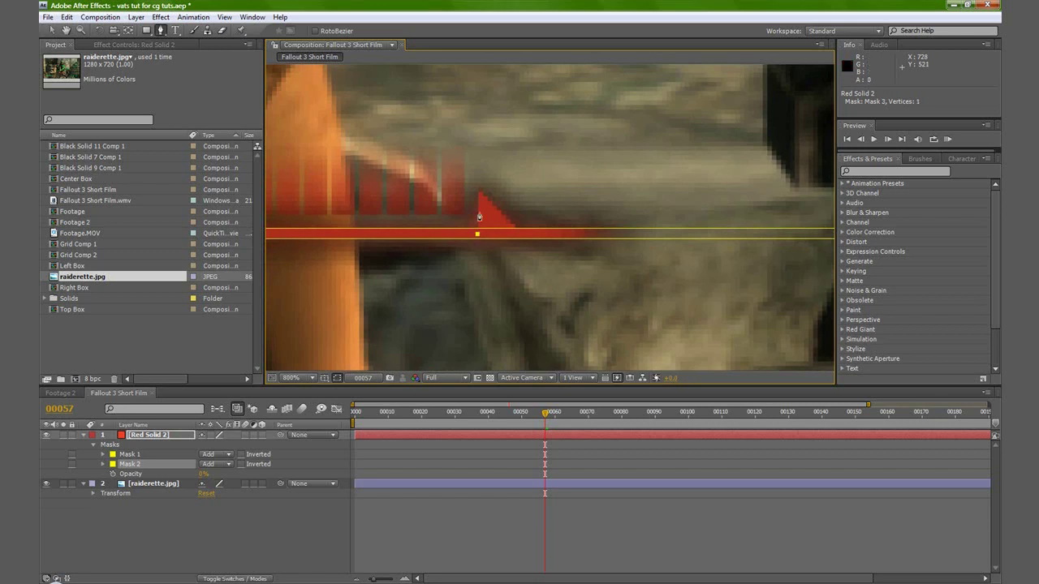
click(479, 192)
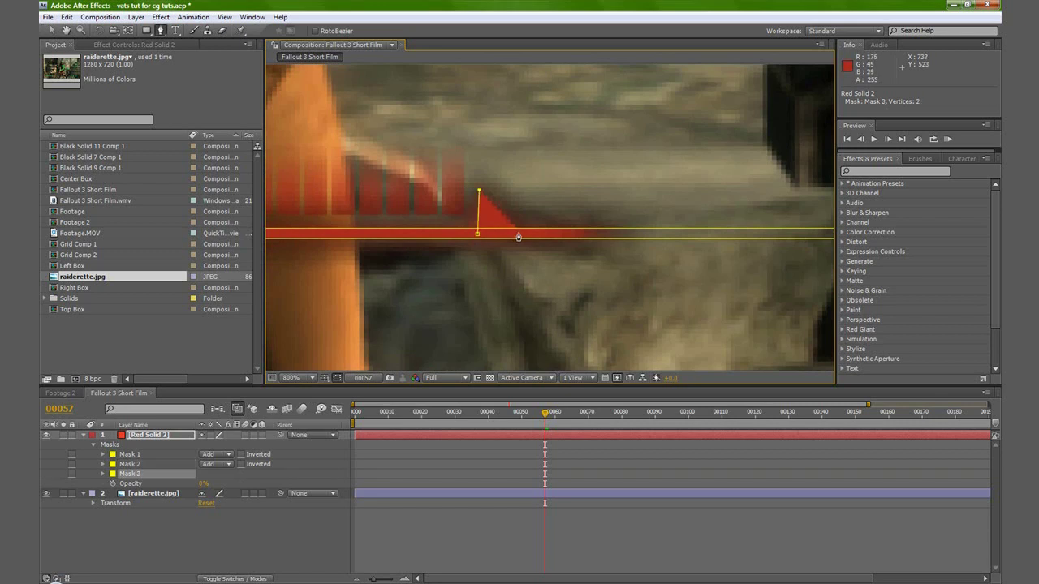
click(478, 239)
- Deselect the masked solid, add another red solid above it and give the new one 0% opacity
drag(401, 213, 732, 232)
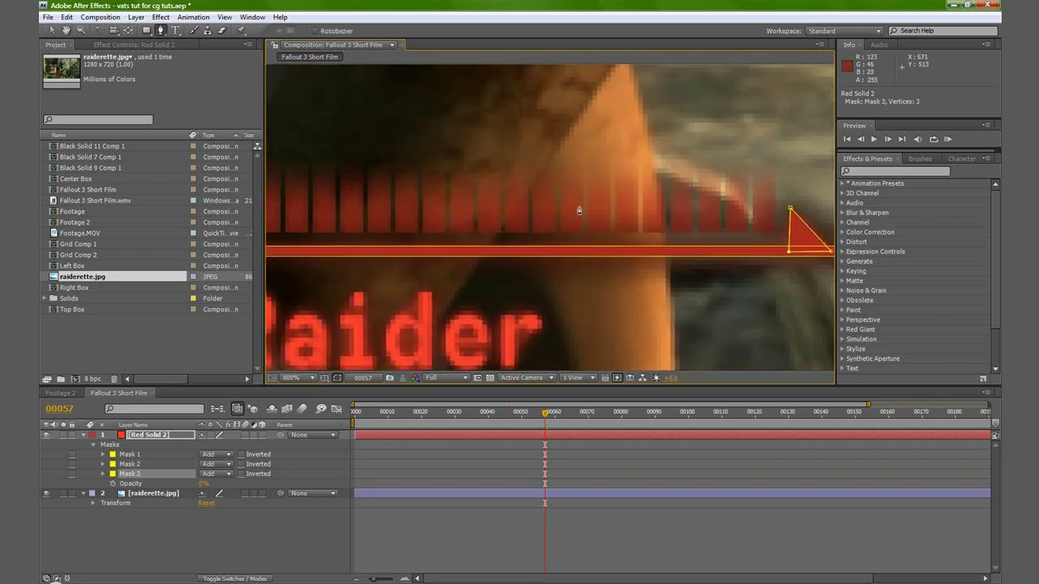
drag(661, 212, 154, 223)
drag(742, 224, 761, 227)
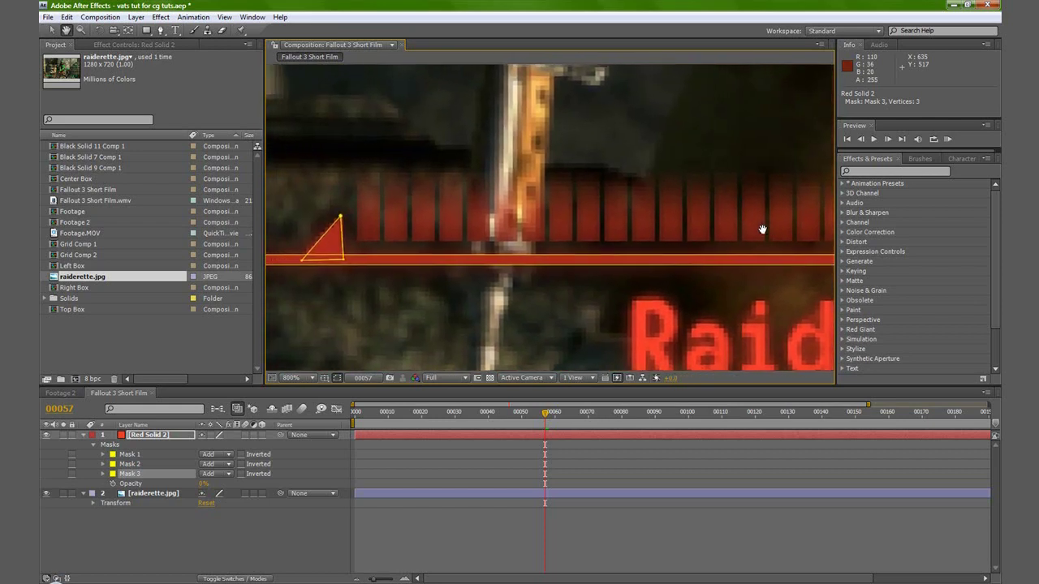
key(g)
click(203, 533)
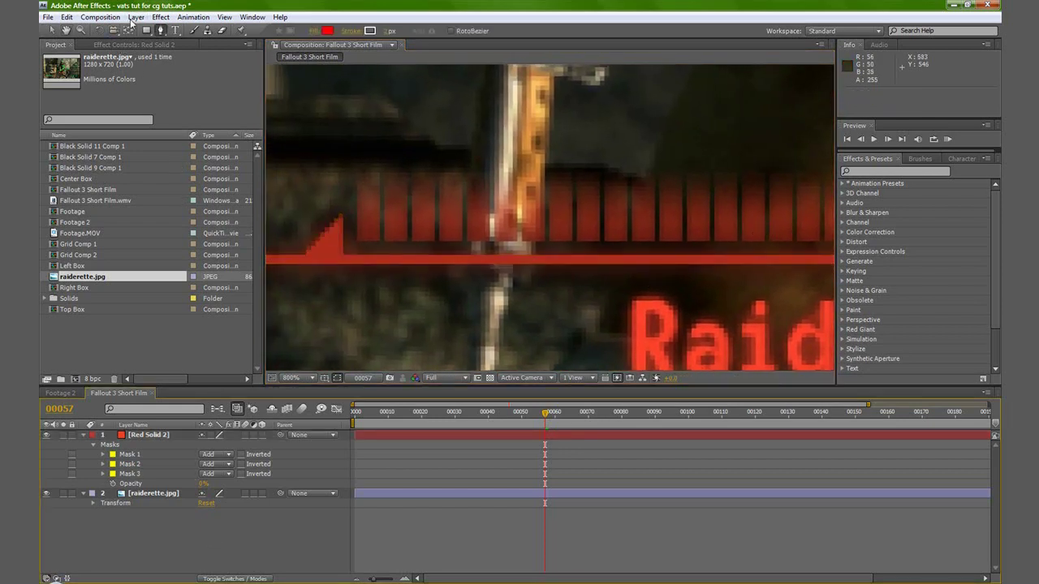
click(129, 20)
mouse_move(198, 31)
click(288, 45)
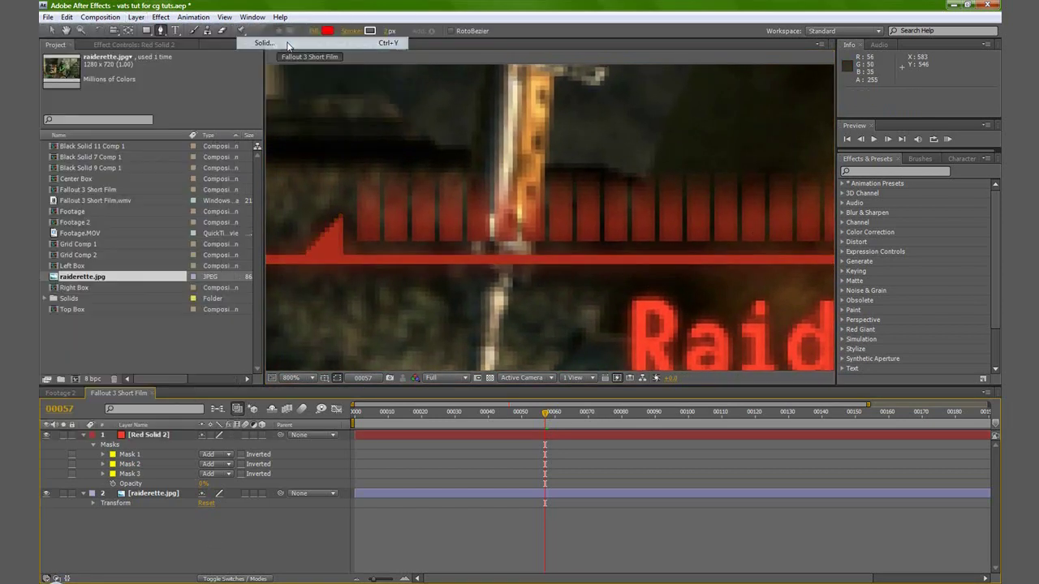
click(805, 321)
key(ctrl+v)
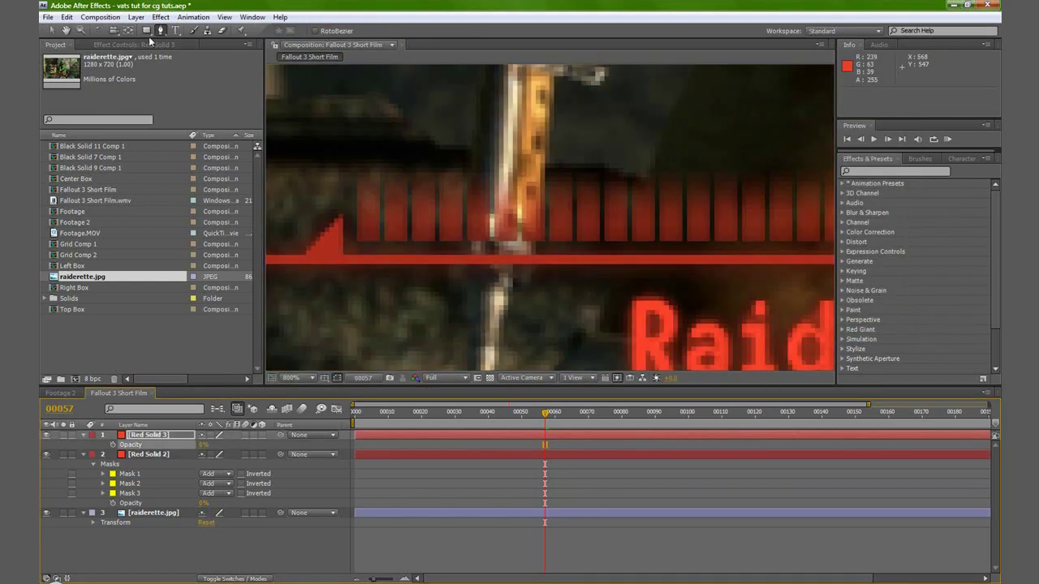
- Mask the health bar's first segment with a narrow upright rectangle and place a duplicate of the mask over the second segment
drag(360, 210, 445, 136)
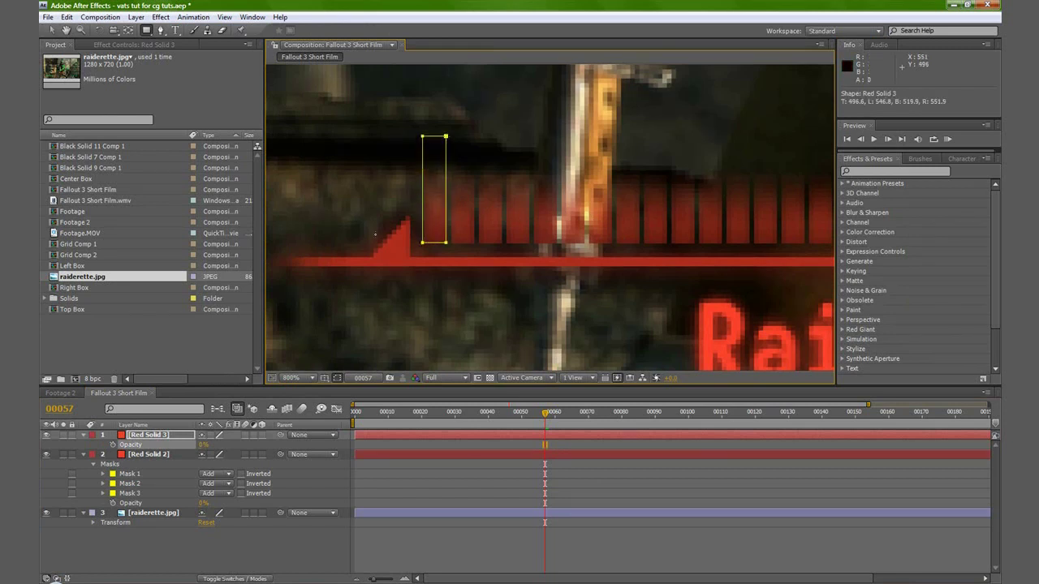
click(133, 455)
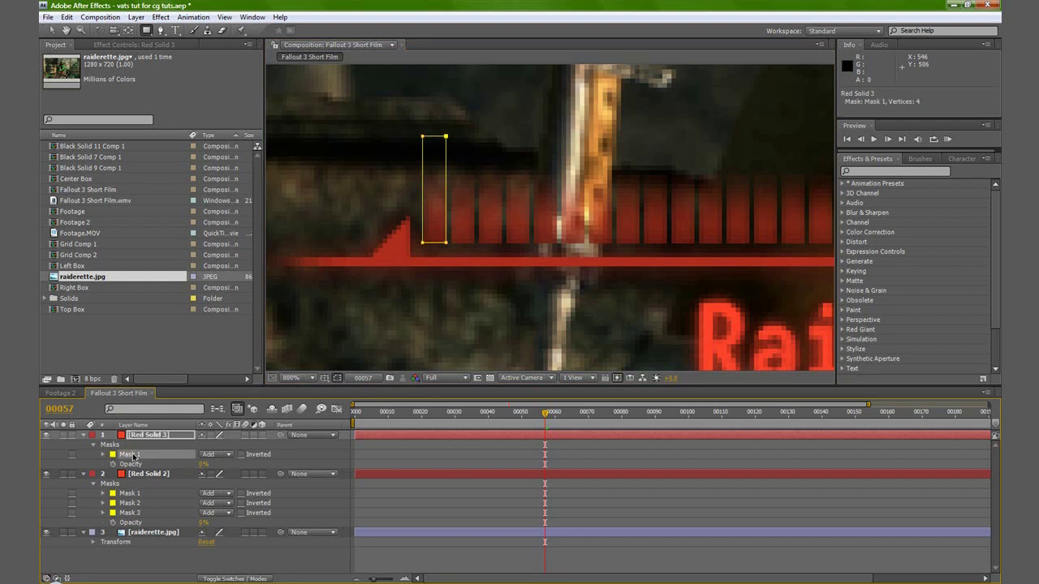
key(ctrl+d)
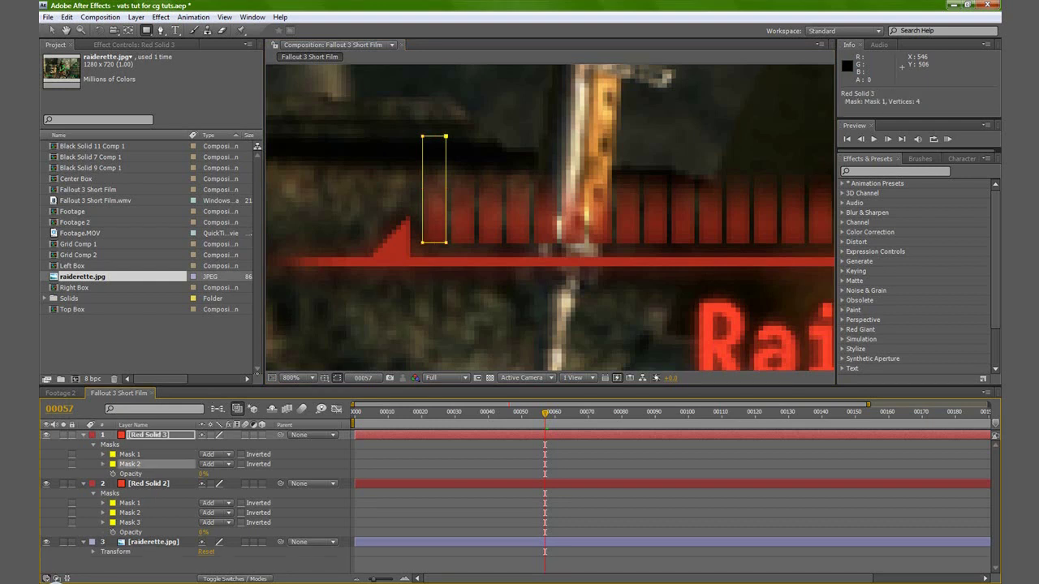
click(51, 30)
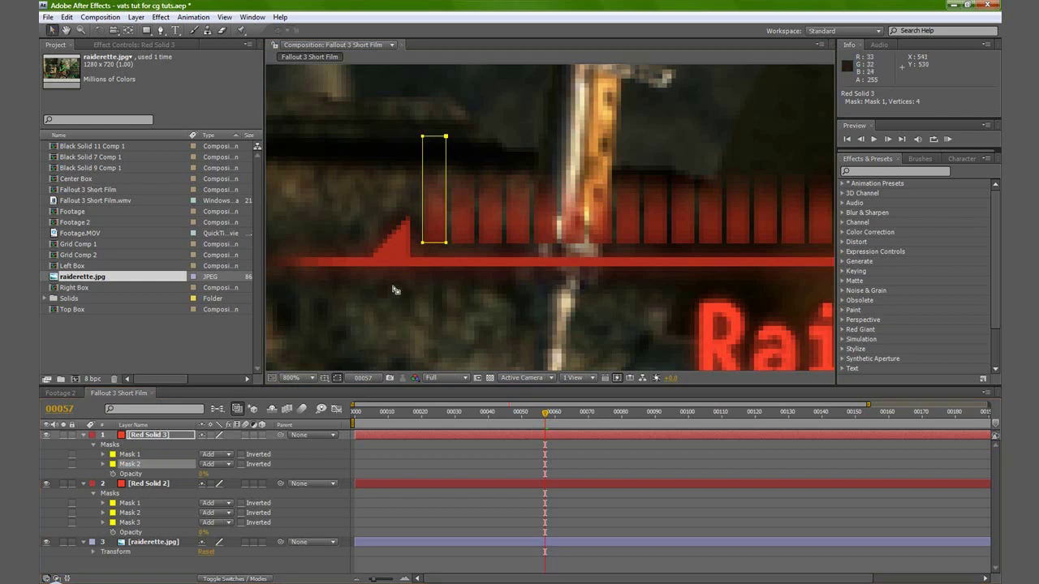
drag(445, 244, 475, 244)
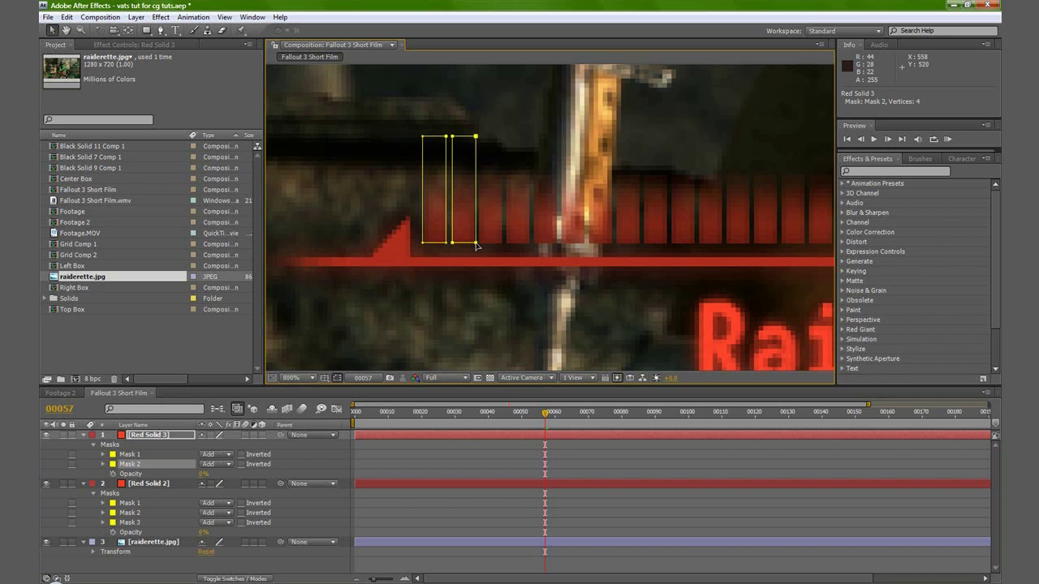
click(499, 244)
- Duplicate the segment mask twice more and align the copies over the third and fourth health bar segments
click(135, 464)
key(ctrl+d)
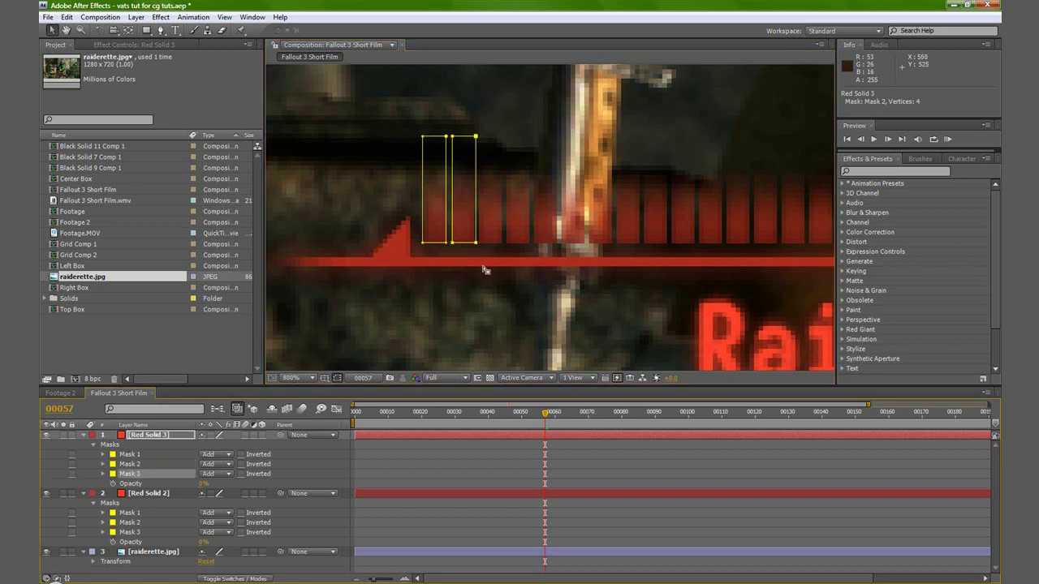
drag(478, 245, 505, 248)
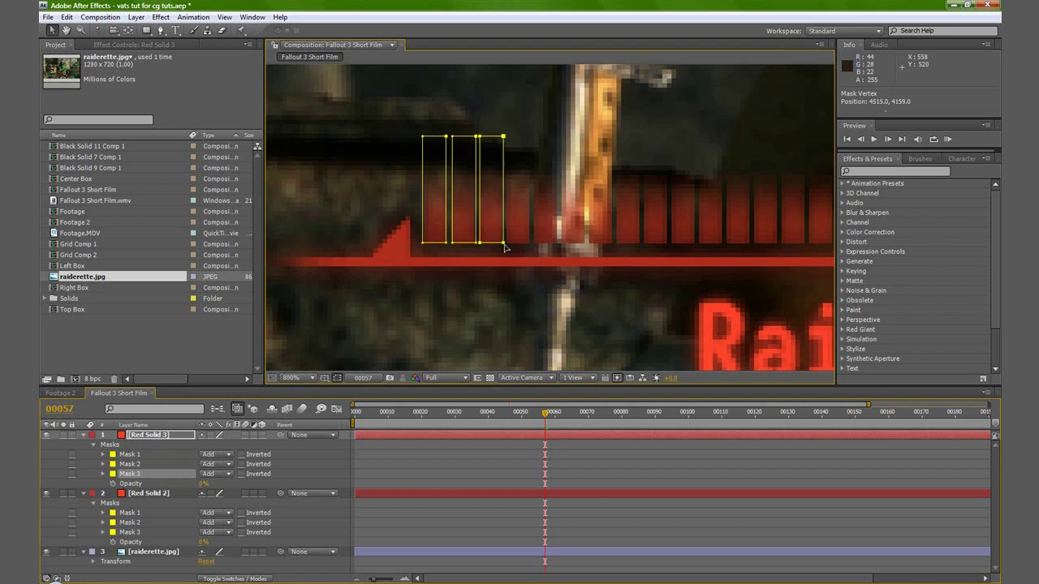
key(ctrl+d)
drag(504, 246, 532, 245)
- Continue duplicating the segment mask to cover the fifth, sixth and seventh health bar segments
key(ctrl+d)
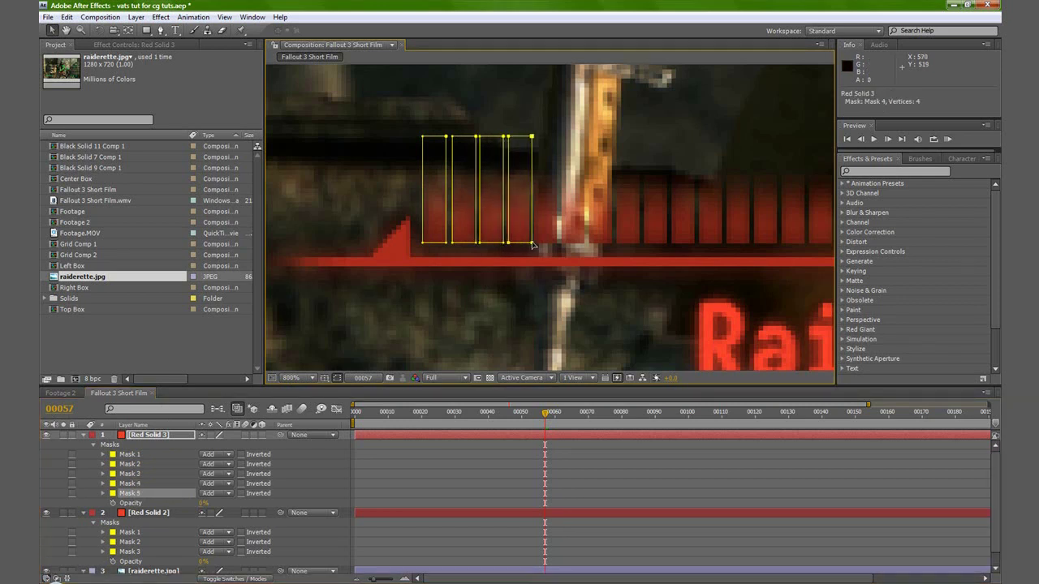
drag(533, 245, 586, 245)
key(ctrl+d)
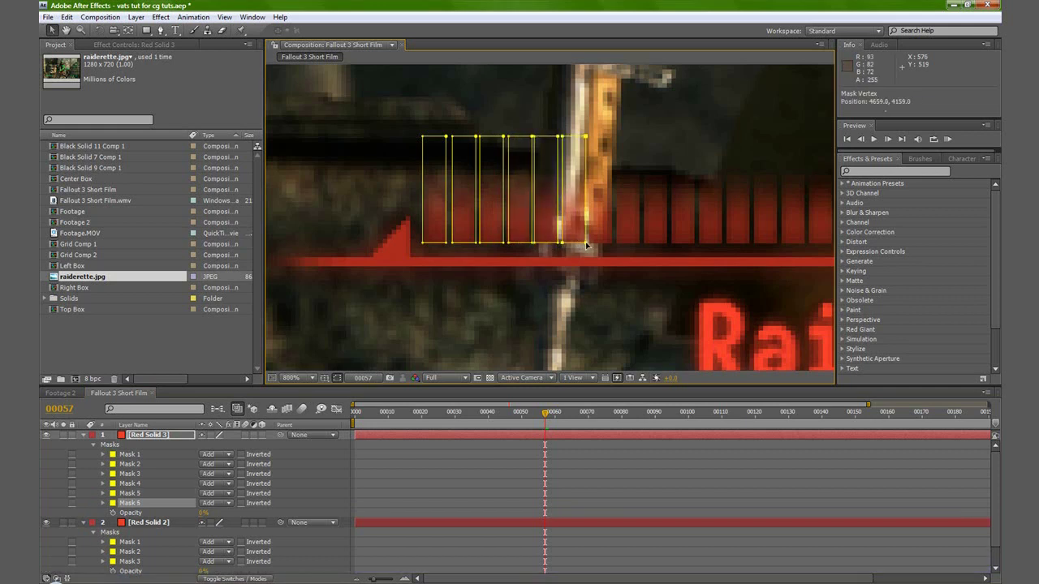
key(ctrl+d)
drag(586, 245, 613, 243)
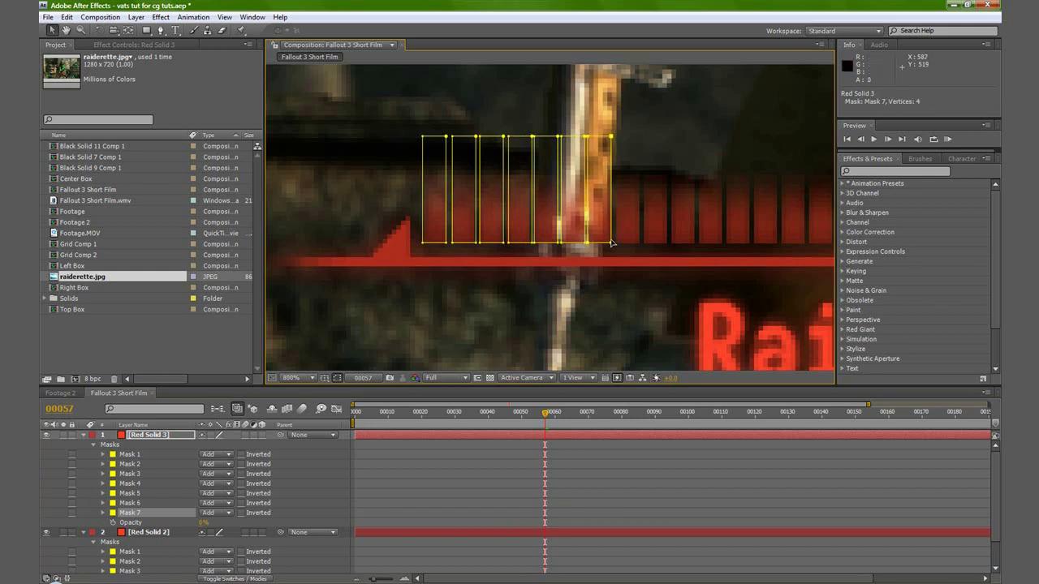
- Duplicate and shift the segment mask over the eighth through eleventh health bar segments
key(ctrl+d)
drag(611, 243, 500, 252)
key(ctrl+d)
key(ctrl+d)
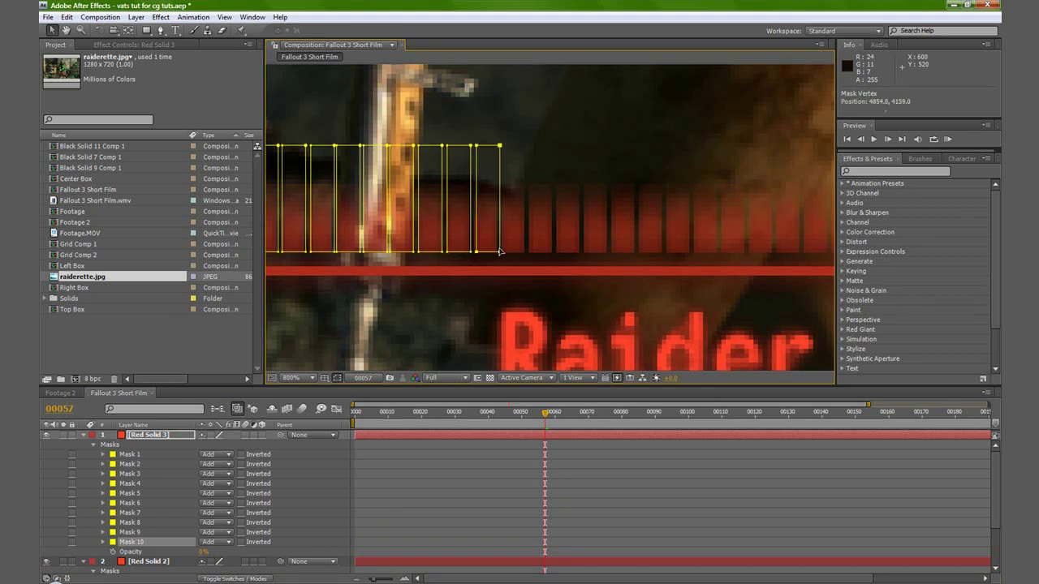
key(ctrl+d)
drag(499, 252, 526, 253)
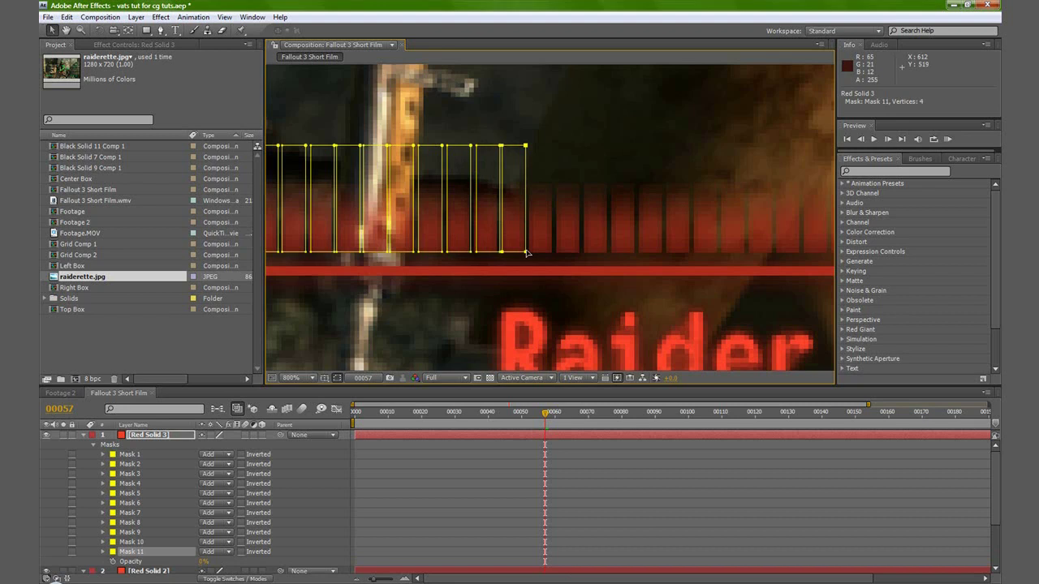
- Cover the twelfth through fifteenth health bar segments with further mask duplicates, undoing any surplus copies
key(ctrl+d)
drag(526, 253, 459, 249)
key(ctrl+d)
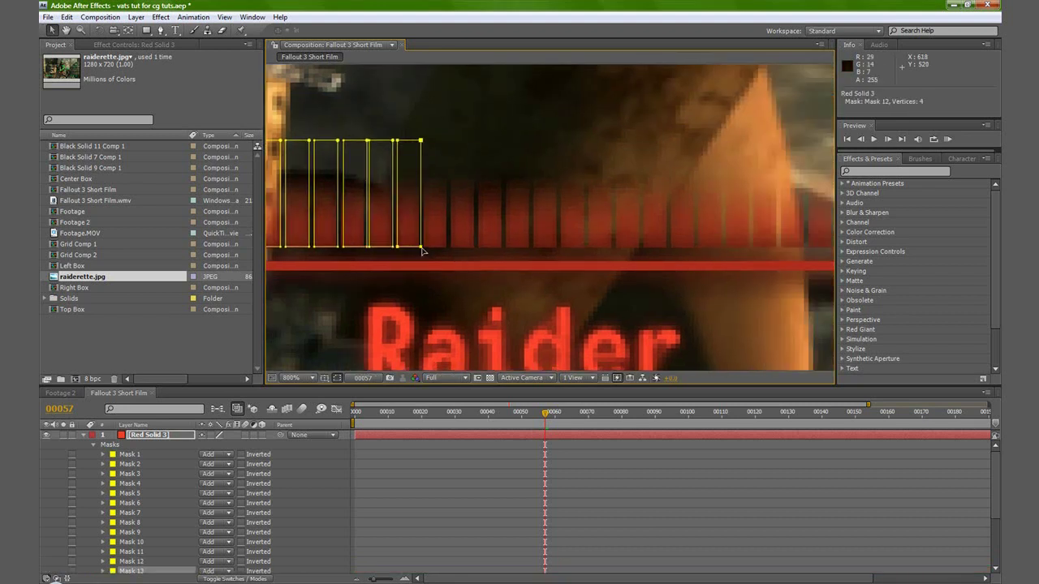
drag(422, 250, 505, 252)
key(ctrl+d)
key(ctrl+d)
key(ctrl+z)
key(ctrl+z)
key(ctrl+d)
drag(476, 250, 504, 250)
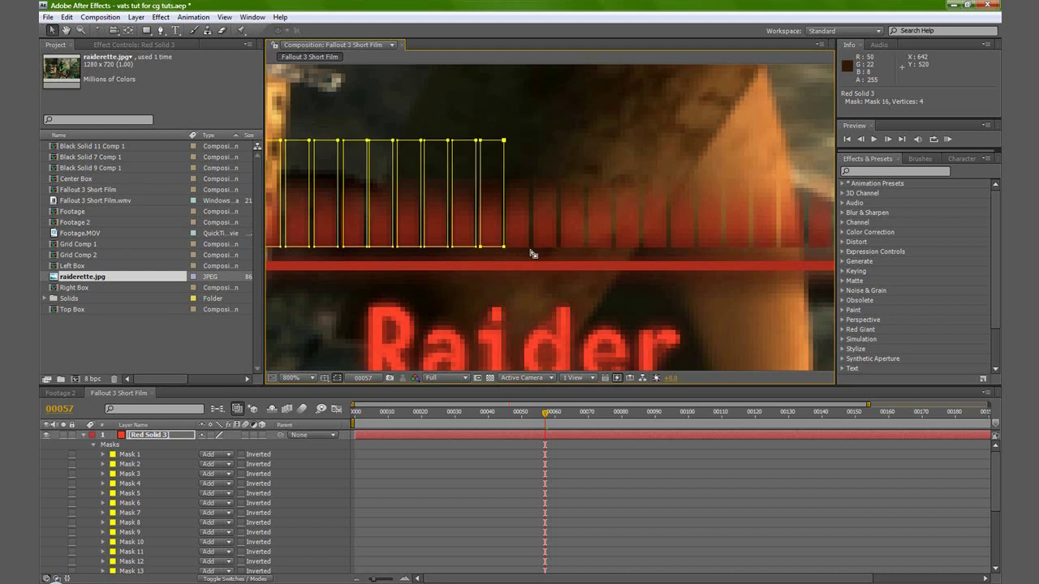
mouse_move(504, 249)
mouse_down()
mouse_move(533, 251)
mouse_move(522, 251)
mouse_up()
key(ctrl+z)
key(ctrl+z)
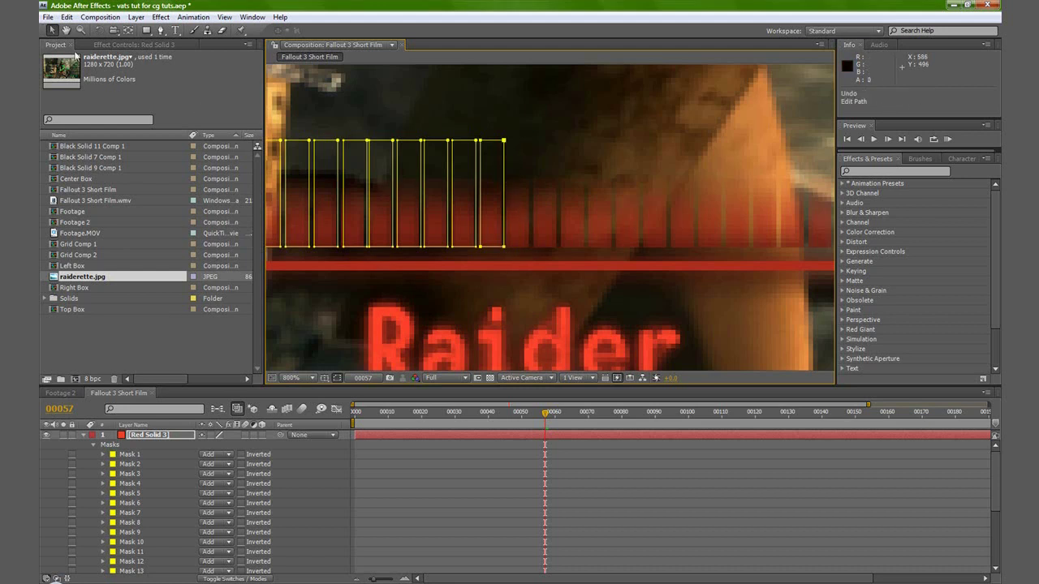
- Align the sixteenth segment mask and duplicate it over the seventeenth and eighteenth health bar segments
drag(504, 248, 533, 248)
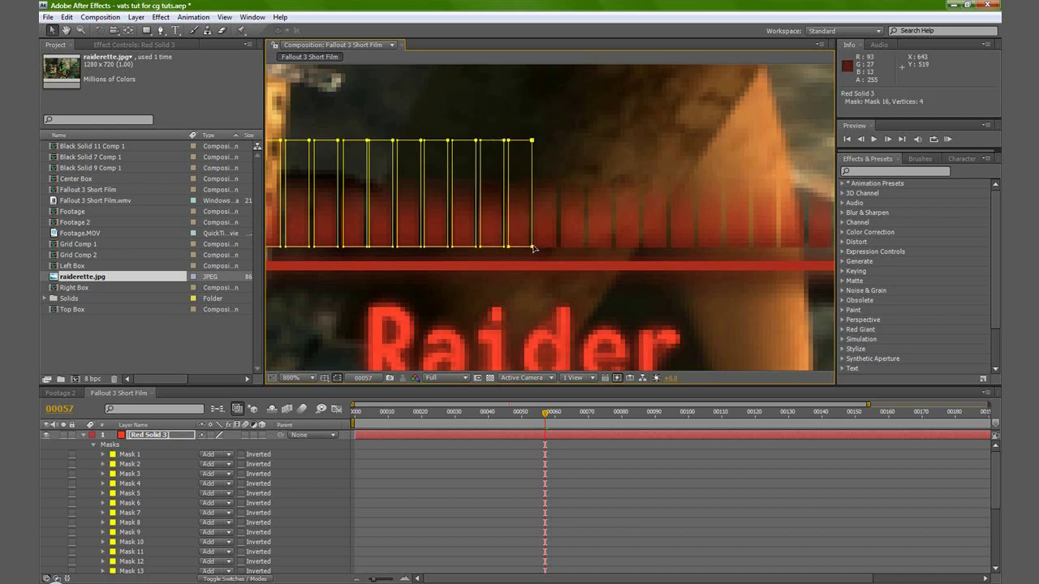
key(ctrl+d)
drag(533, 248, 455, 235)
key(ctrl+d)
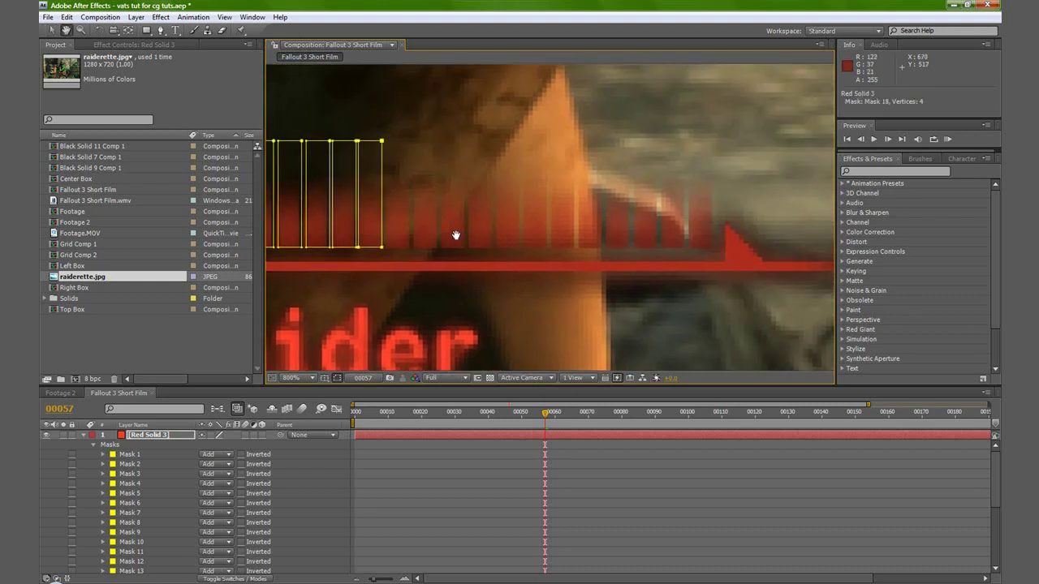
- Continue the mask duplicates over the nineteenth through twenty-third health bar segments, undoing surplus copies
key(ctrl+d)
drag(382, 248, 576, 251)
key(ctrl+d)
key(ctrl+d)
key(ctrl+d)
key(ctrl+d)
key(ctrl+d)
key(ctrl+d)
key(ctrl+z)
key(ctrl+z)
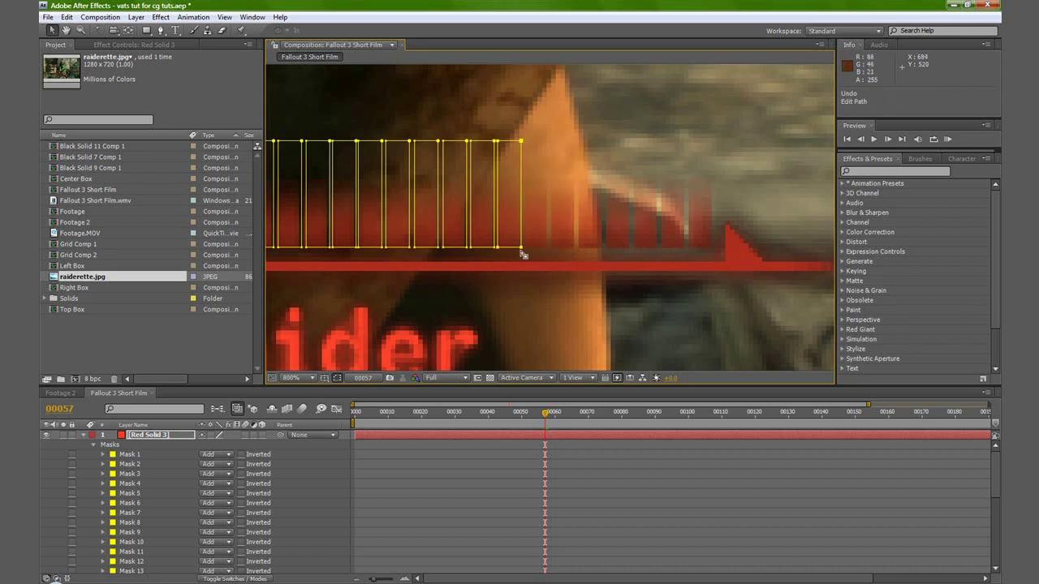
- Cover the remaining health bar segments, twenty-four through thirty, with further aligned duplicates of the segment mask
drag(522, 251, 713, 250)
key(ctrl+d)
key(ctrl+d)
key(ctrl+d)
key(ctrl+d)
key(ctrl+d)
key(ctrl+d)
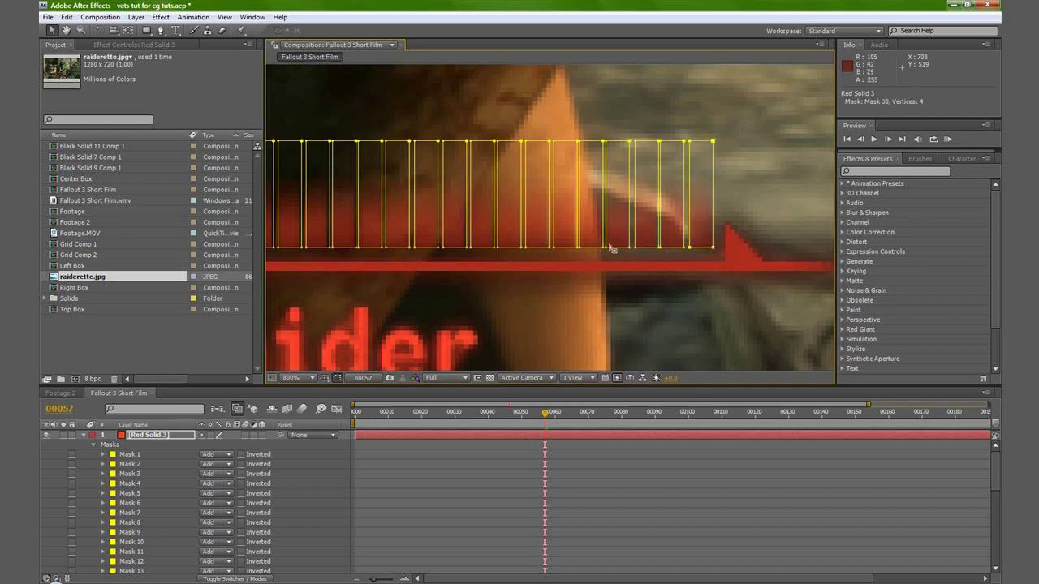
- Draw a wide rectangular mask on Red Solid 3 overlapping the upper part of all the segment masks
scroll(714, 250, down, 2)
scroll(612, 248, up, 1)
key(space)
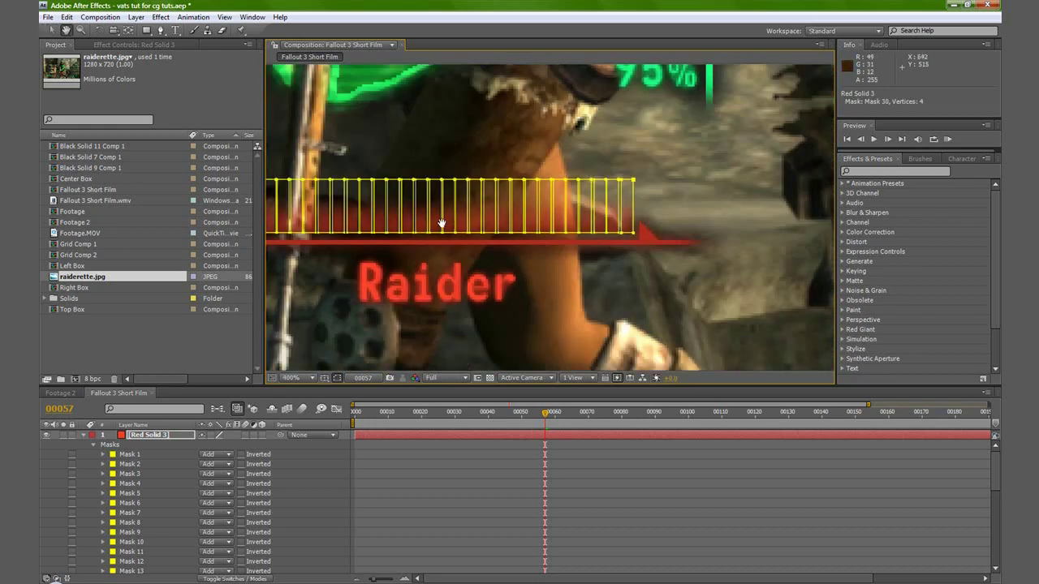
drag(448, 225, 573, 239)
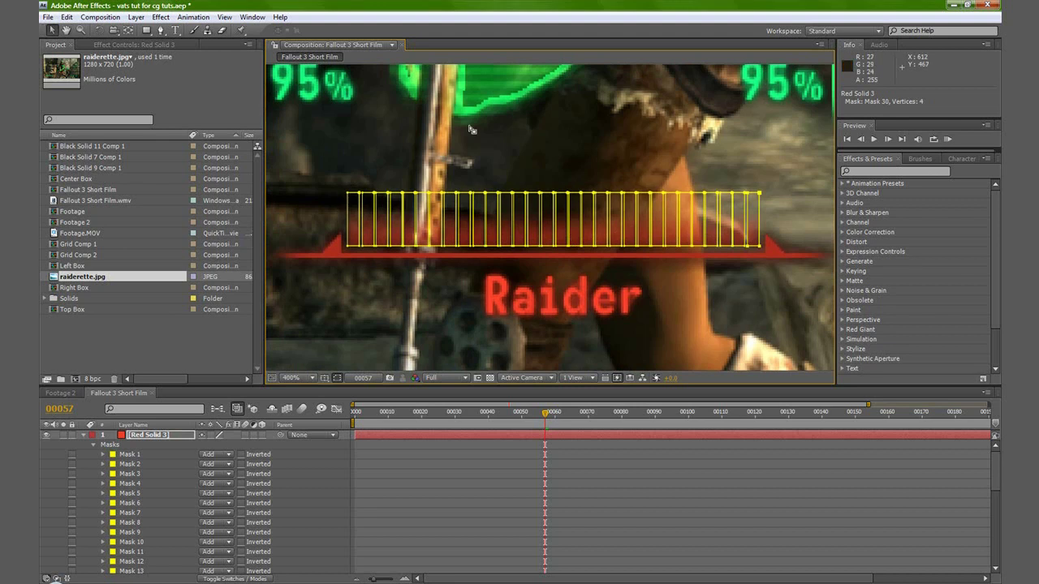
key(space)
drag(475, 168, 481, 180)
drag(294, 166, 809, 234)
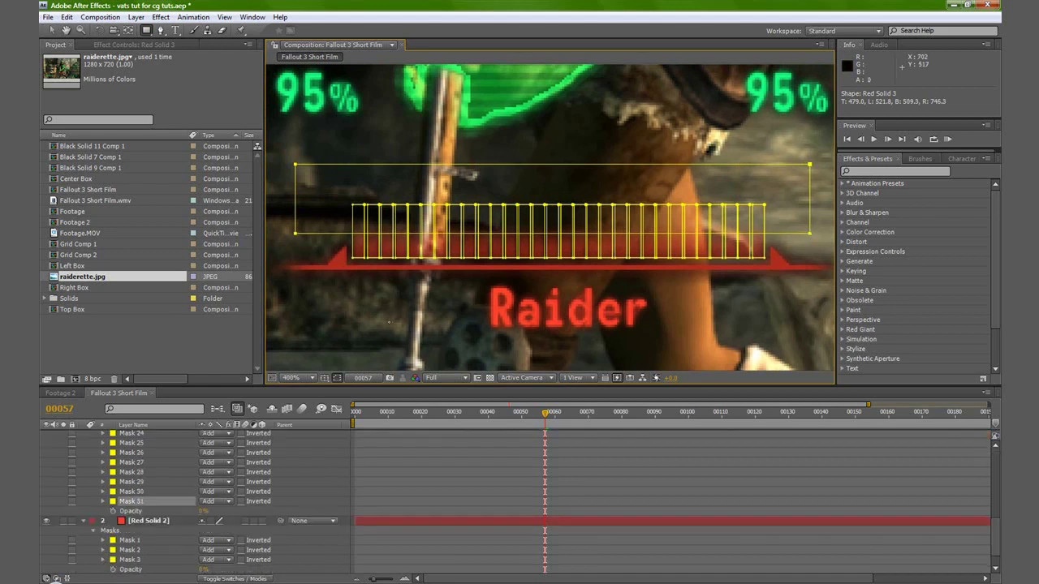
- Raise the opacity of Red Solid 3 to 100% and hide the mask outlines
scroll(144, 445, up, 10)
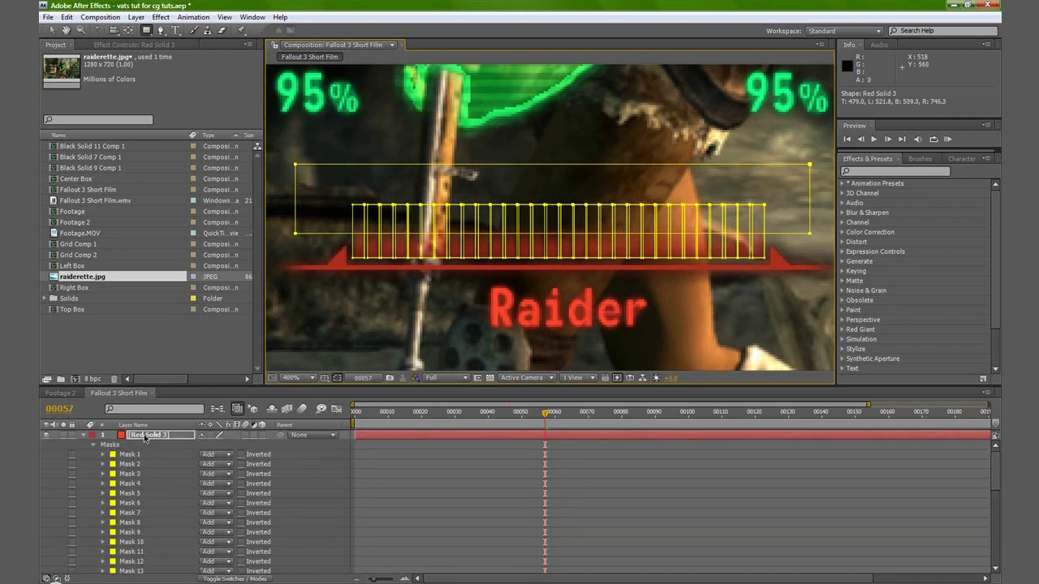
click(144, 438)
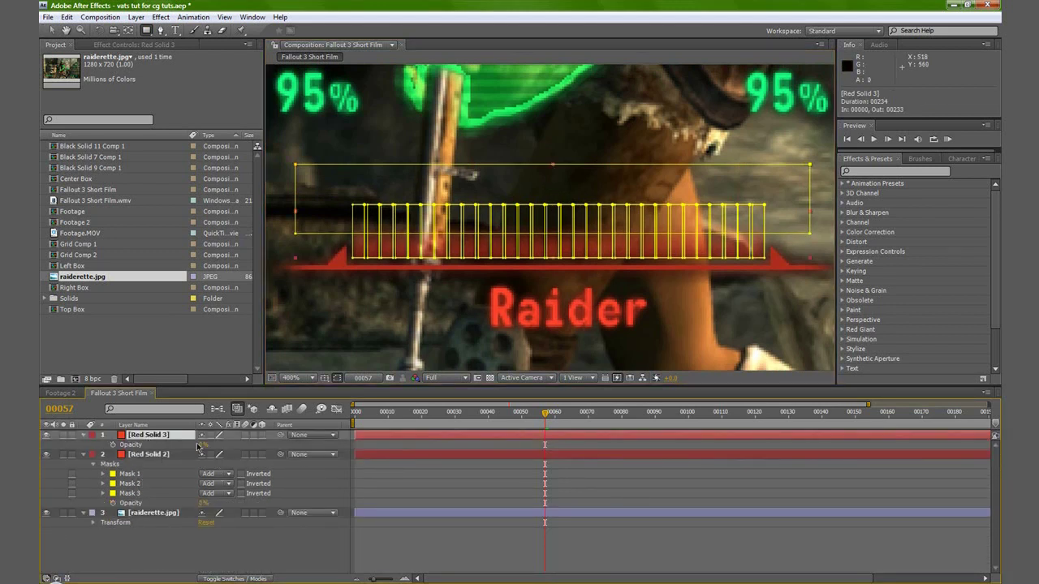
drag(201, 445, 315, 392)
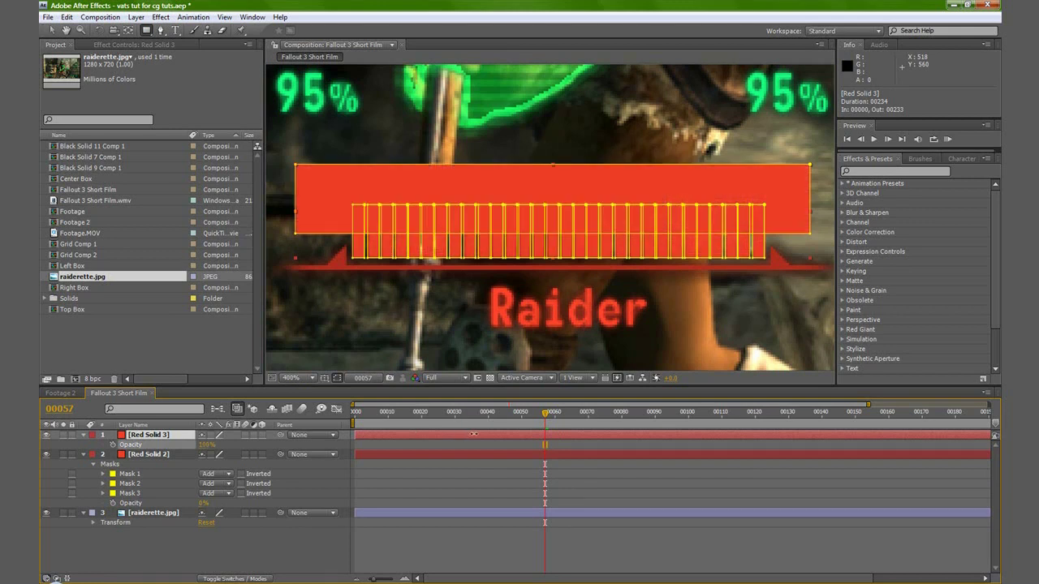
click(337, 379)
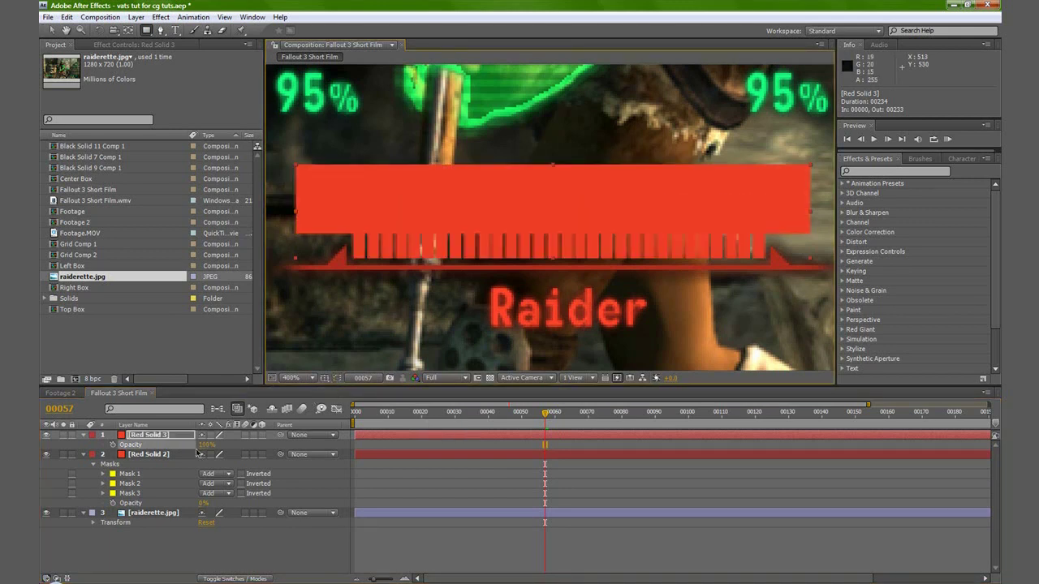
- Set Mask 31 of Red Solid 3 to Subtract and feather it so the segment tops fade out
click(146, 437)
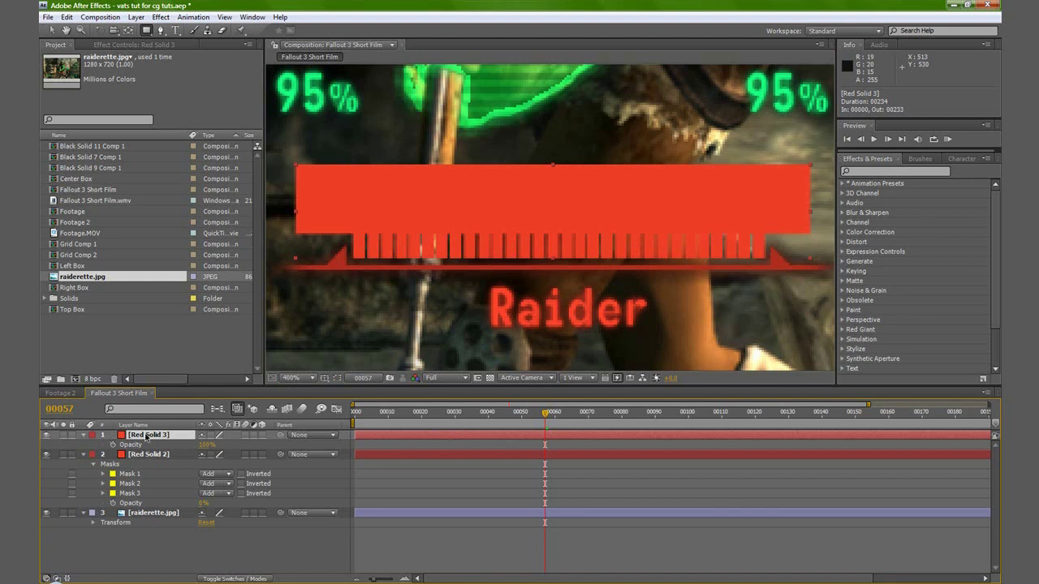
key(t)
key(m)
key(m)
scroll(146, 466, down, 20)
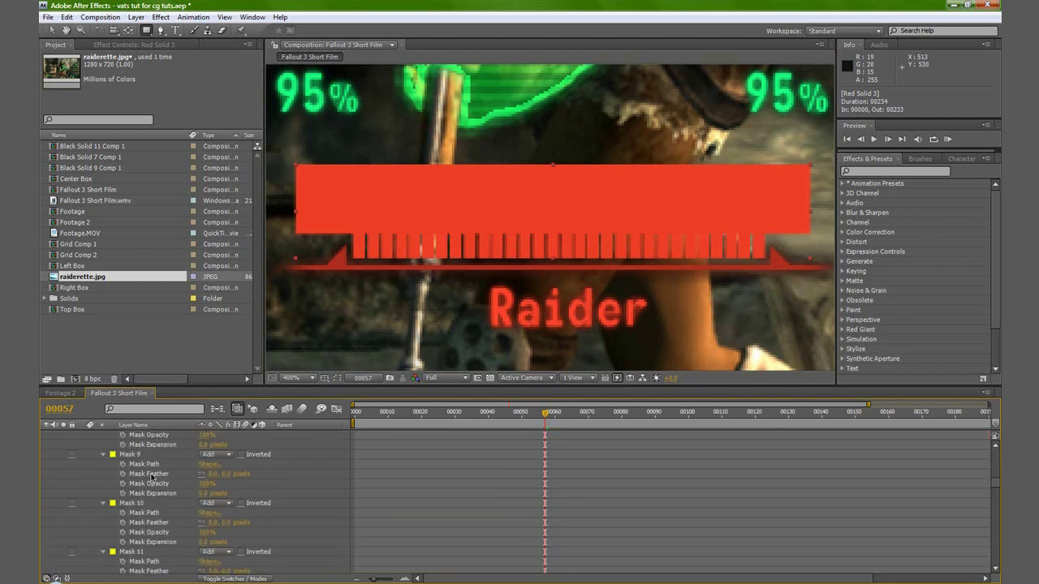
scroll(151, 477, down, 10)
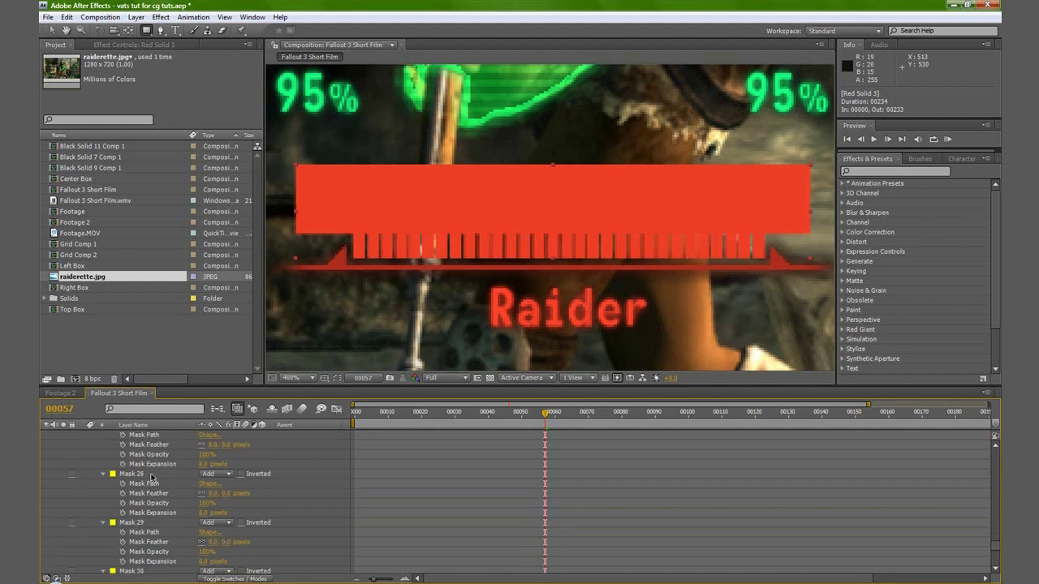
click(223, 511)
click(225, 523)
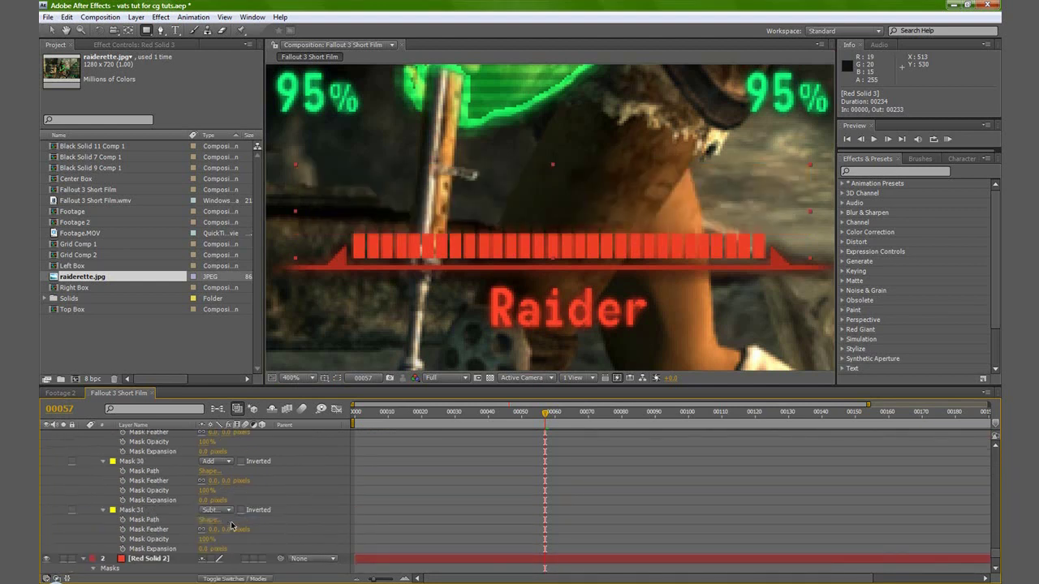
drag(226, 532, 229, 529)
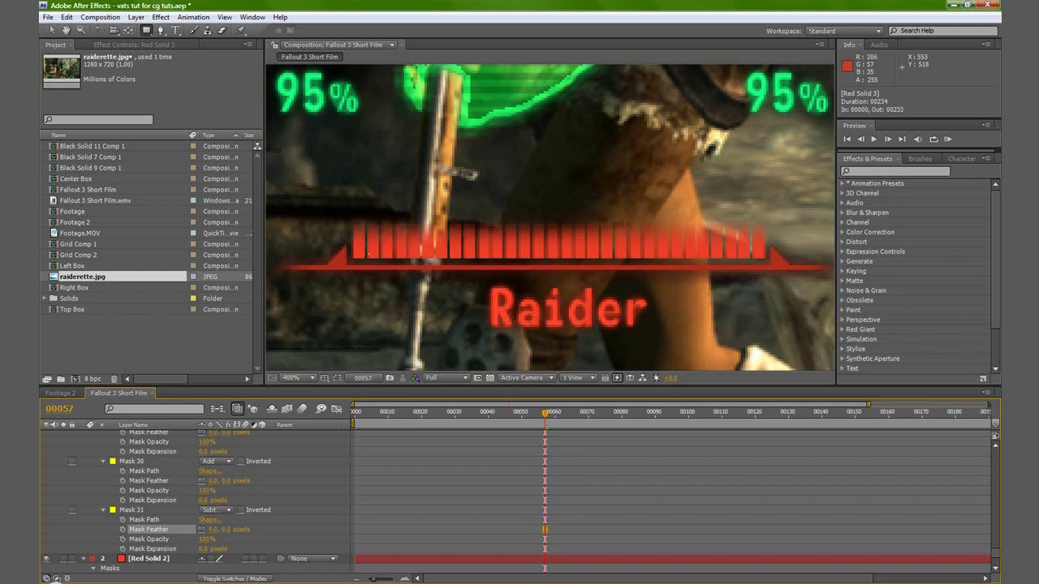
- Collapse the mask properties of Red Solid 3 in the layer list
drag(367, 251, 448, 233)
scroll(84, 467, up, 6)
scroll(83, 467, up, 18)
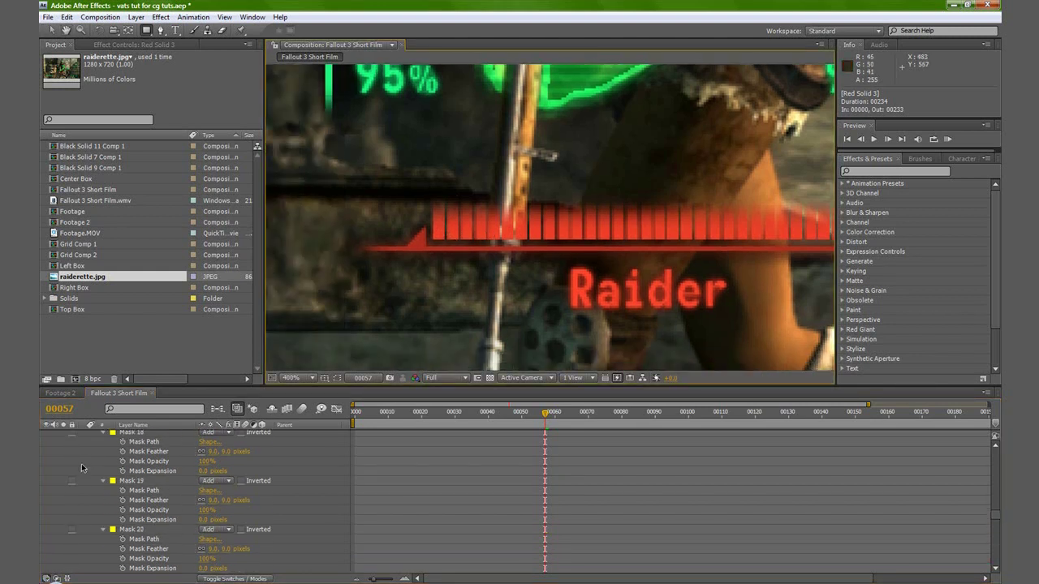
scroll(82, 463, up, 6)
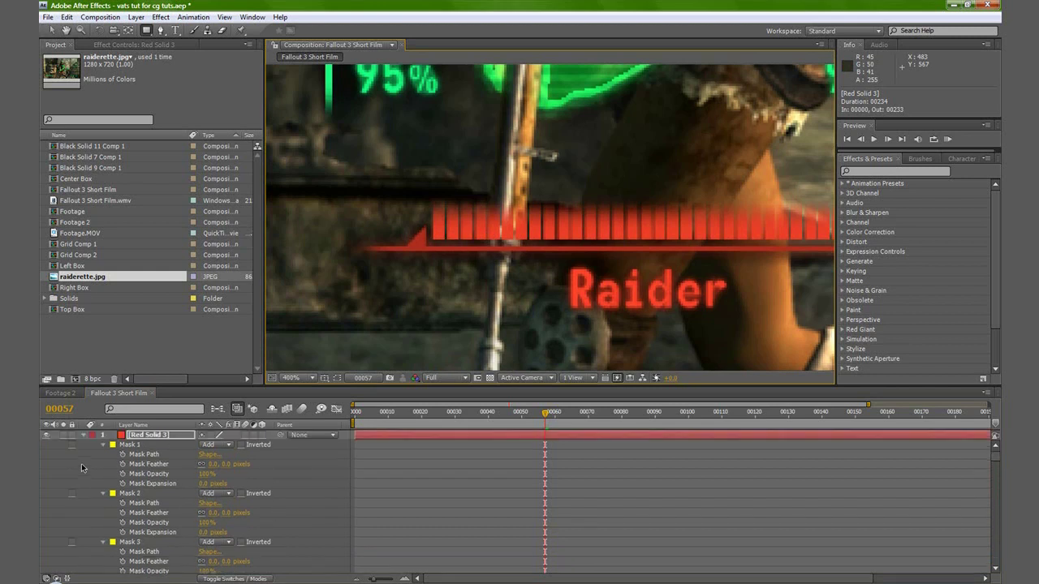
click(83, 437)
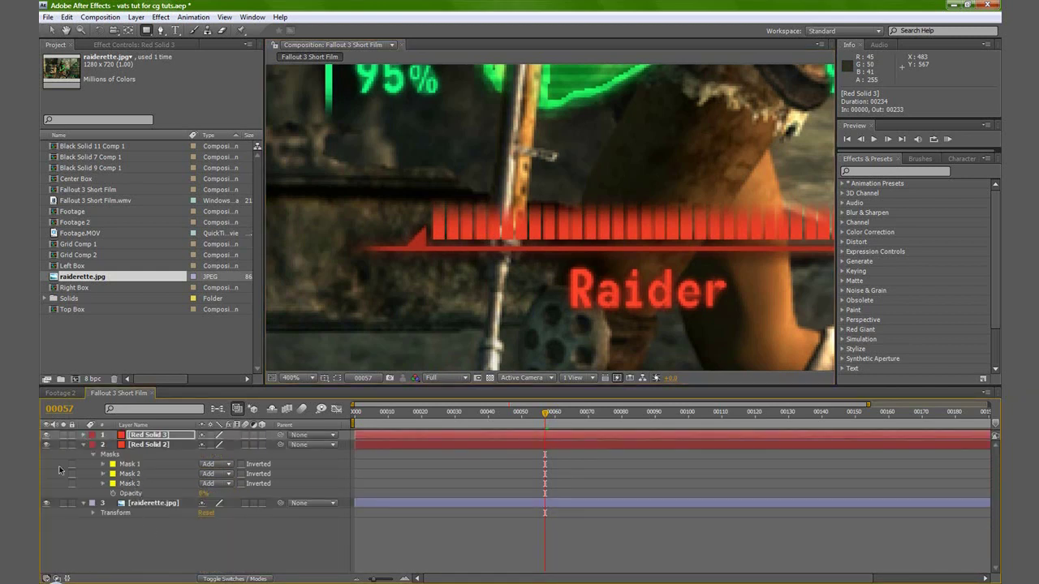
- Show the mask outlines and draw a rectangular mask over each end of the red line on Red Solid 2
click(138, 444)
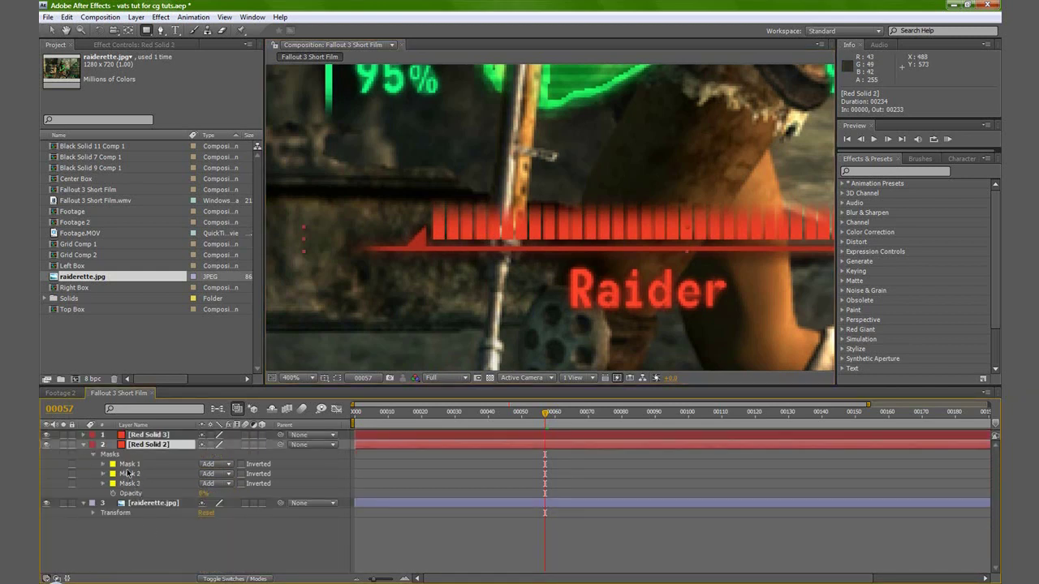
click(339, 379)
drag(409, 289, 489, 292)
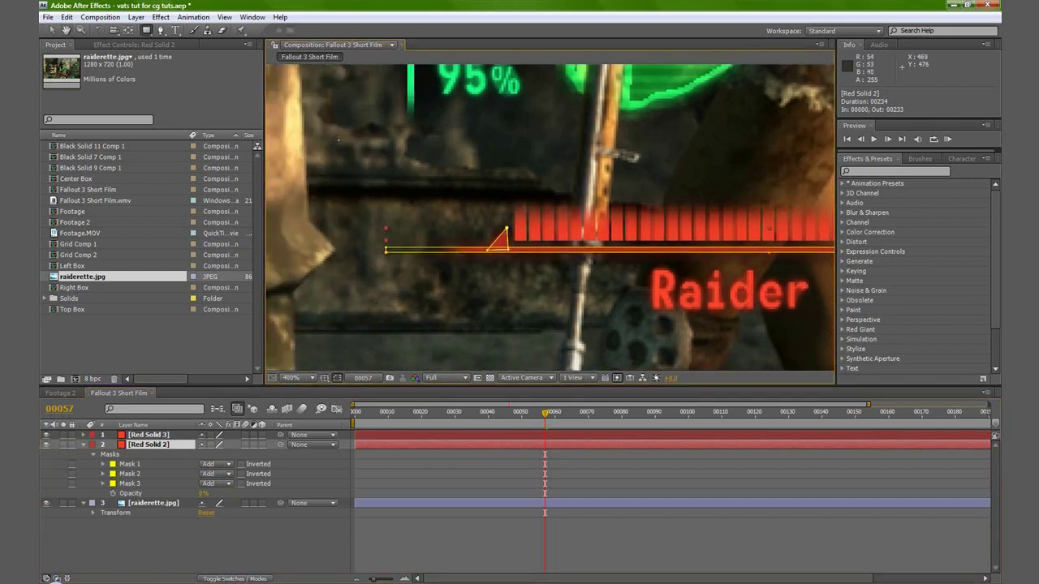
drag(336, 123, 89, 308)
drag(772, 145, 639, 324)
drag(754, 235, 507, 226)
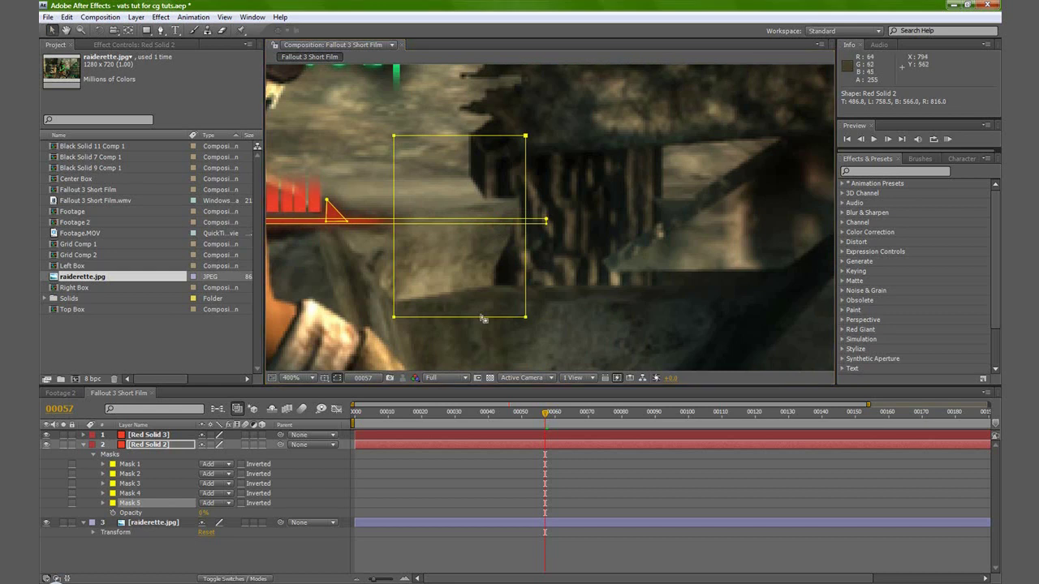
- Extend the two rectangular end masks outward so they reach past the ends of the red line
drag(537, 338, 695, 137)
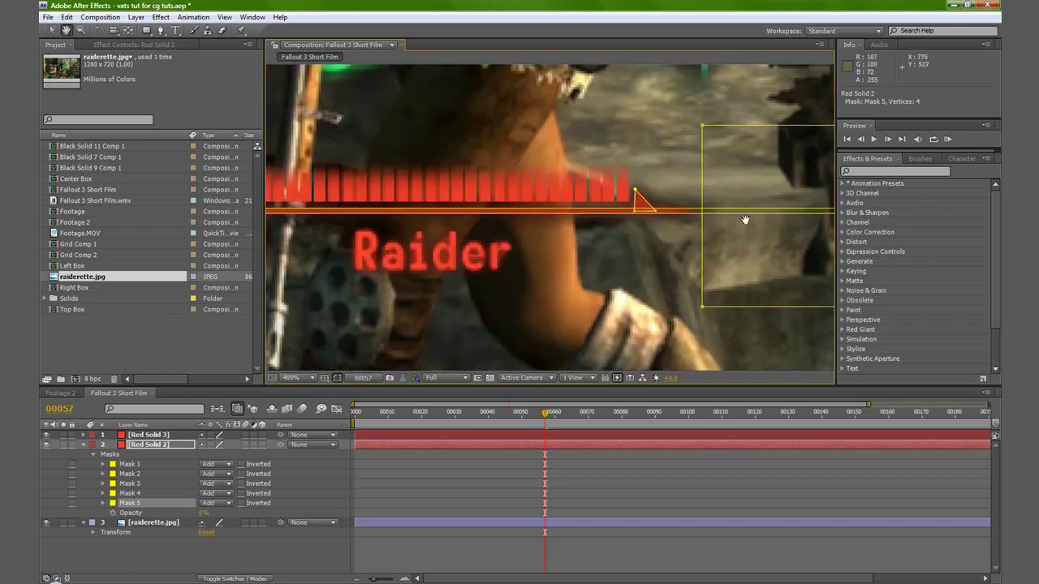
click(456, 294)
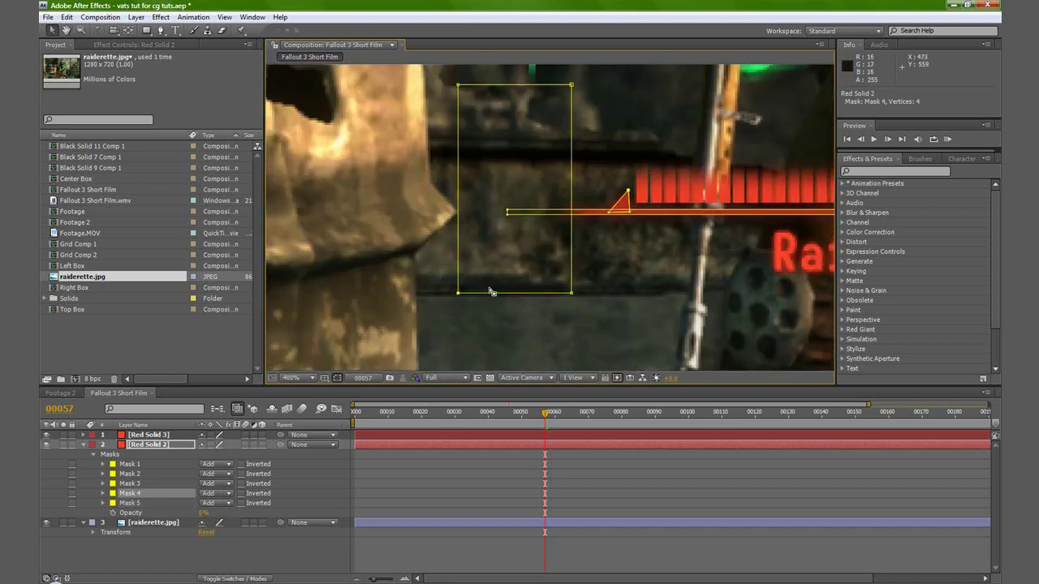
drag(458, 86, 354, 87)
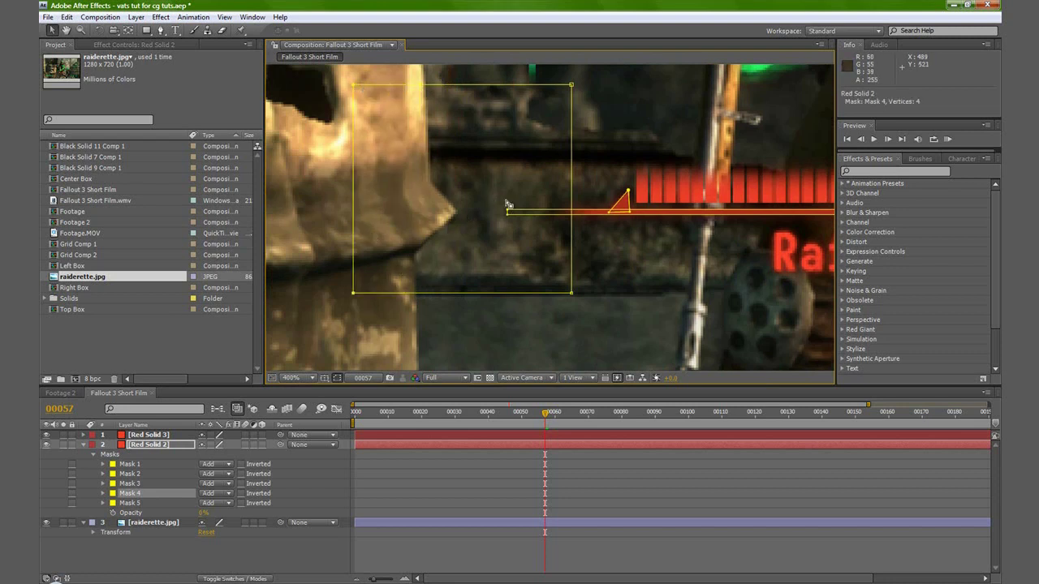
- Set Mask 4 and Mask 5 of Red Solid 2 to Subtract
click(140, 445)
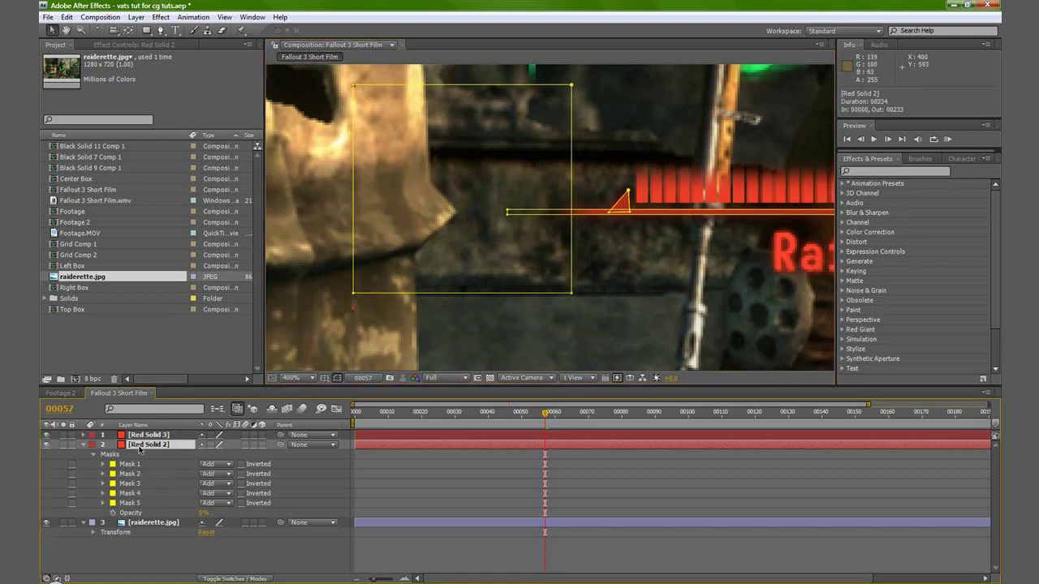
click(223, 493)
click(231, 504)
click(230, 504)
click(219, 516)
- Raise the opacity of Red Solid 2 to 100% and hide its mask outlines
key(t)
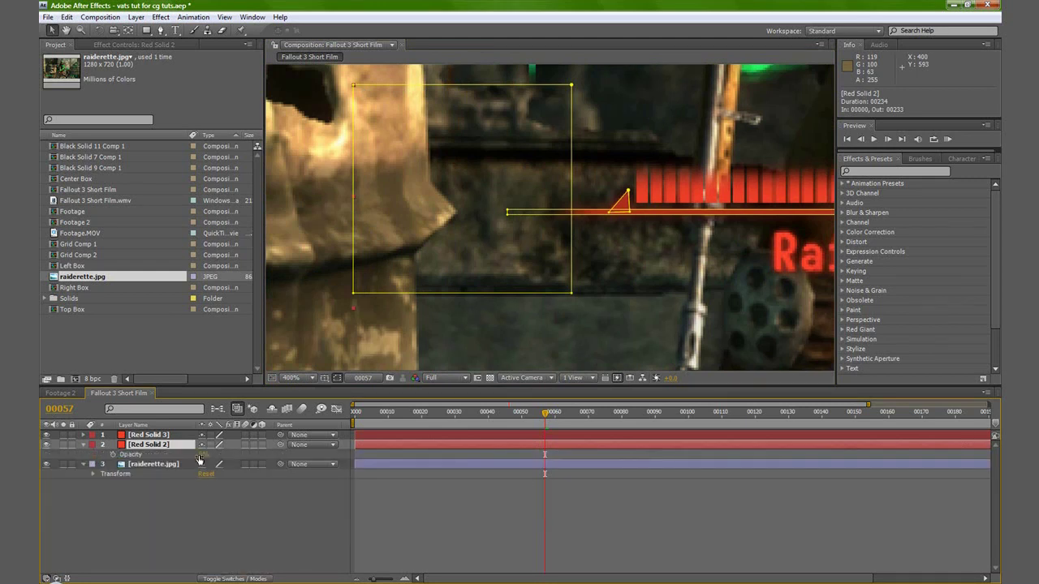
click(113, 455)
click(337, 379)
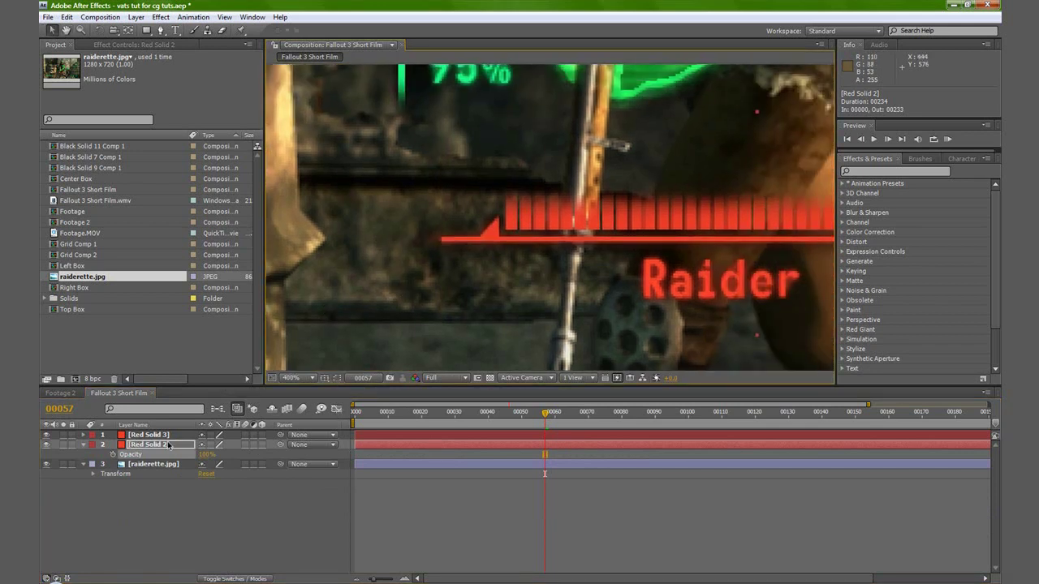
- Feather Mask 4 and Mask 5 of Red Solid 2 by 32 pixels to fade both ends of the line
click(164, 444)
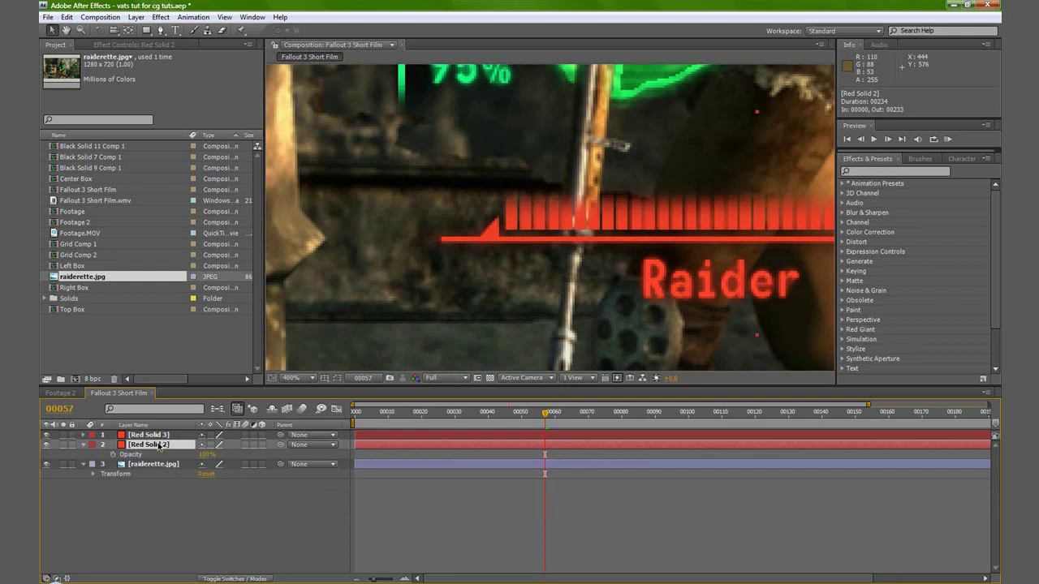
key(f)
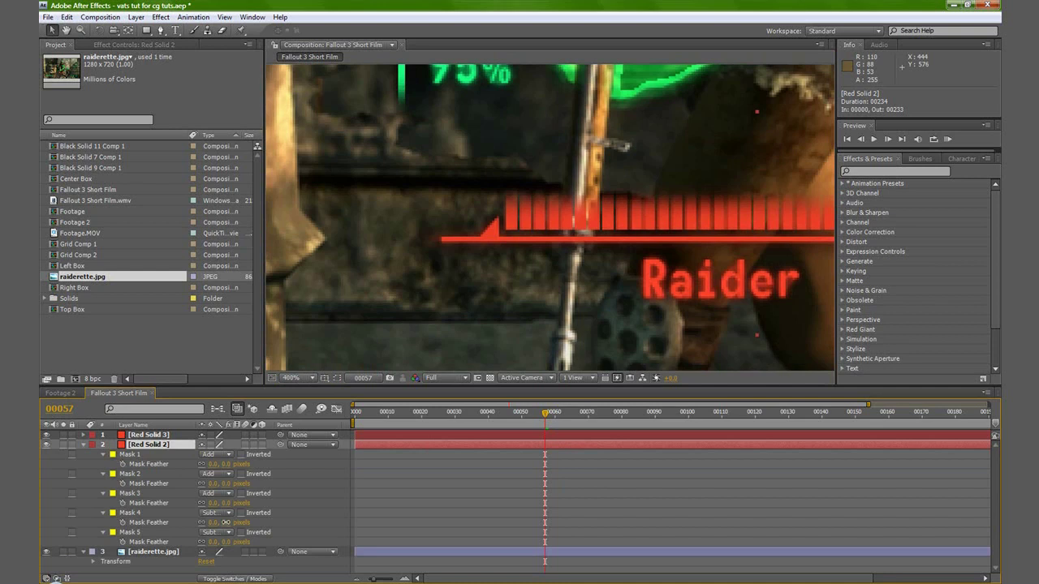
drag(225, 522, 233, 523)
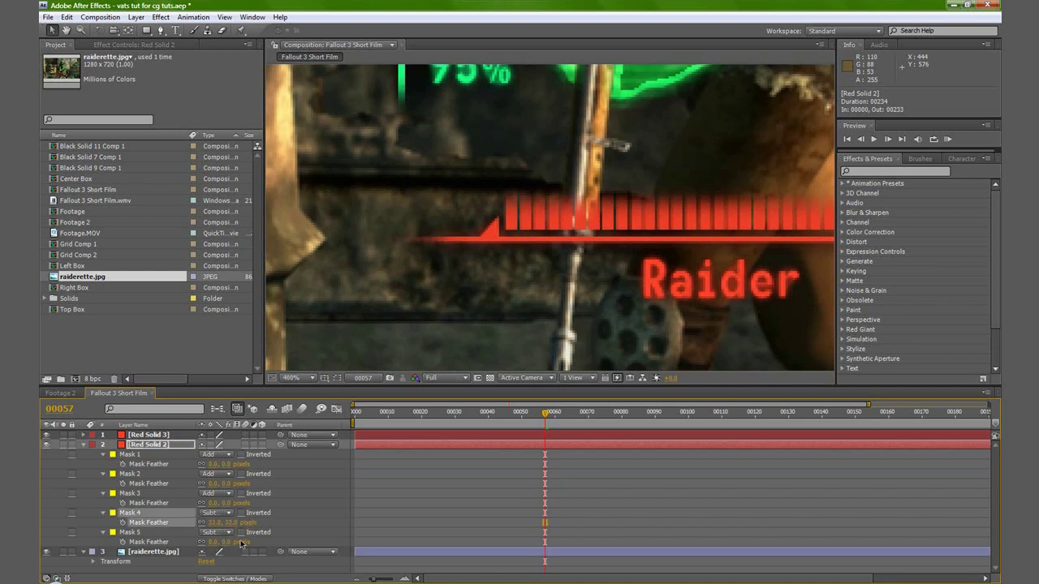
click(228, 542)
key(Return)
drag(820, 240, 599, 236)
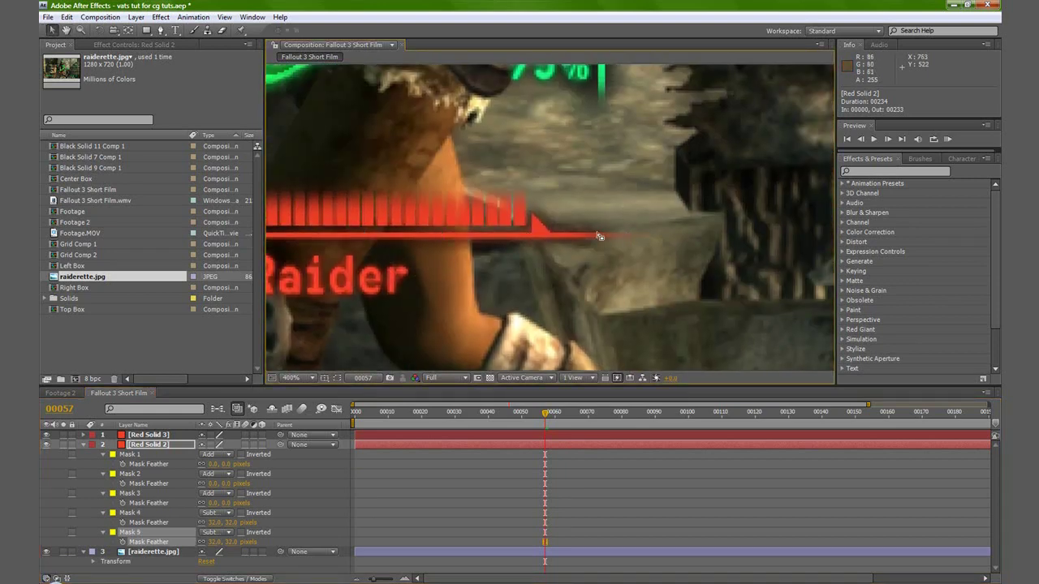
- Add a text layer reading "Pwnisher" near the reference image's Raider label
scroll(599, 236, down, 2)
drag(454, 244, 549, 255)
scroll(573, 245, up, 2)
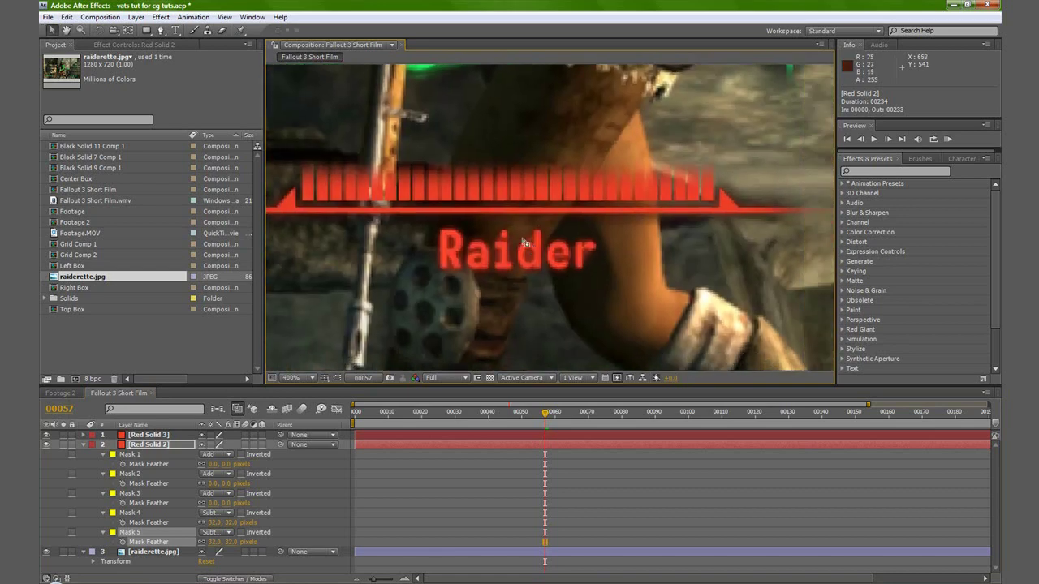
click(175, 31)
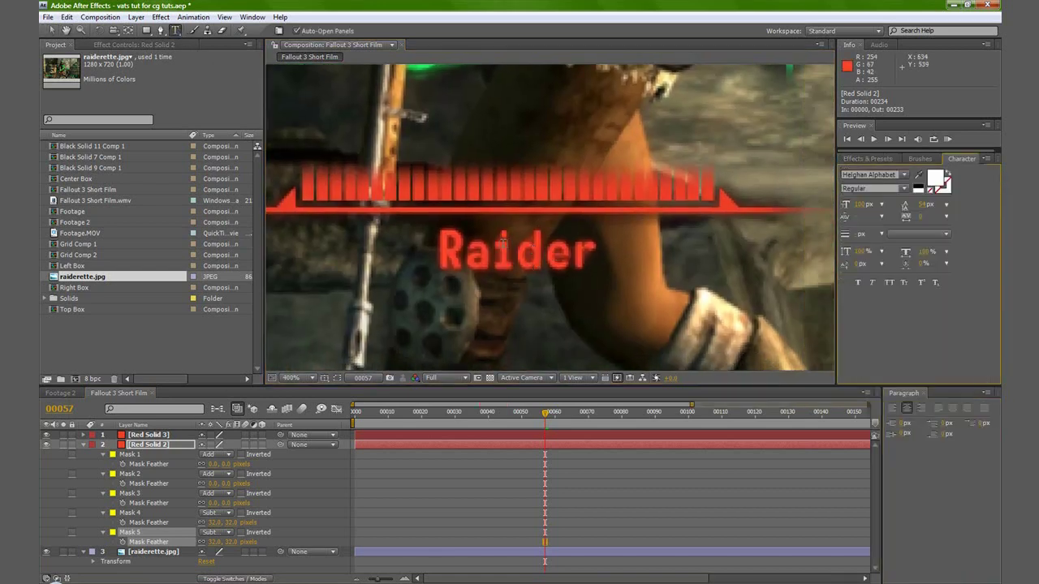
click(600, 220)
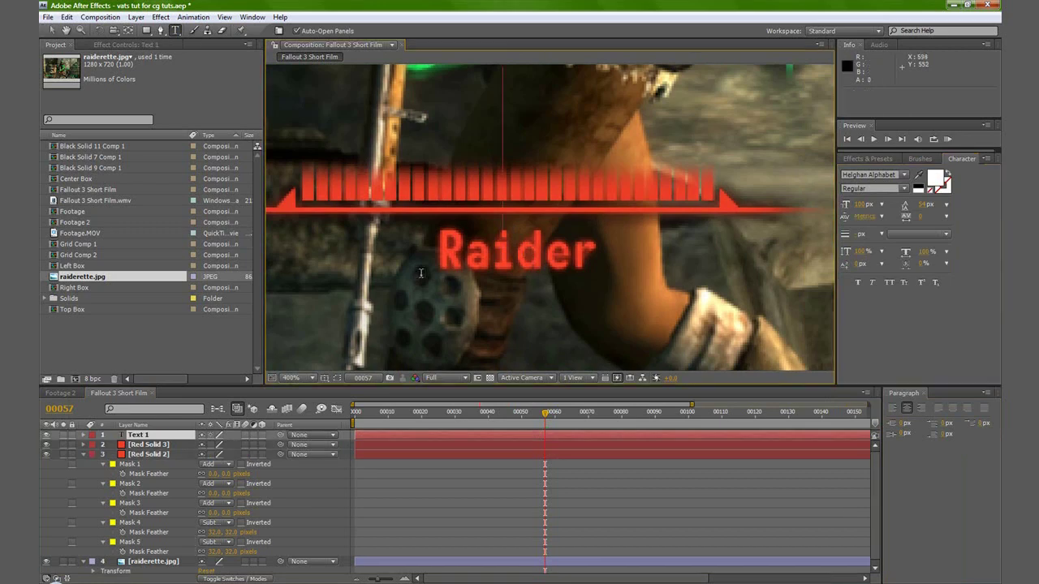
text(Raider)
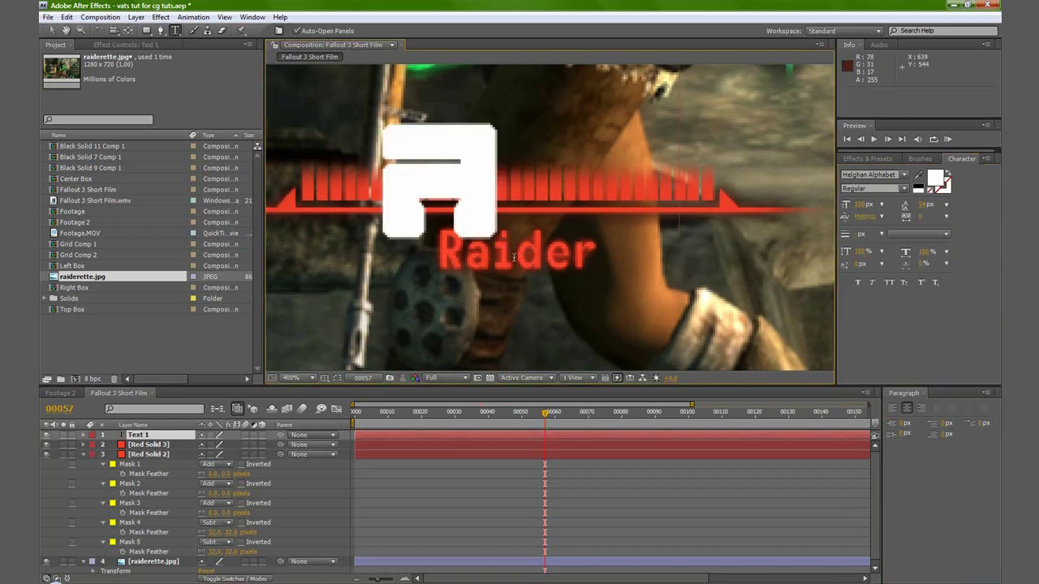
- Change the font of the whole Pwnisher text to Monofonto
scroll(514, 258, down, 4)
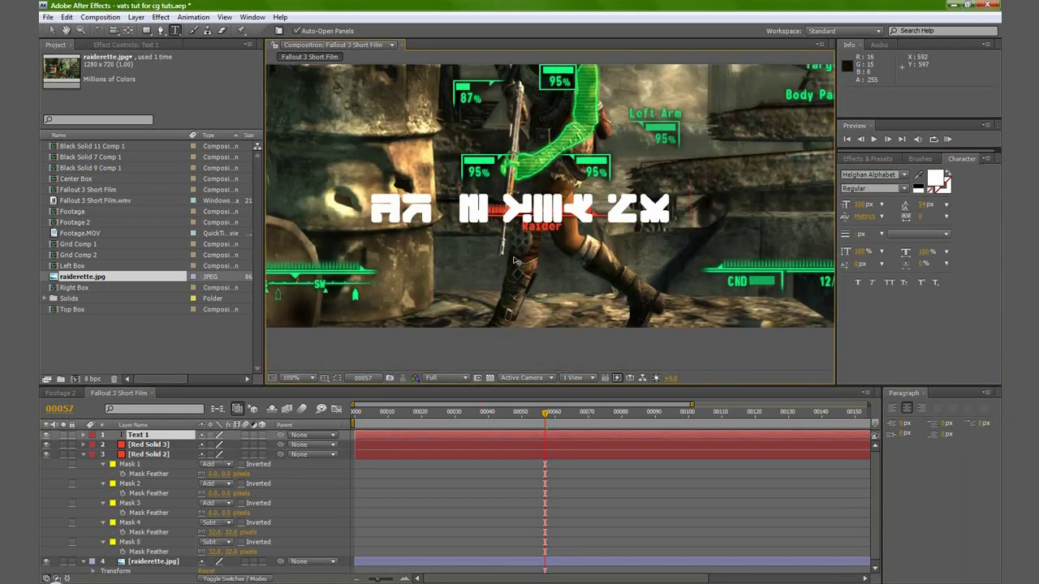
drag(665, 210, 370, 209)
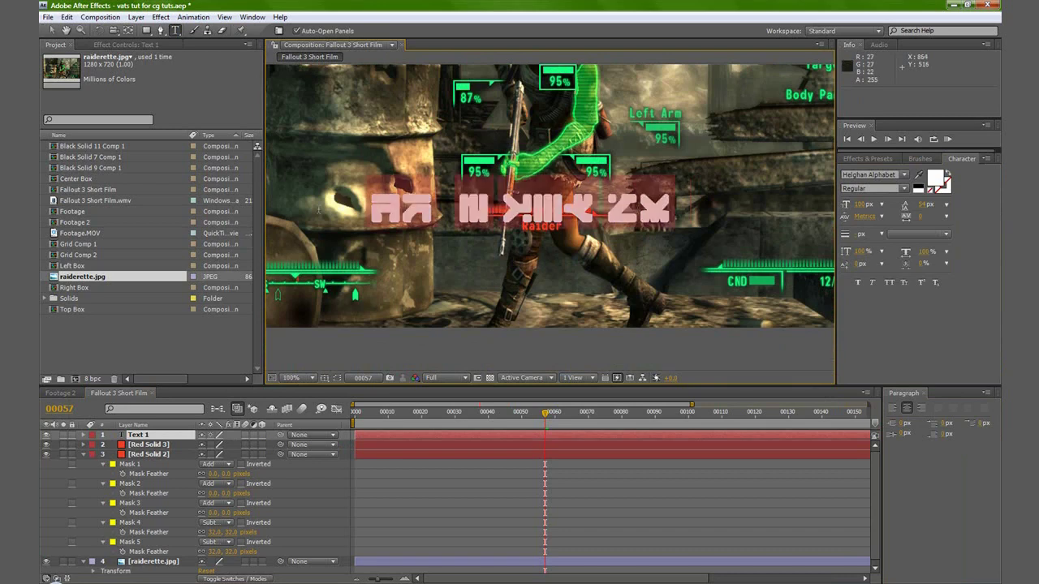
click(875, 175)
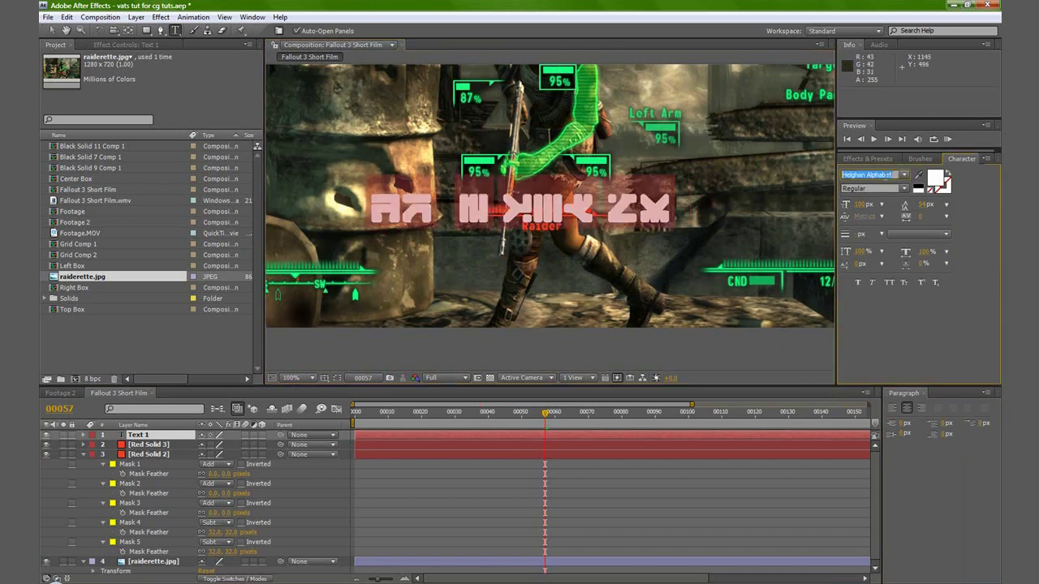
text(Monof)
key(Return)
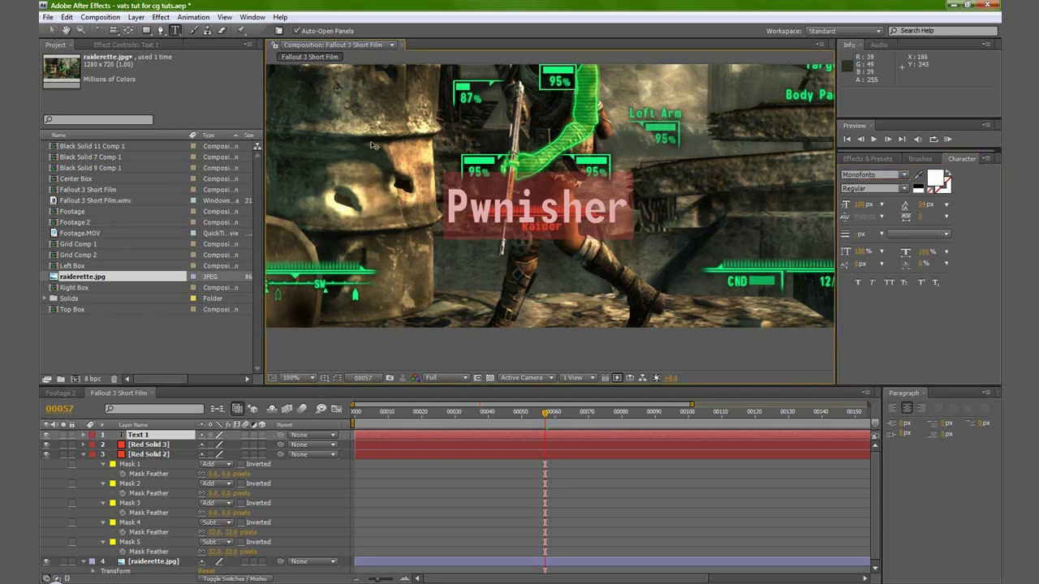
- Scale the Pwnisher text layer to 27% and move it over the Raider label below the red line
click(50, 30)
click(149, 439)
key(s)
drag(218, 445, 176, 436)
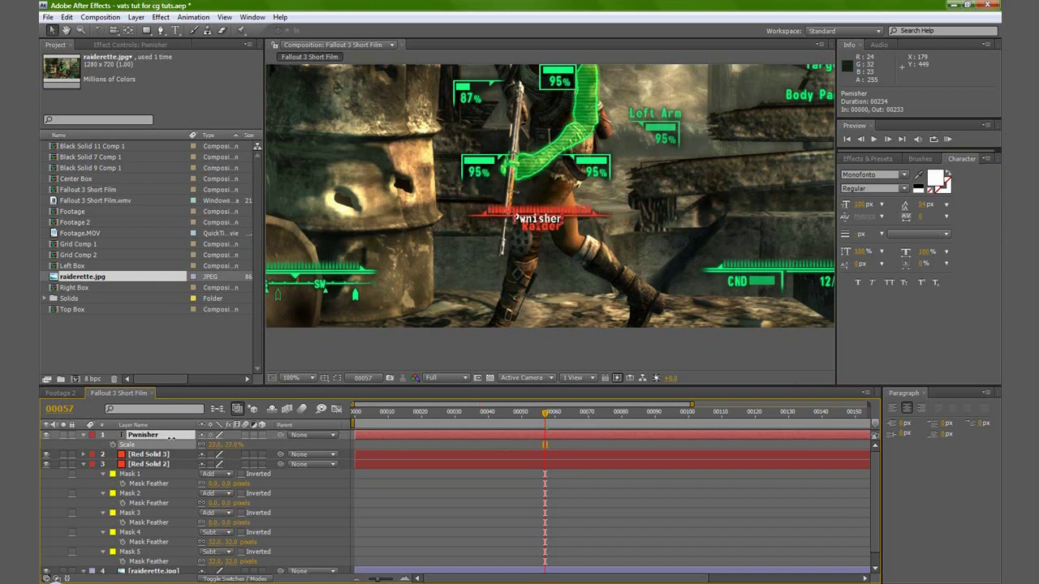
key(period)
drag(529, 246, 542, 261)
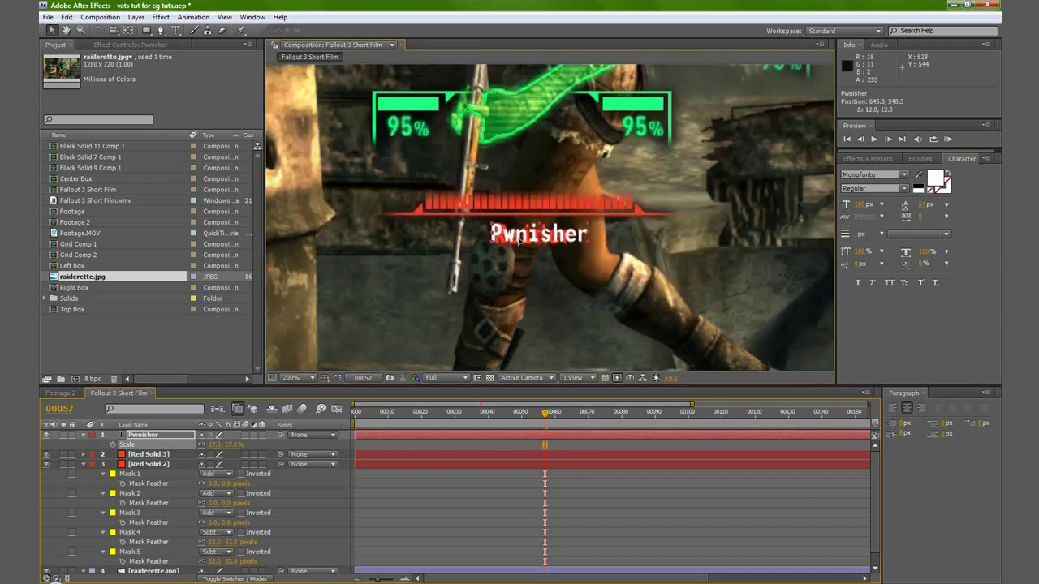
- Recolor the Pwnisher text with the red sampled from the health bar
click(175, 30)
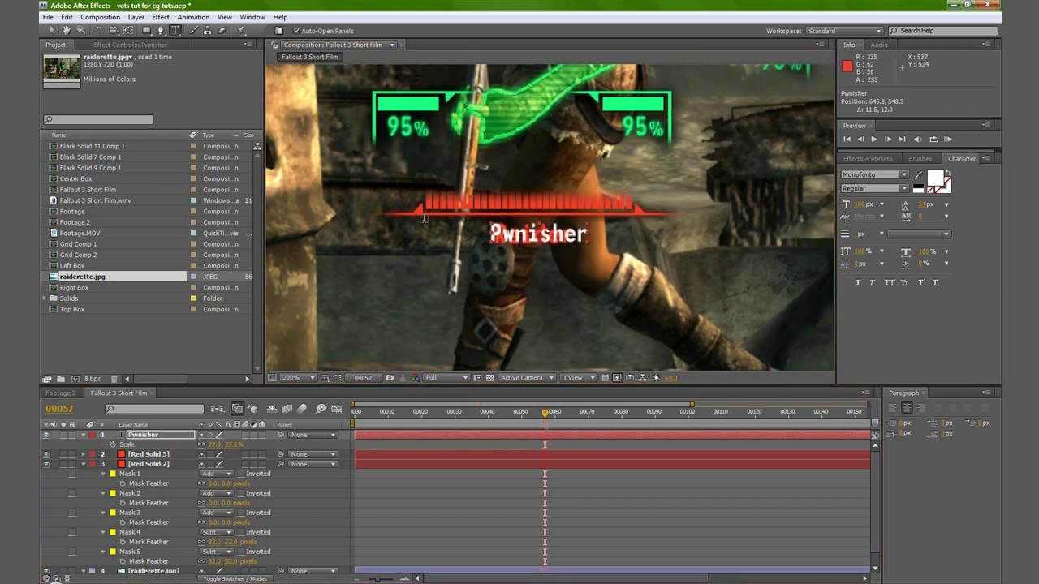
drag(488, 233, 618, 237)
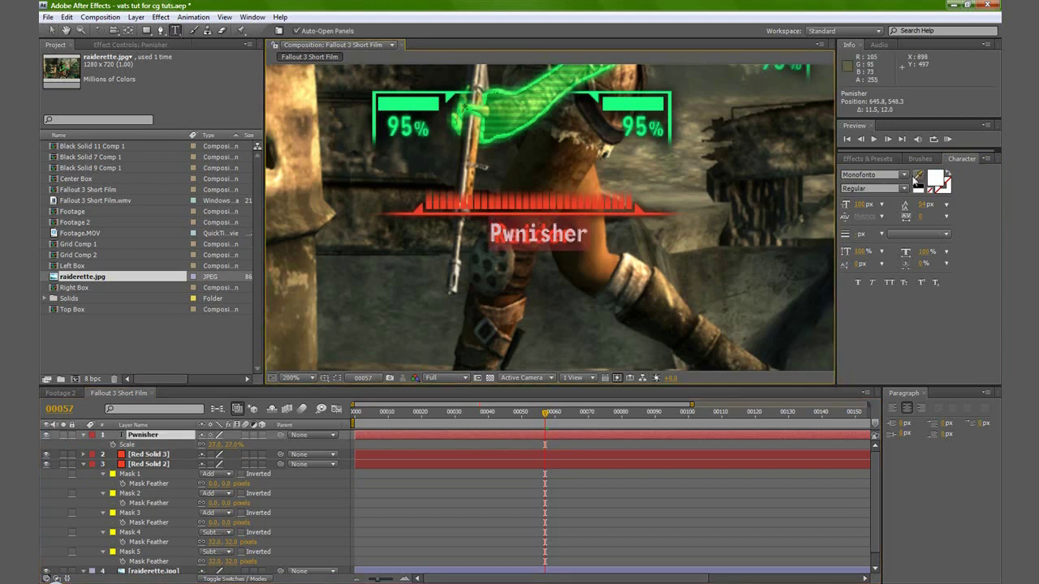
click(919, 176)
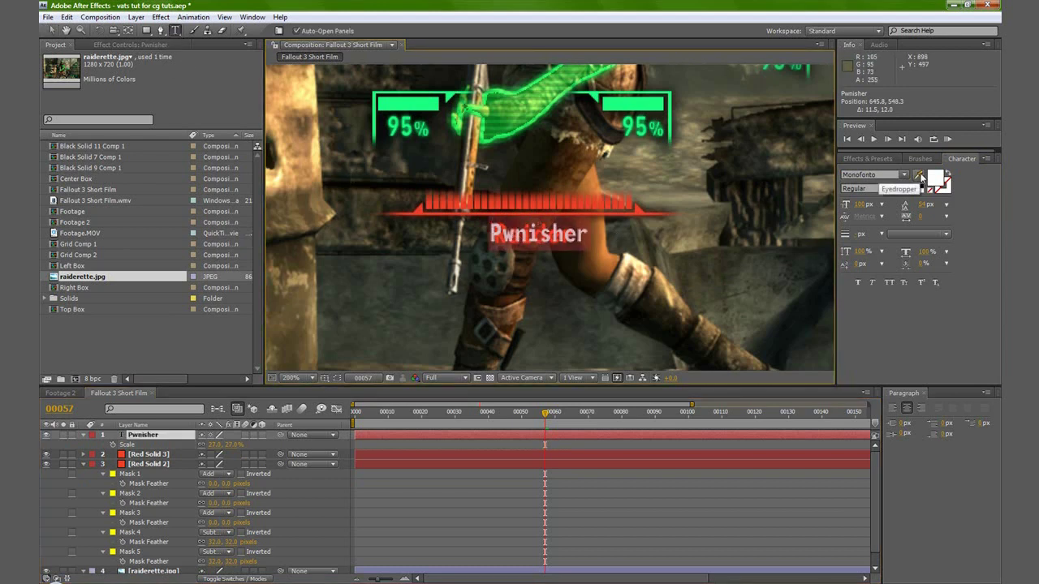
click(639, 212)
text(Raider)
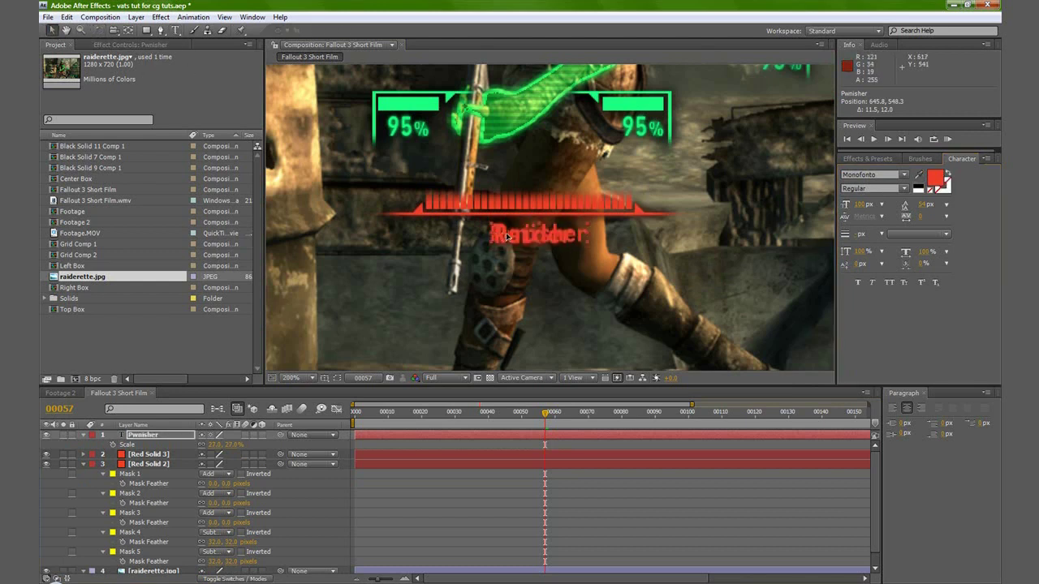
- Pre-compose the Pwnisher, Red Solid 3 and Red Solid 2 layers into a composition named "Health"
click(84, 436)
click(84, 455)
click(135, 464)
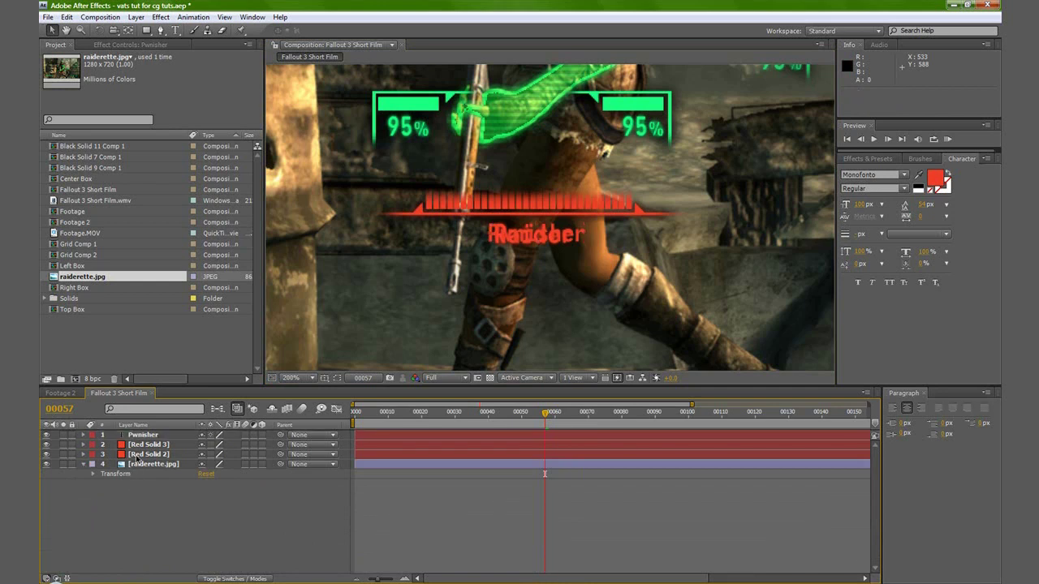
click(138, 455)
shift+click(138, 437)
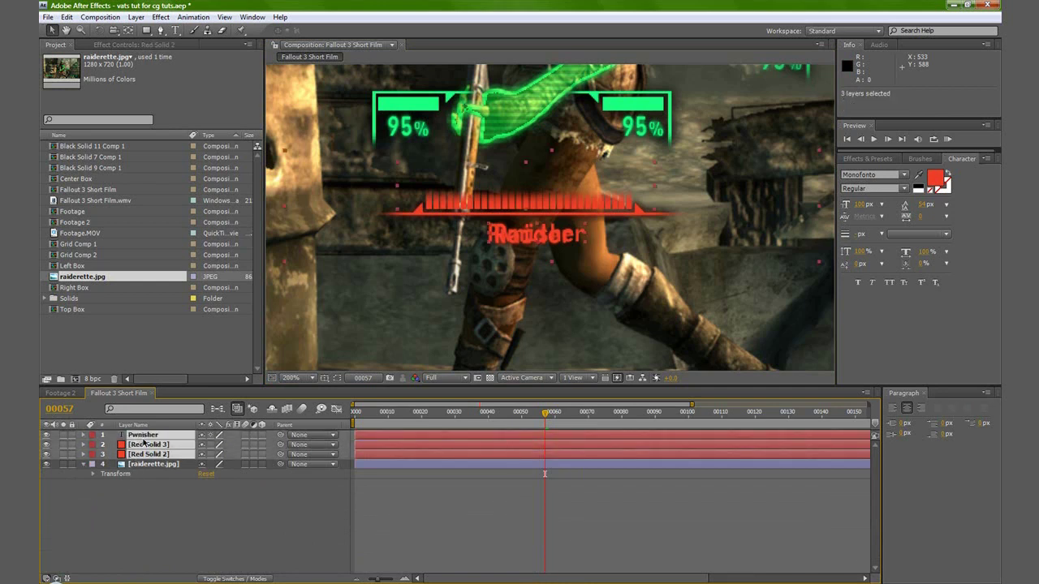
key(ctrl+shift+c)
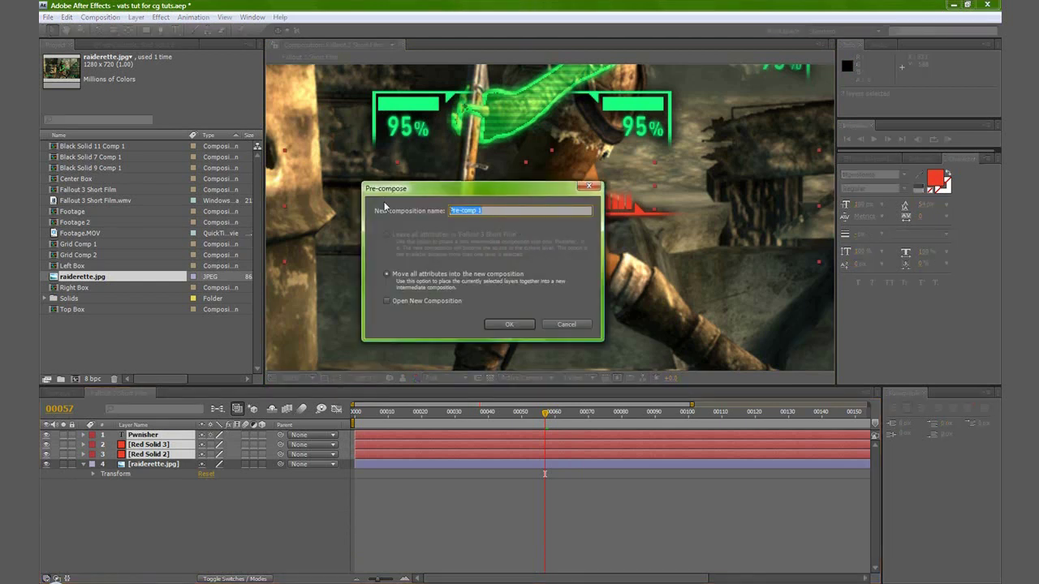
text(Health)
key(Return)
- Add the Health composition as the top layer of Footage 2 and scale it to 75%
click(61, 395)
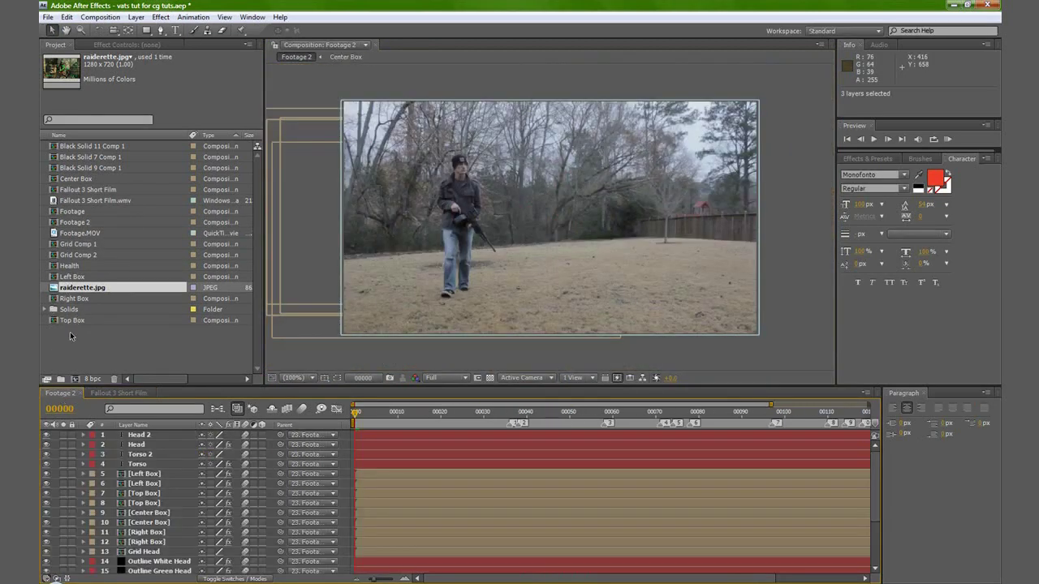
drag(70, 268, 162, 431)
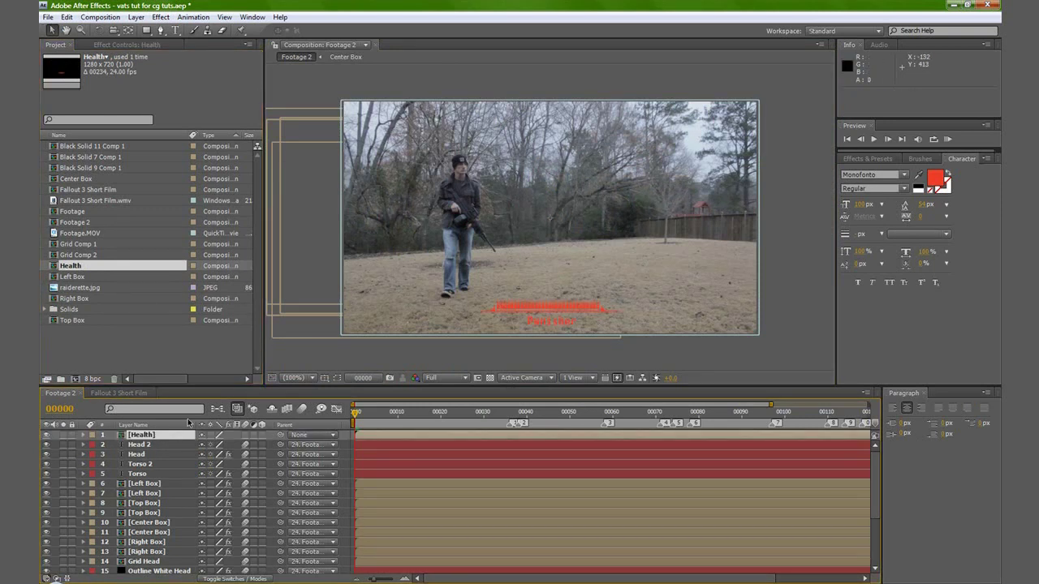
key(s)
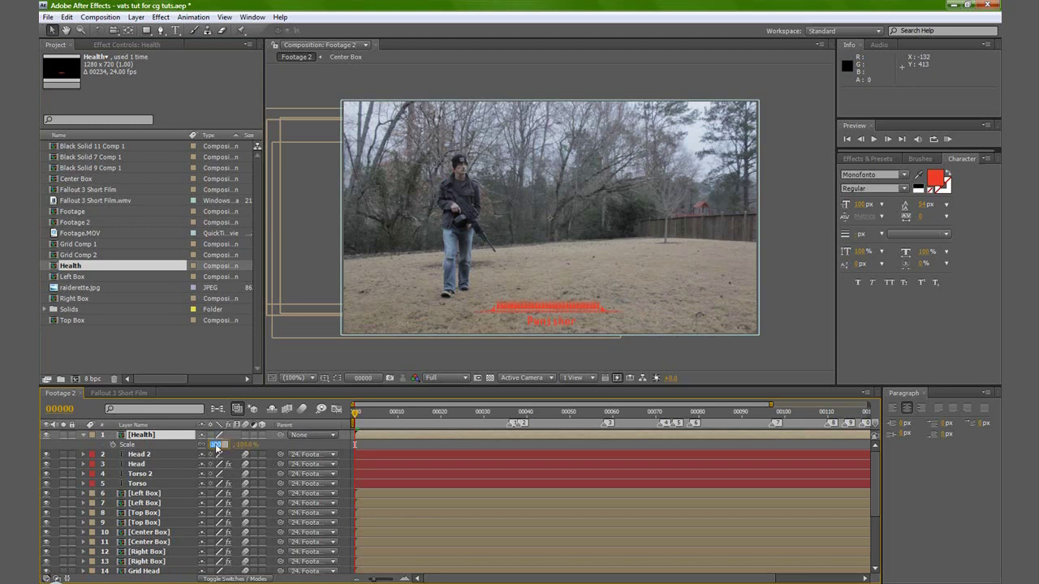
drag(216, 449, 195, 450)
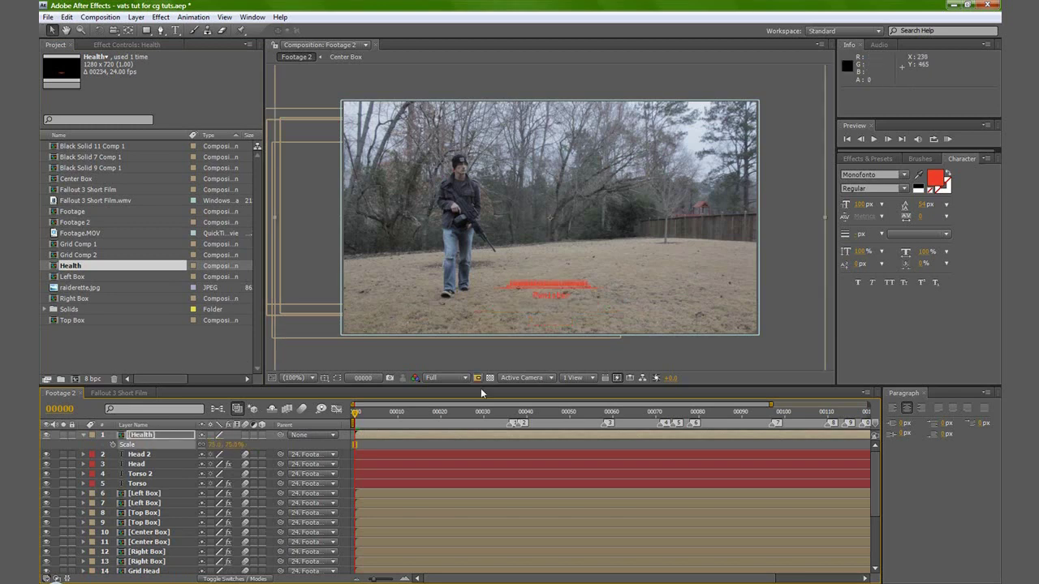
- At frame 63, position the Health layer beside the gunman's waist, at about 360, 199
drag(581, 416, 626, 421)
scroll(572, 305, up, 1)
scroll(572, 304, down, 3)
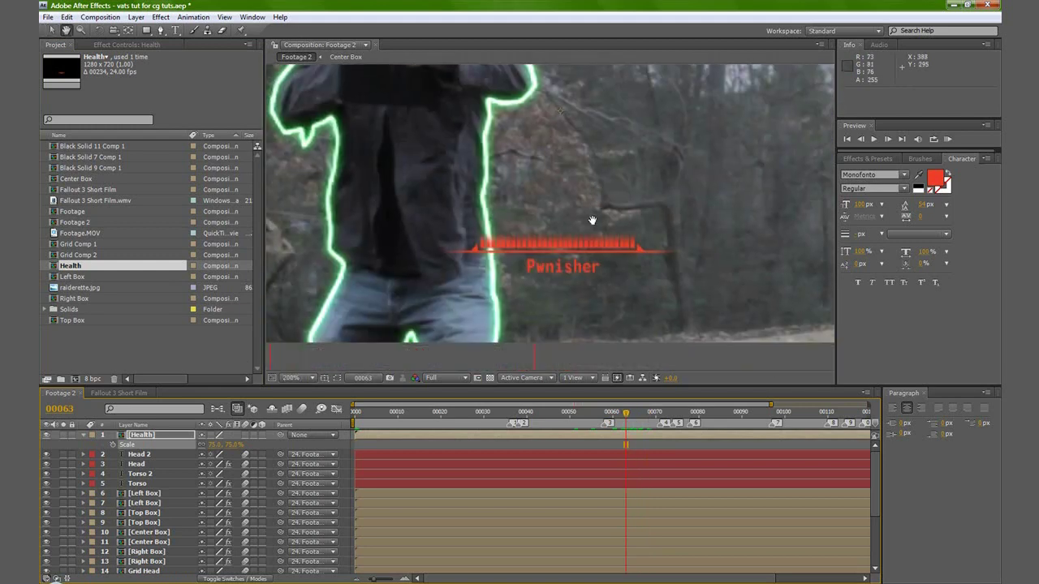
drag(558, 242, 557, 237)
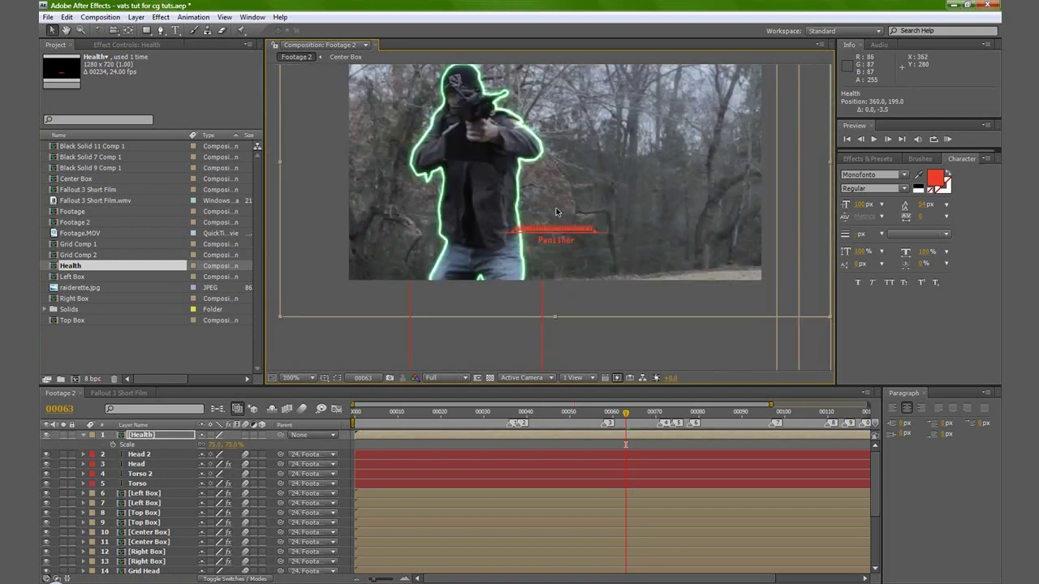
- Duplicate the Health layer in Footage 2
click(142, 439)
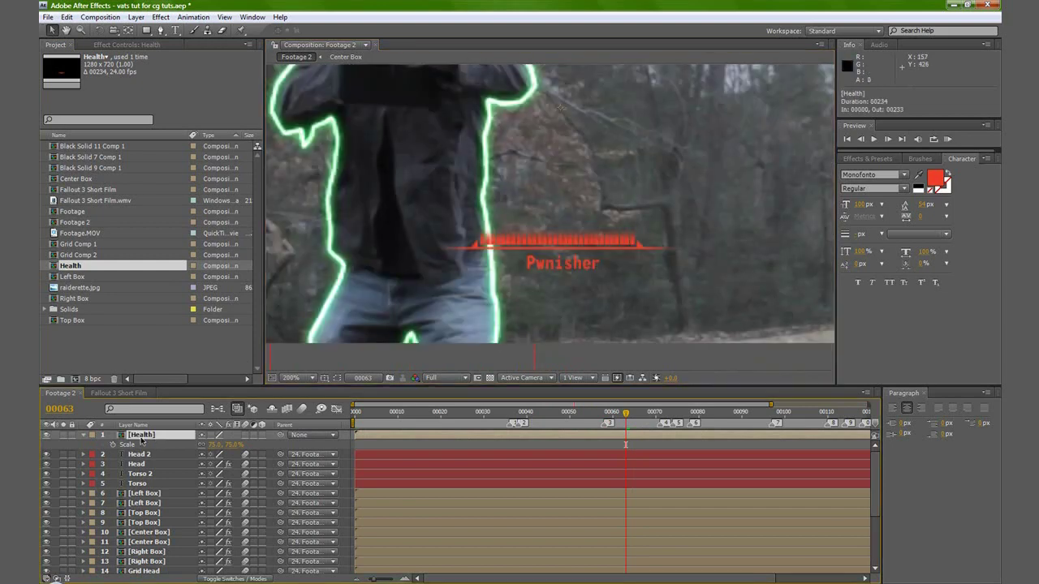
click(83, 434)
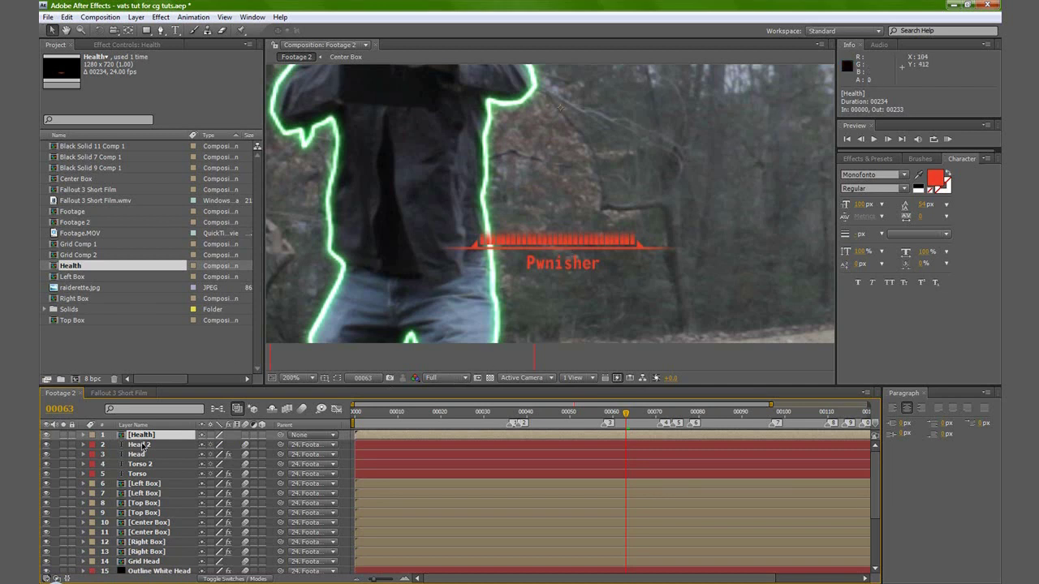
key(ctrl+d)
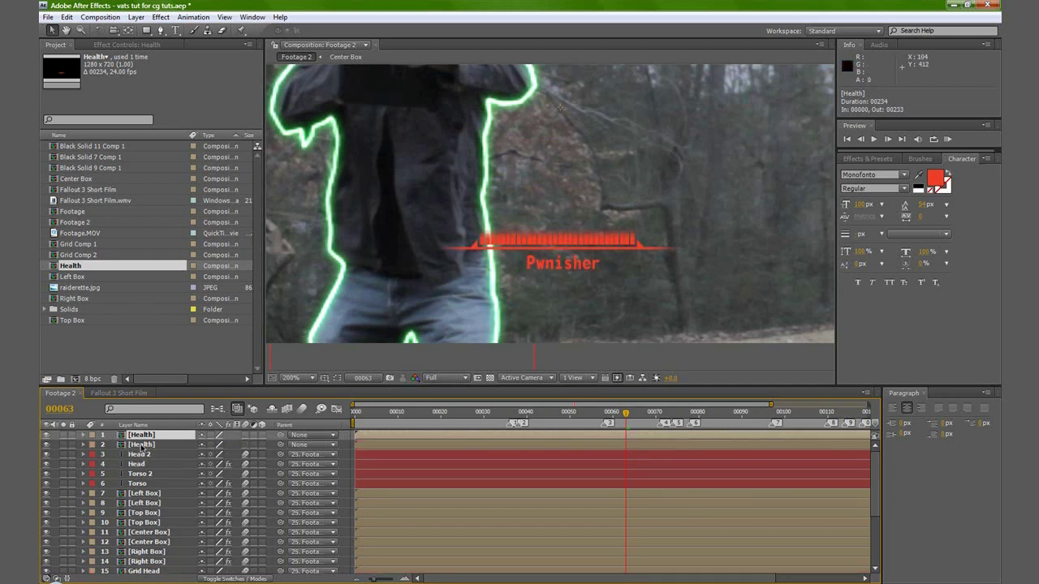
- Apply the Tint effect to the lower Health layer and map white to black
click(141, 445)
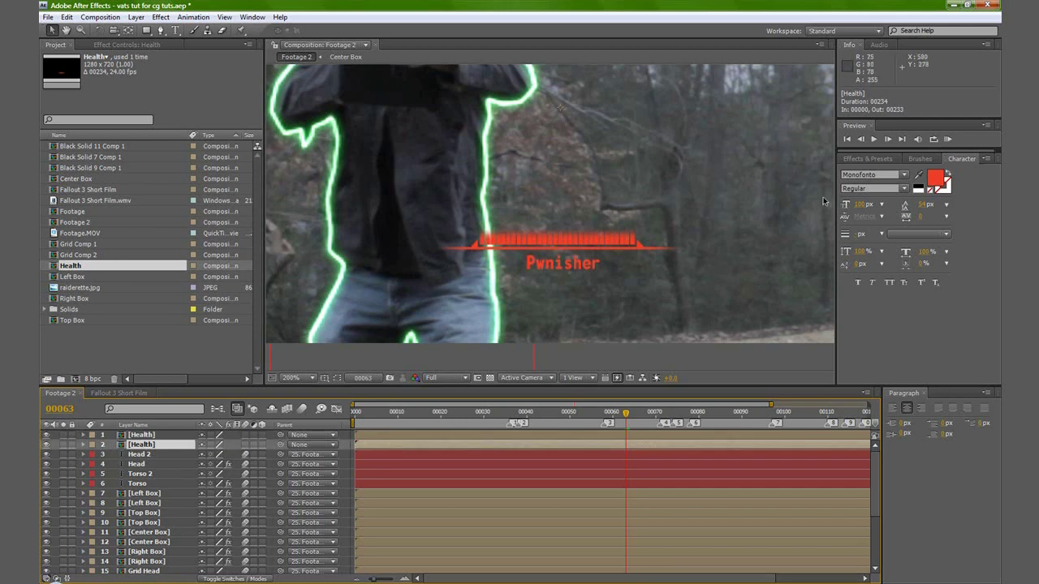
click(864, 163)
text(t)
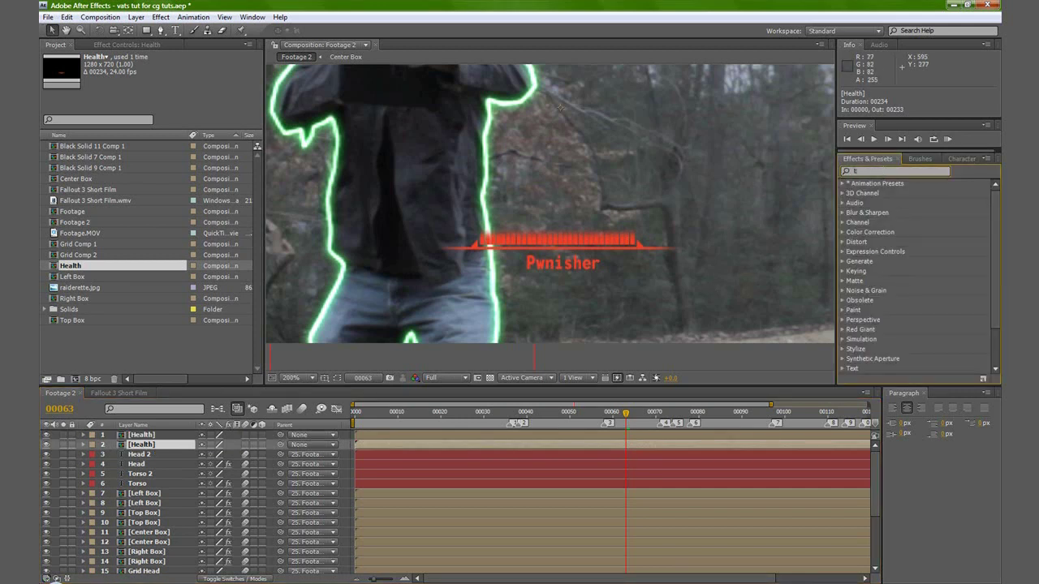
text(int)
mouse_move(872, 245)
mouse_down()
mouse_move(187, 442)
mouse_move(145, 445)
mouse_up()
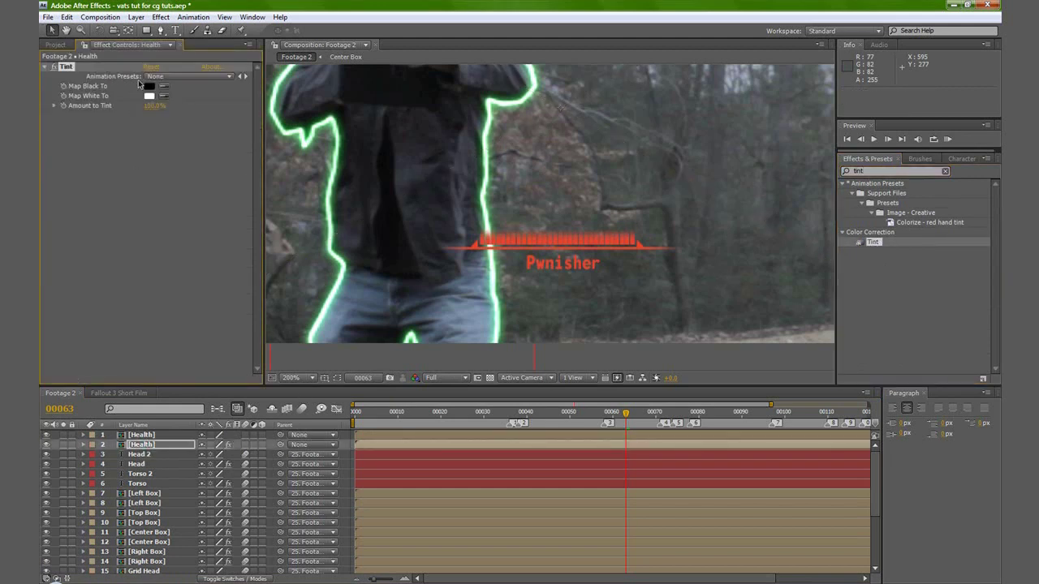
click(149, 96)
drag(770, 288, 712, 391)
click(962, 249)
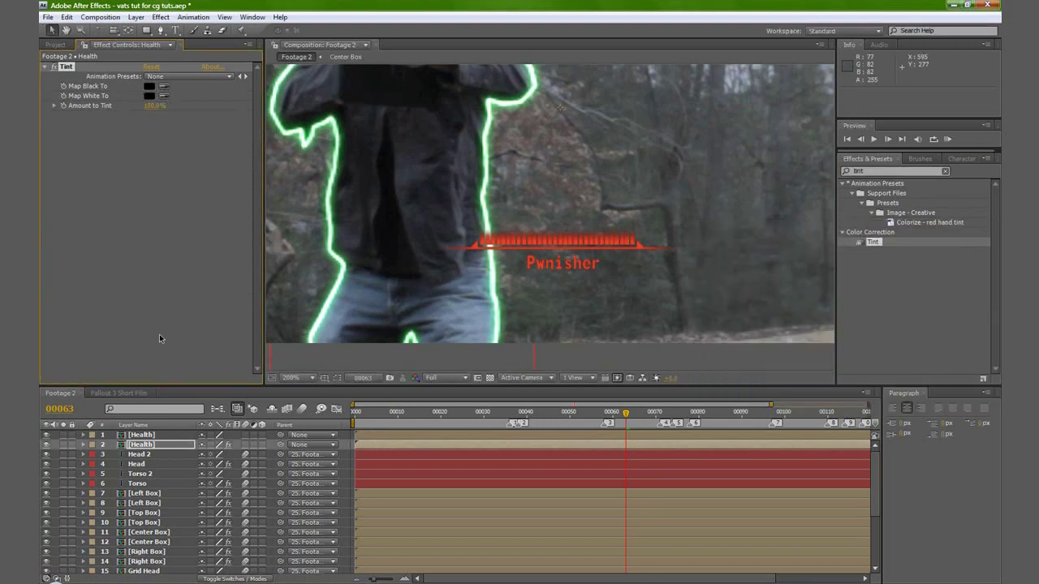
- Apply Fast Blur to the lower Health layer with a blurriness of 10
click(145, 444)
click(864, 171)
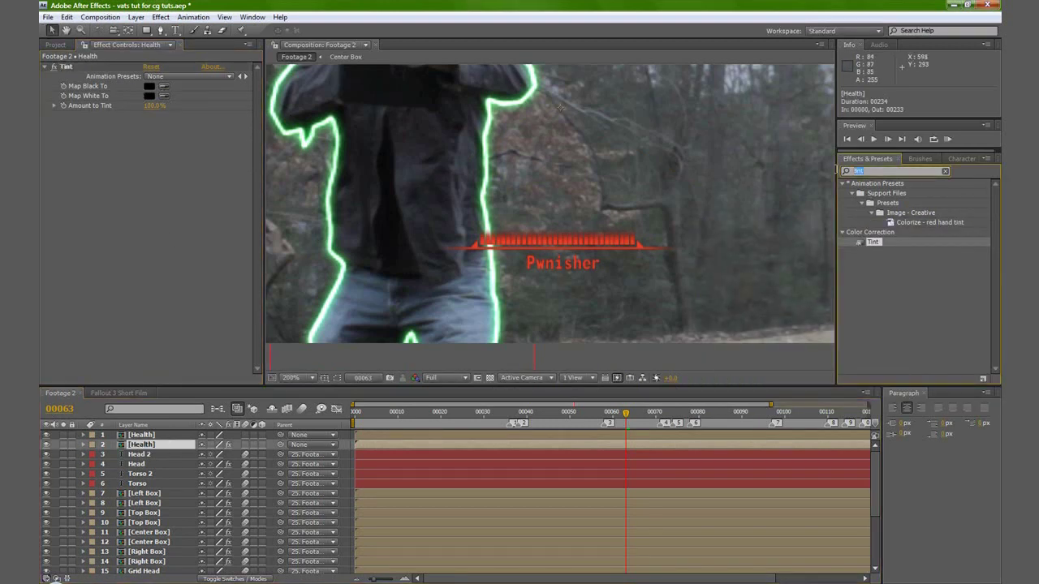
text(fast b)
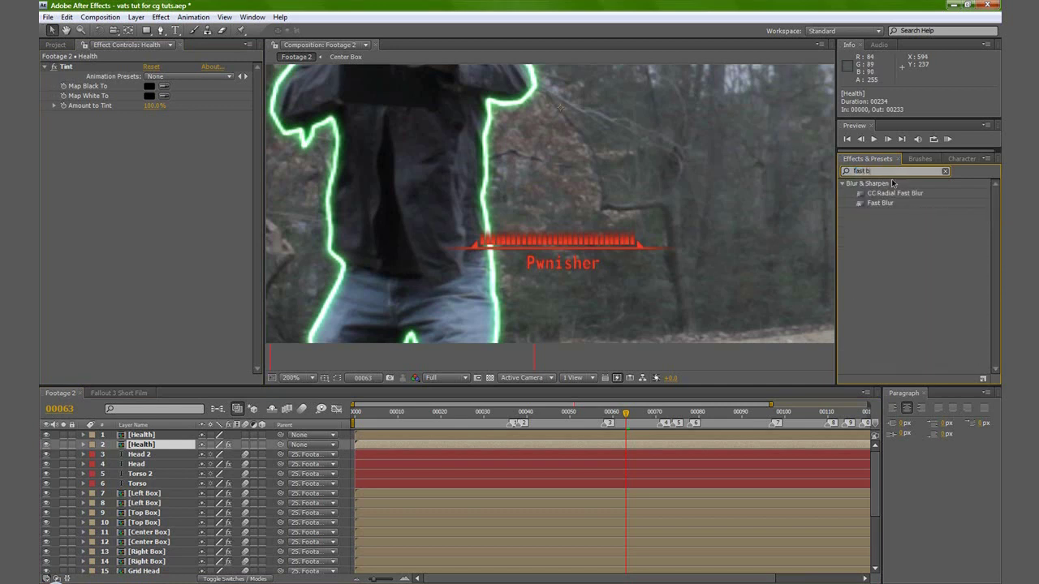
drag(884, 206, 153, 446)
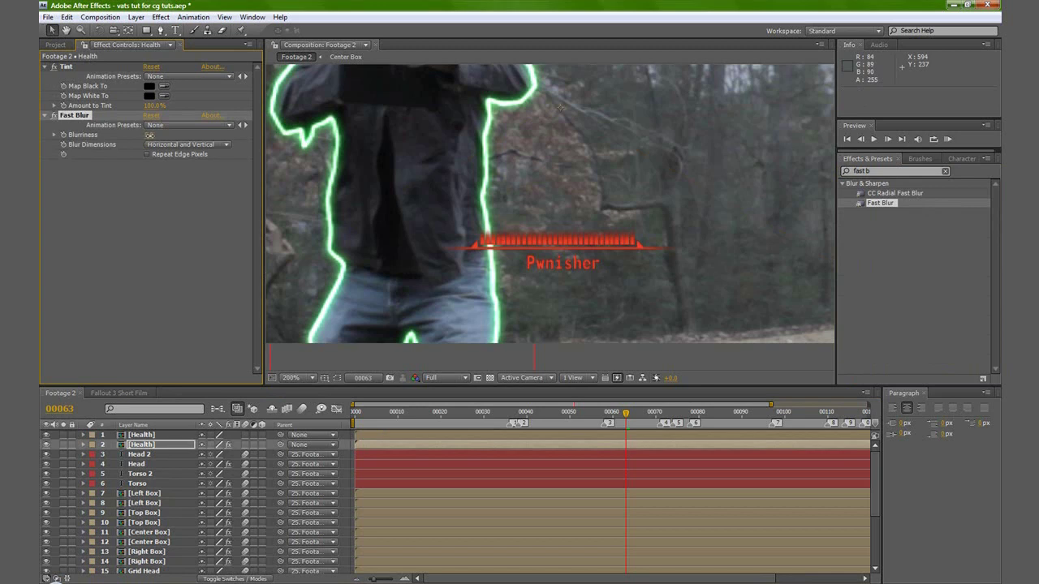
drag(149, 135, 155, 135)
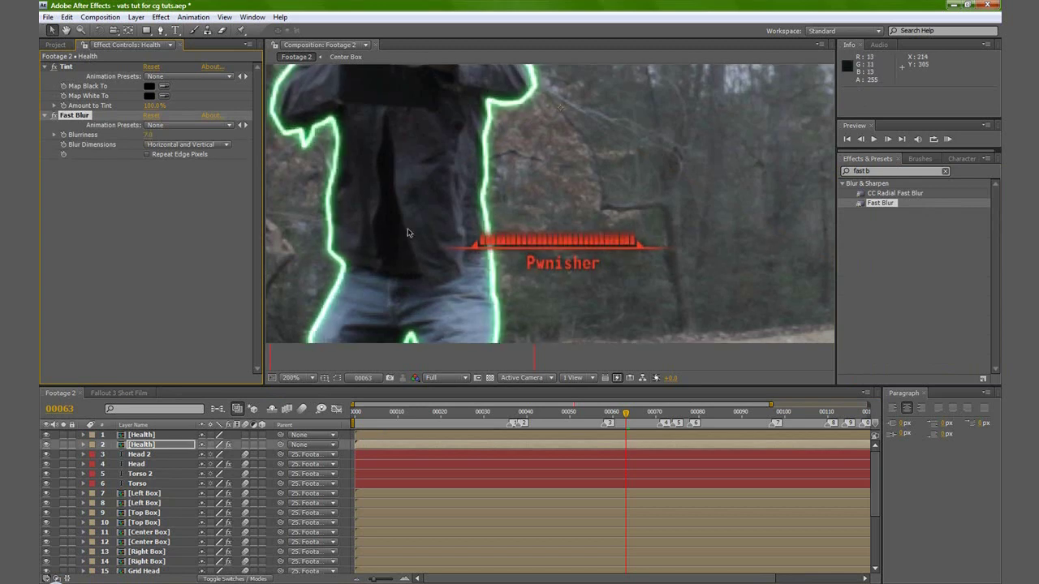
click(149, 135)
text(10)
key(Return)
- Set the lower Health layer's opacity to 60%
key(t)
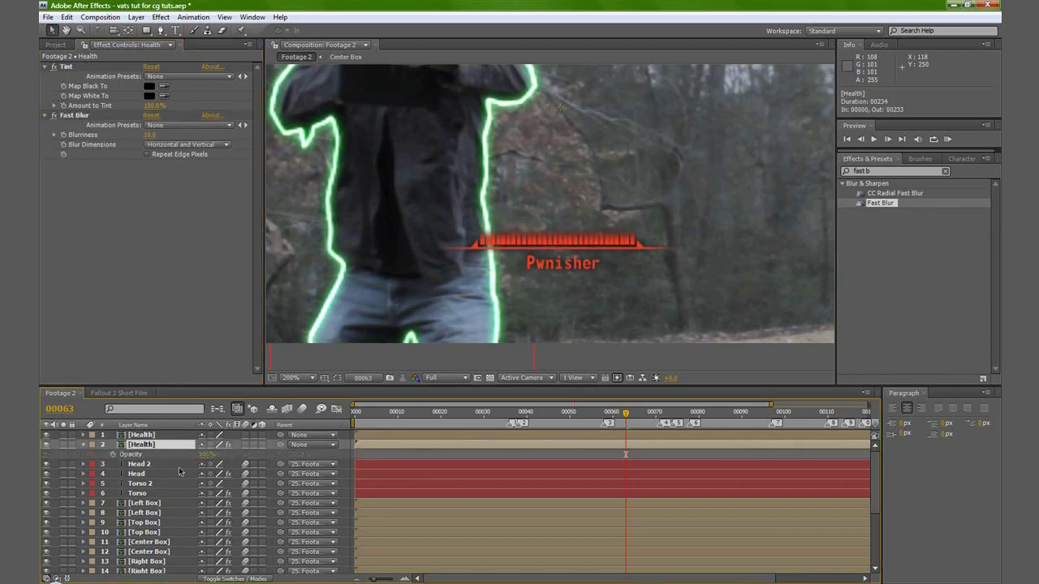
click(207, 454)
text(60)
key(Return)
click(134, 297)
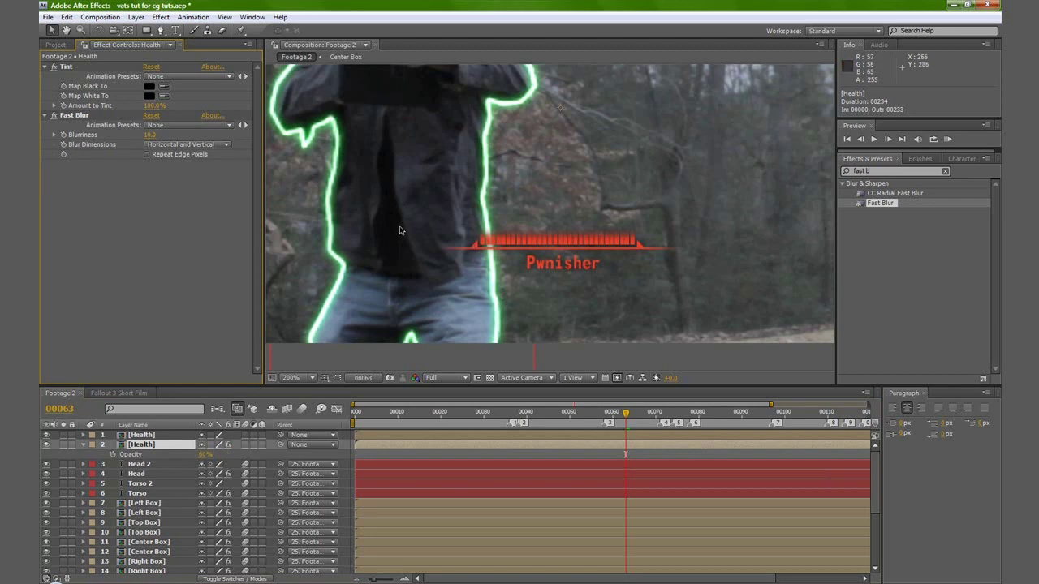
- Hide the Health layer in the Fallout 3 Short Film composition to compare its Raider label with the Footage 2 label
scroll(459, 178, down, 4)
scroll(459, 179, up, 4)
click(121, 393)
click(46, 436)
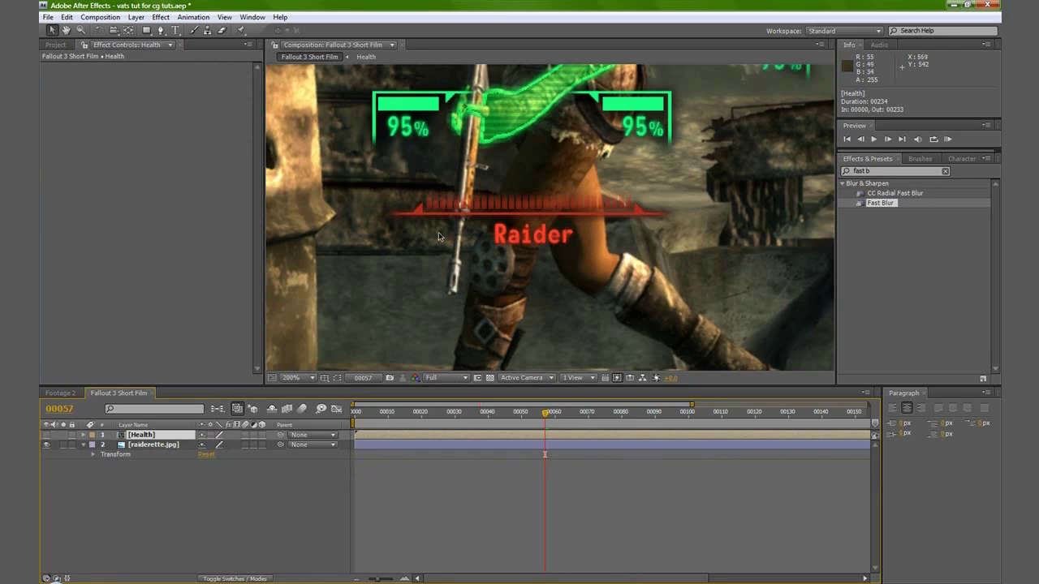
click(58, 393)
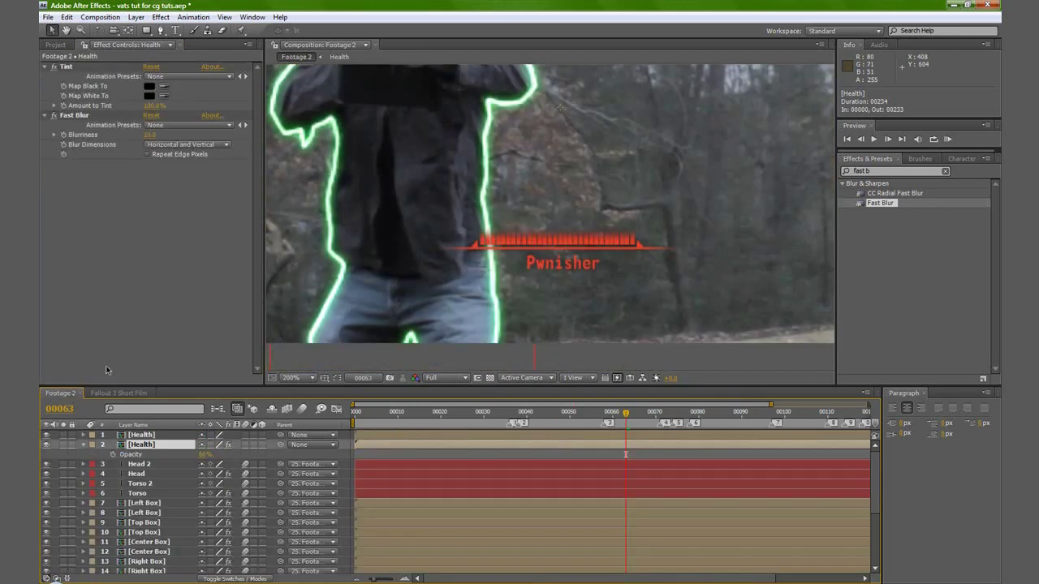
- Add opacity keyframes to both Health layers at frames 38 and 43
drag(625, 417, 520, 415)
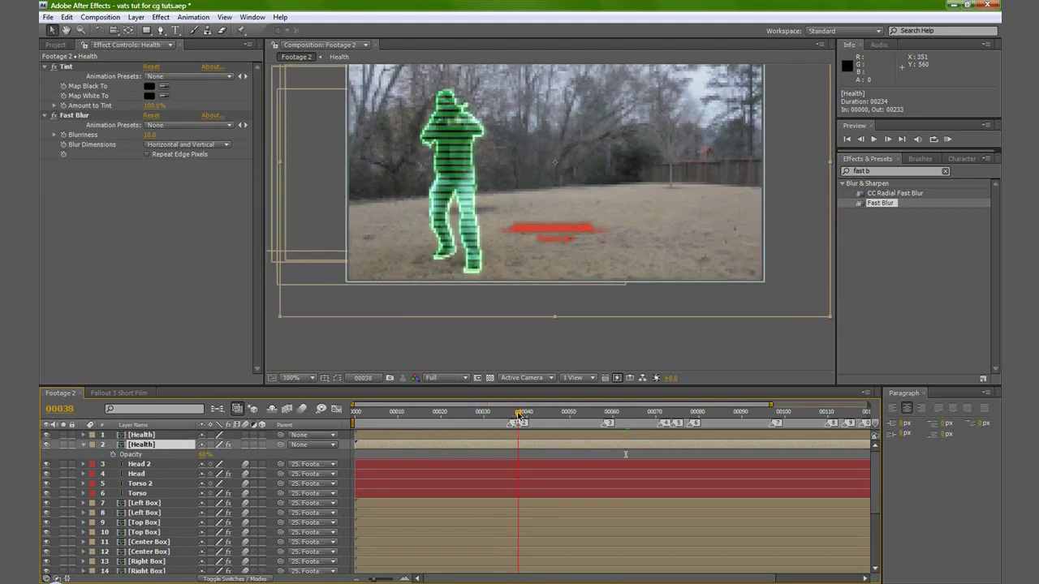
shift+click(141, 436)
key(t)
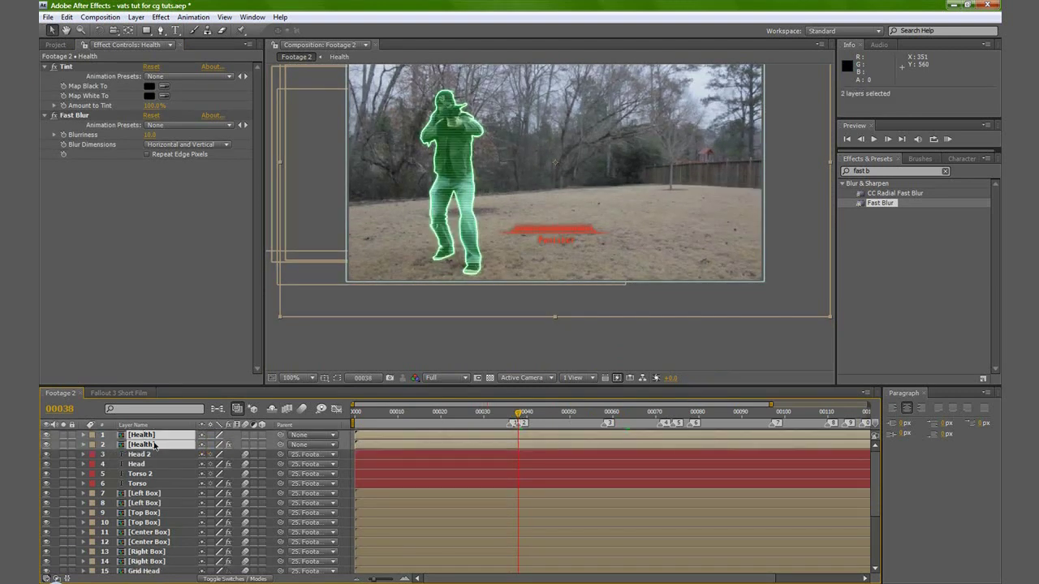
key(t)
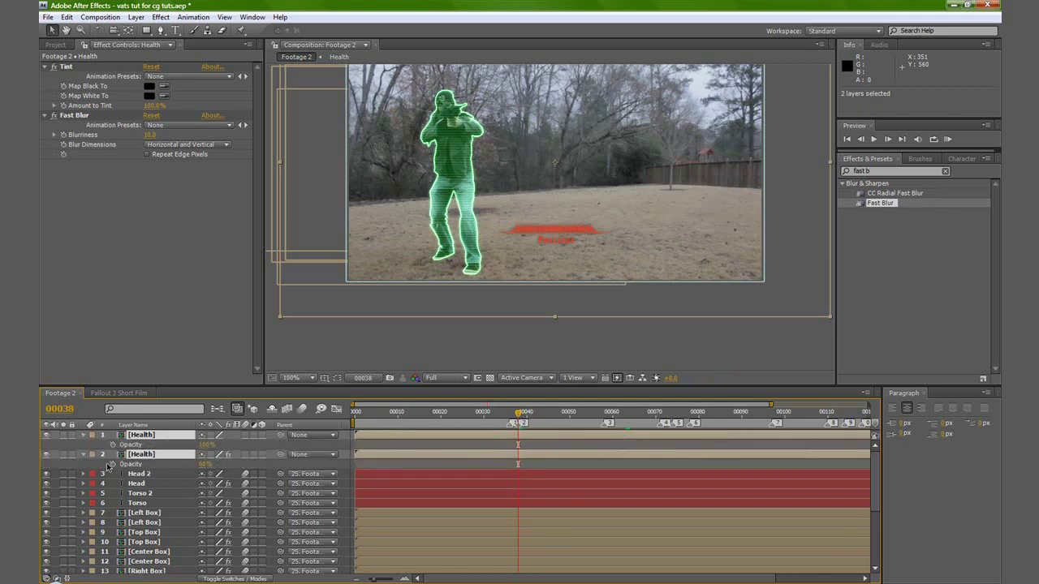
click(112, 465)
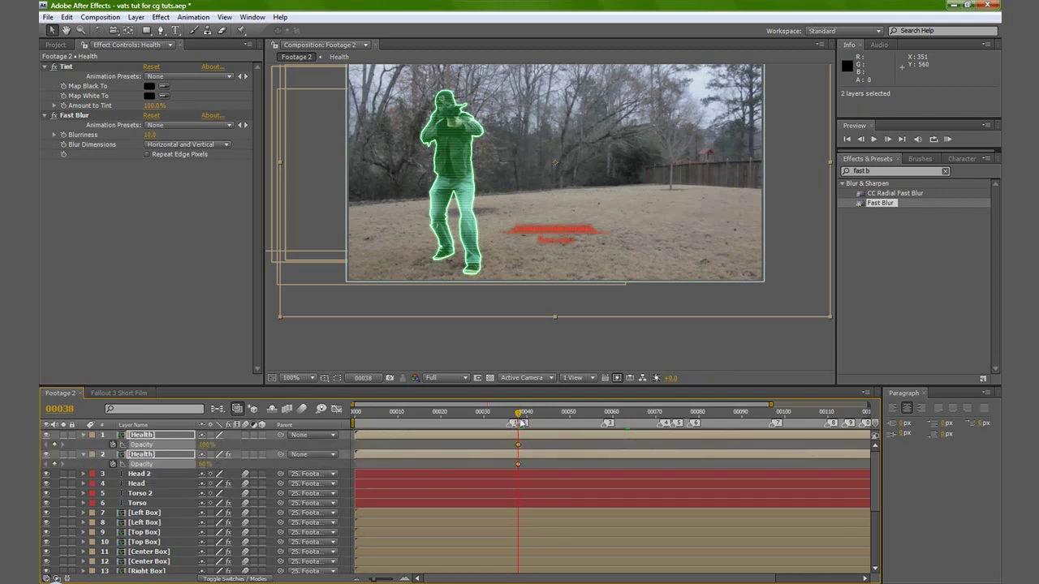
drag(521, 416, 539, 416)
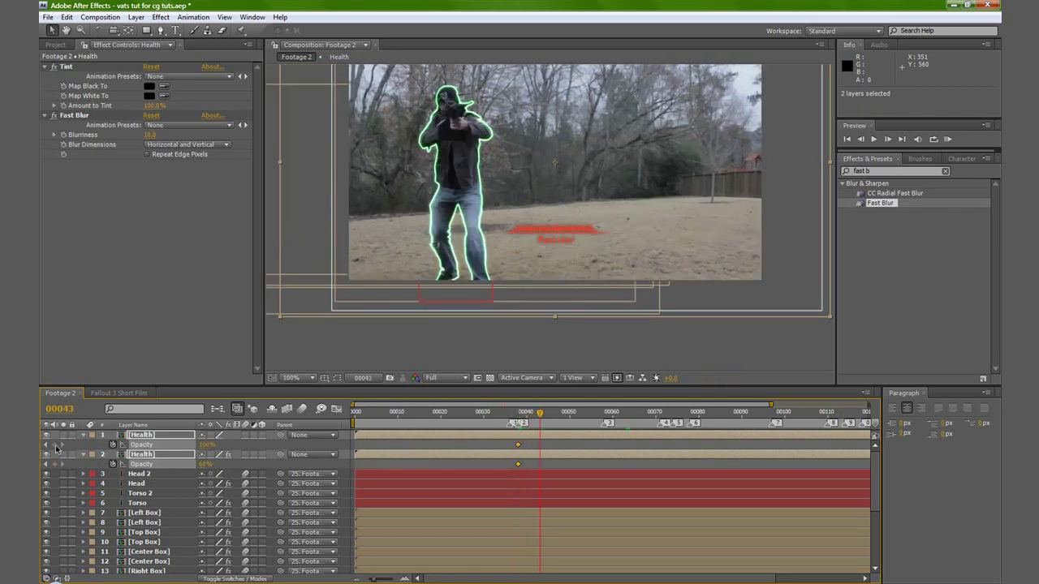
- Set the opacity of both Health layers to 0% at frame 38 and check the fade-in
click(516, 416)
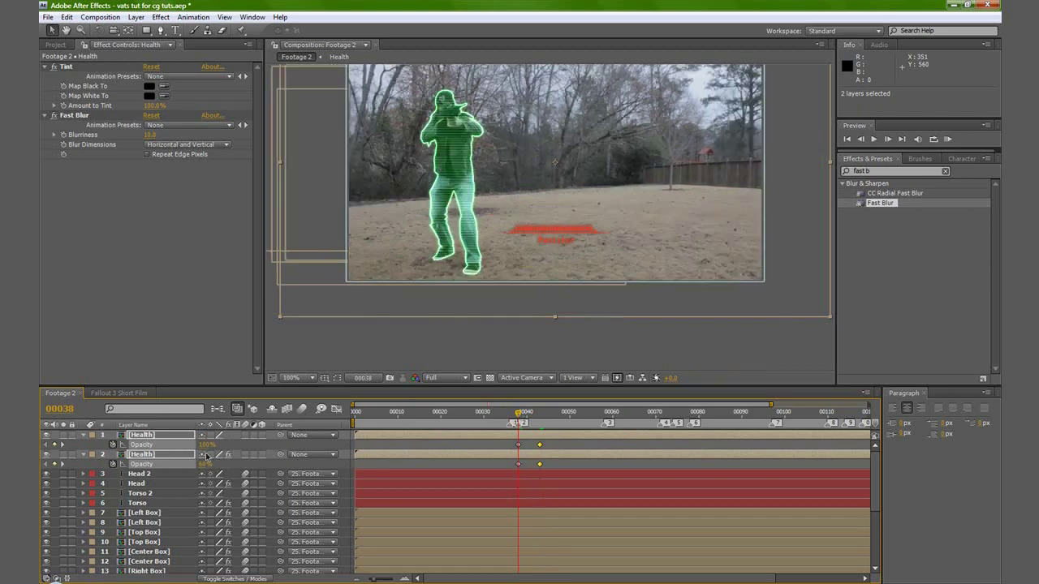
drag(207, 446, 166, 446)
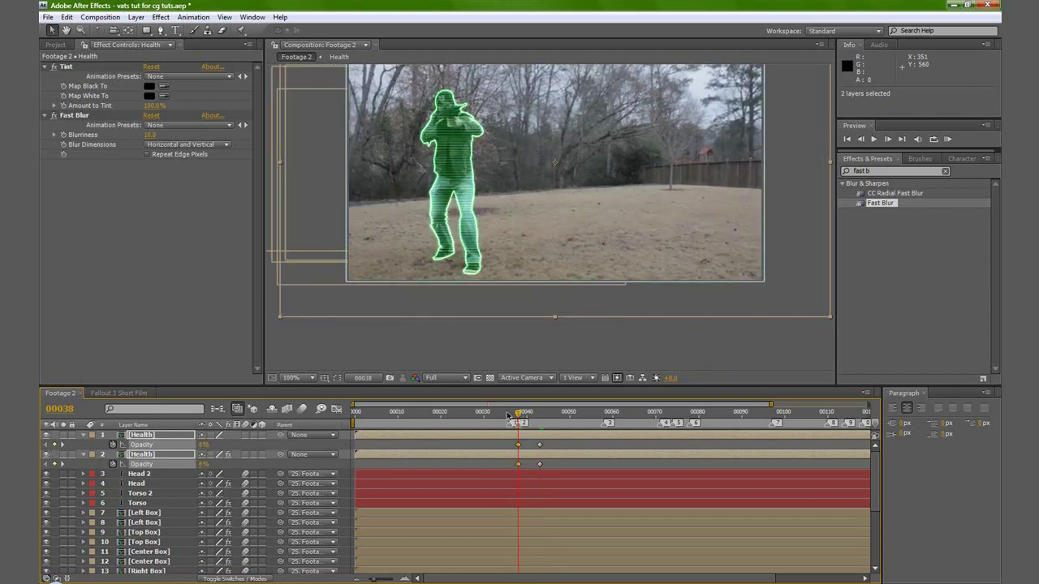
drag(519, 416, 543, 420)
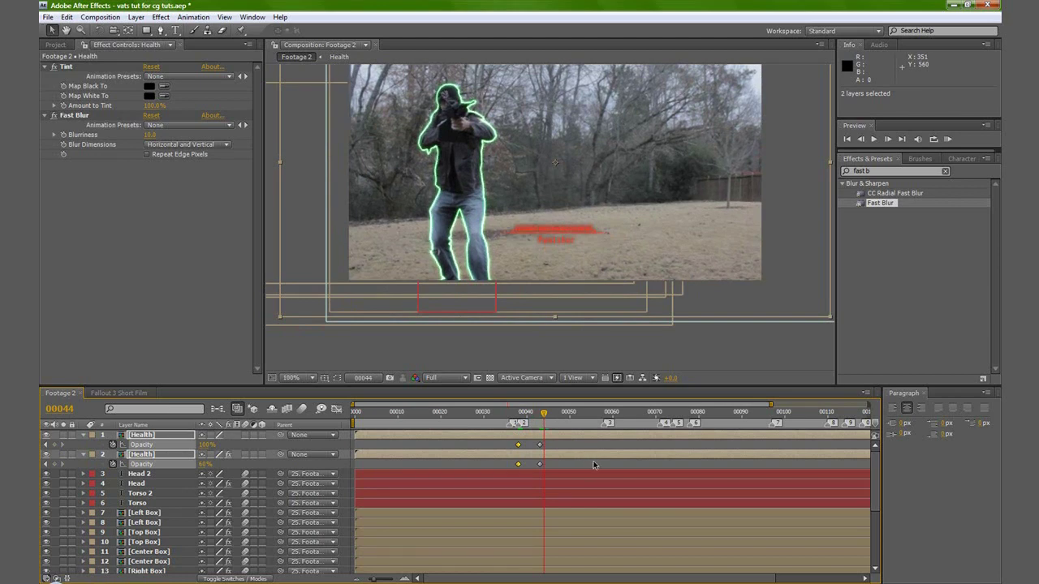
click(593, 465)
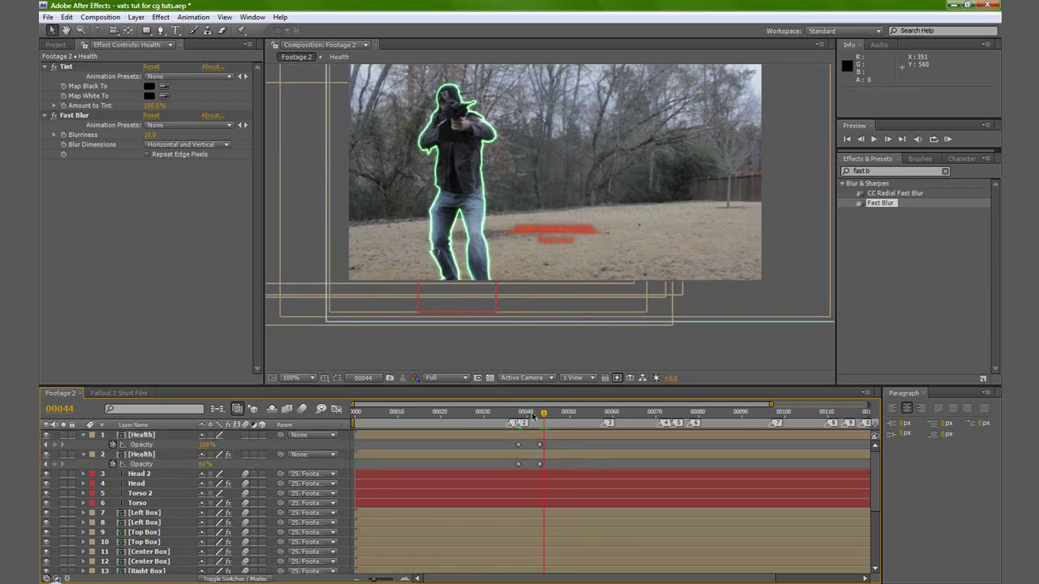
- Set the lower Health layer's opacity keyframe at frame 43 to 35%
key(Page_Up)
click(203, 463)
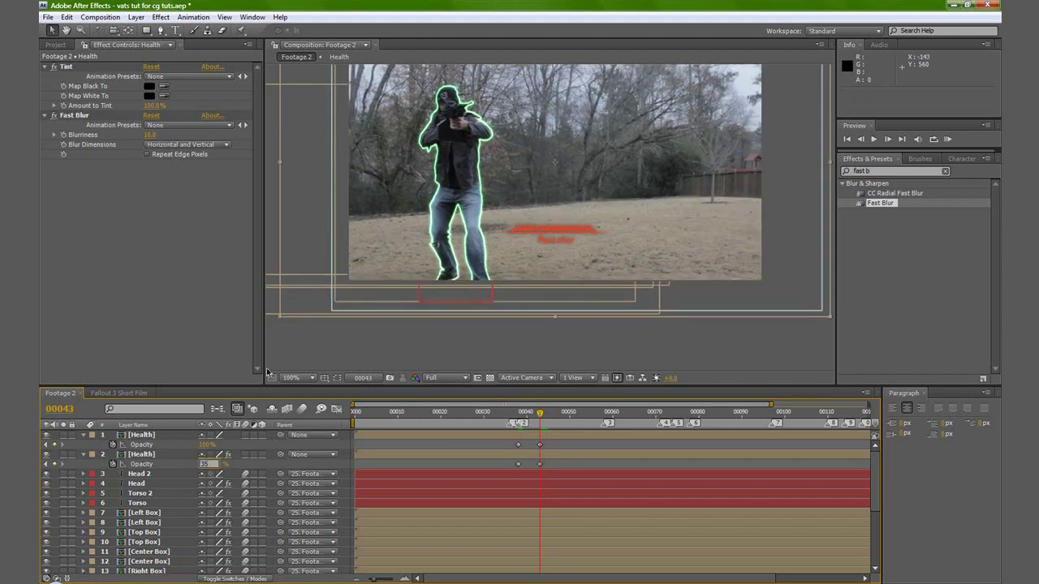
key(Return)
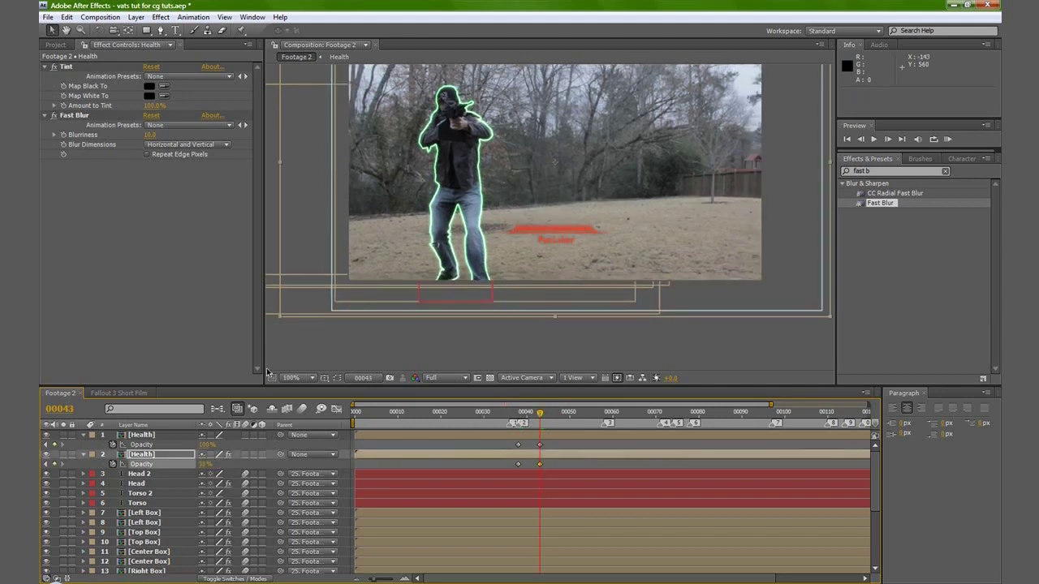
click(544, 358)
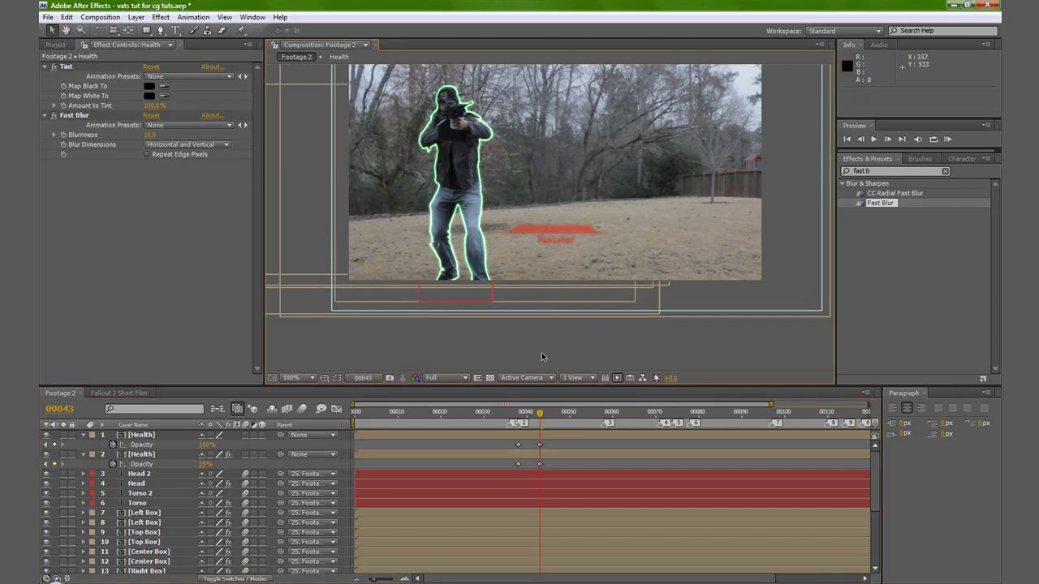
- Try the Add and Screen blending modes on the top Health layer, and return it to Normal
click(251, 579)
click(185, 439)
click(230, 439)
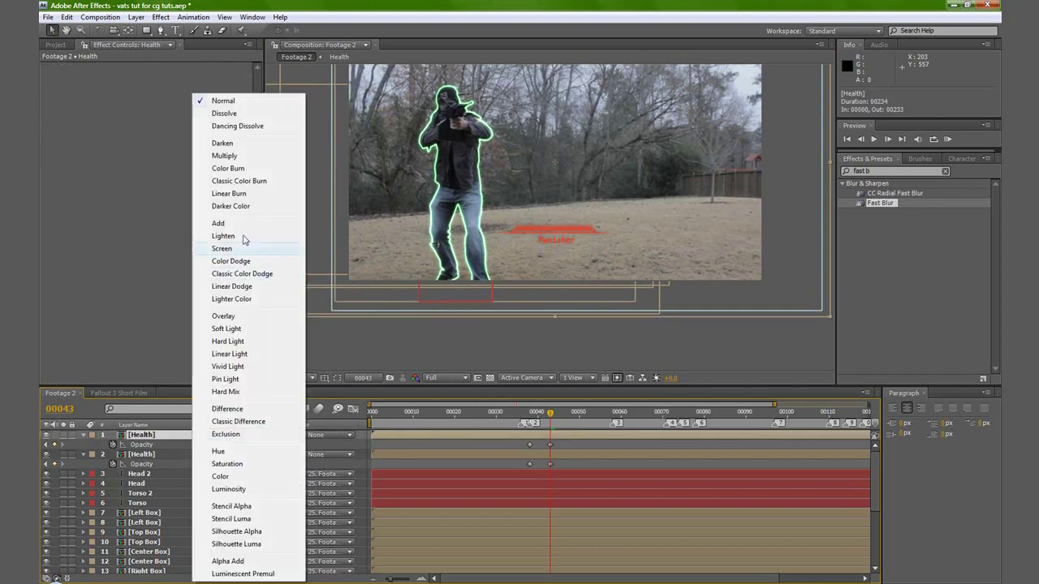
click(241, 226)
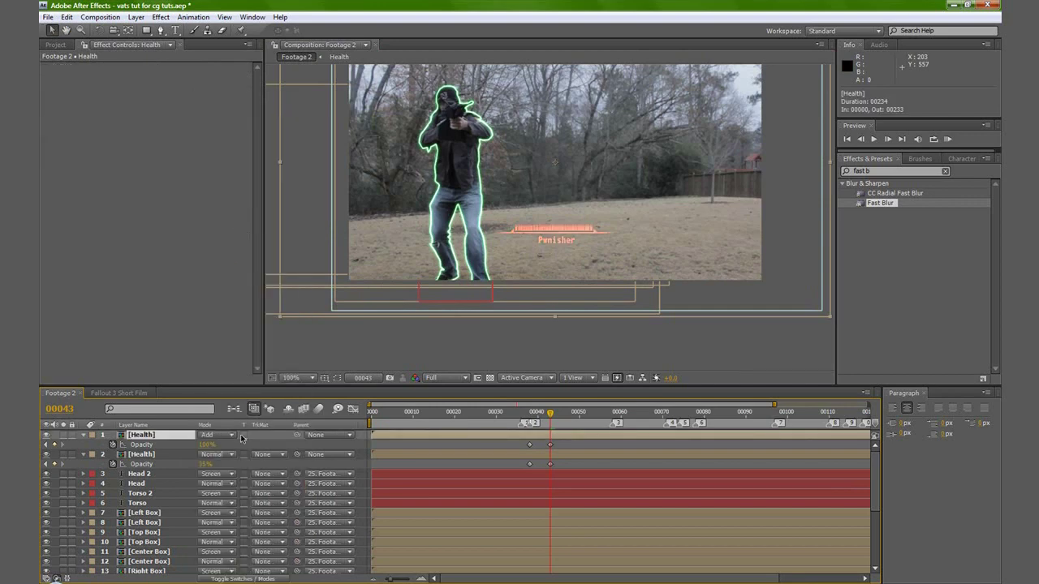
click(235, 436)
click(240, 249)
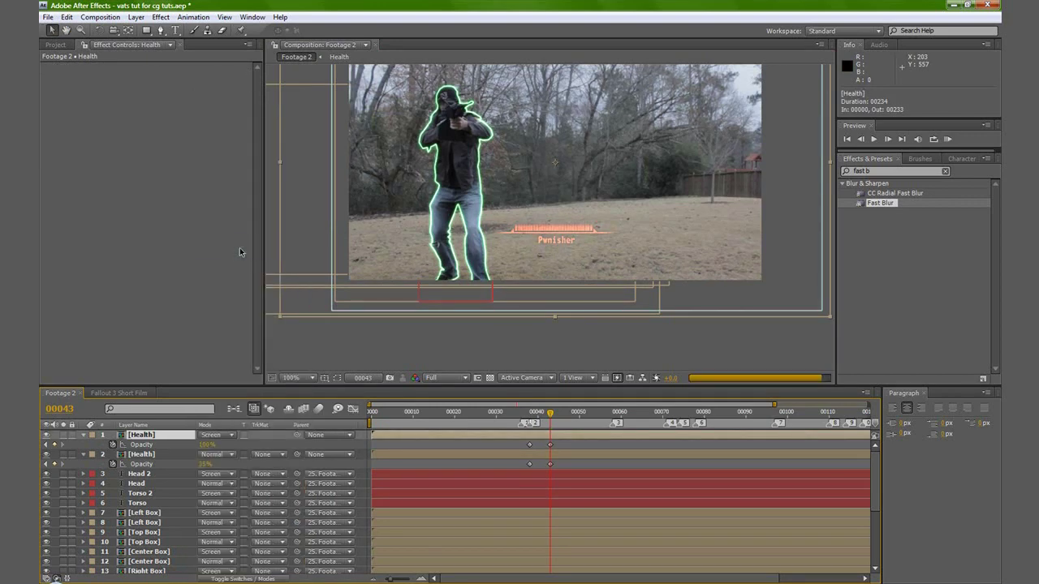
click(236, 436)
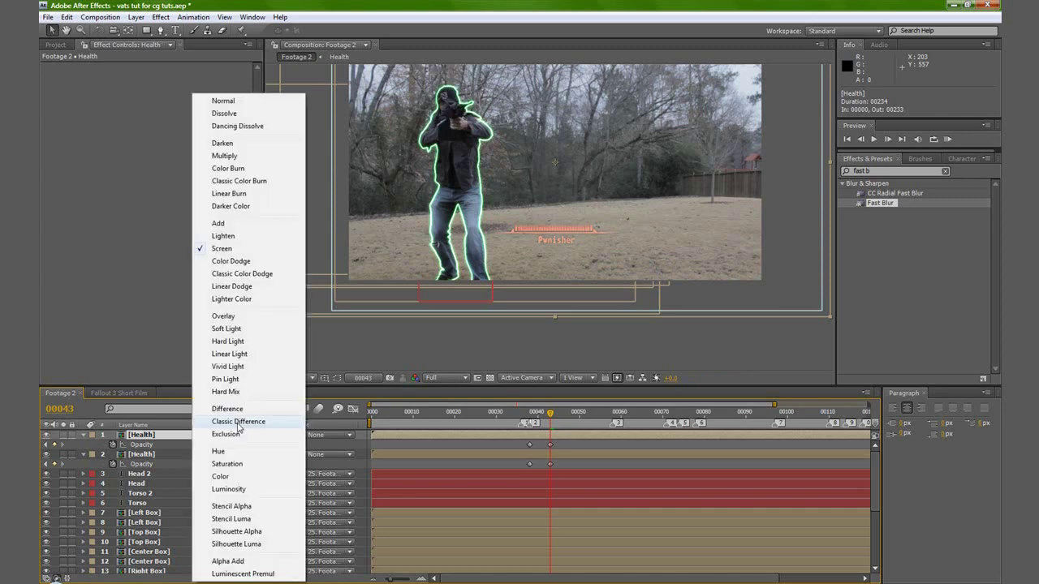
click(241, 105)
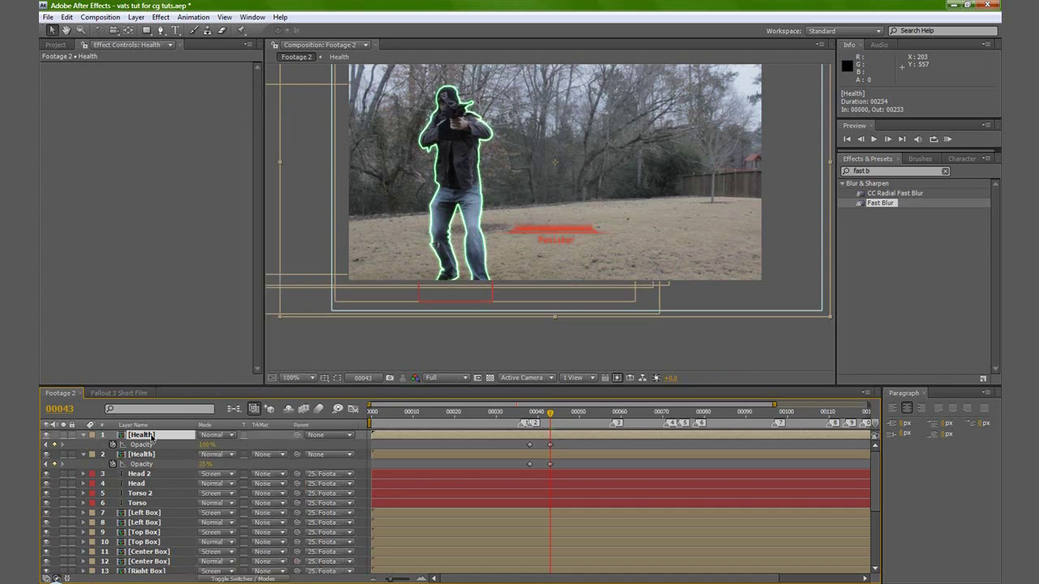
- Duplicate the top Health layer and set the copy's blending mode to Screen
key(ctrl+d)
click(235, 436)
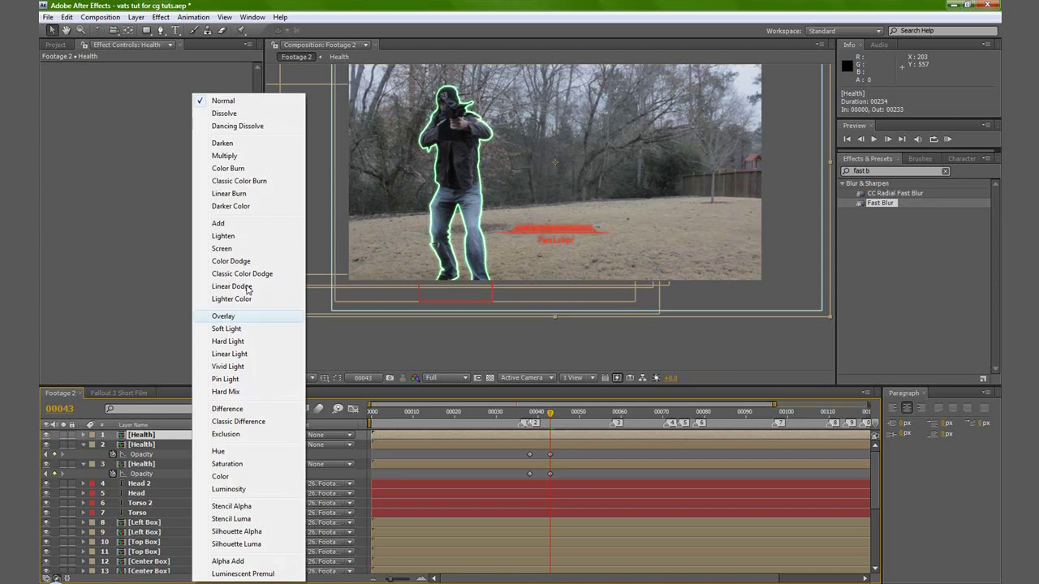
click(228, 224)
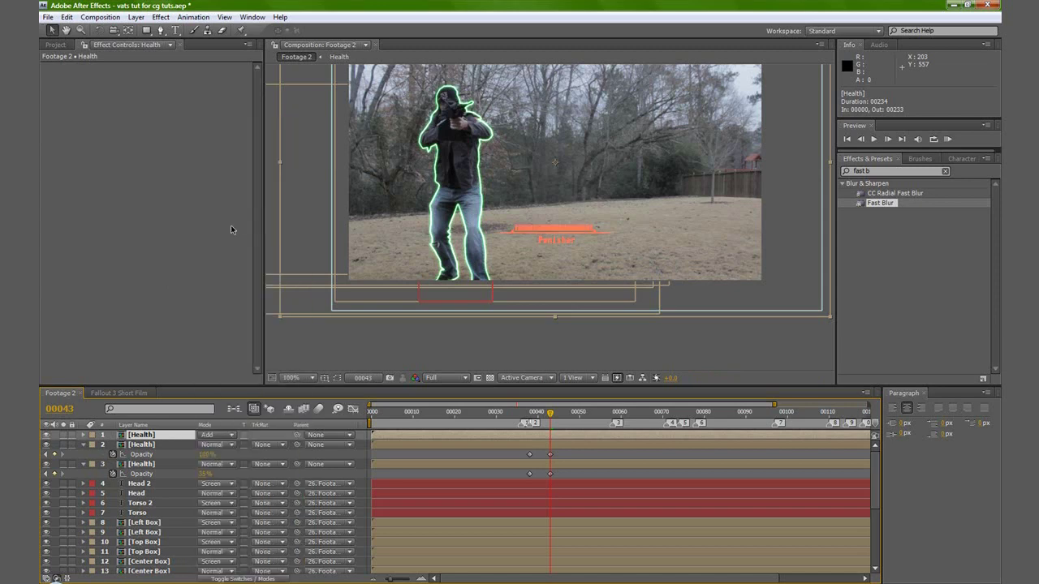
click(232, 439)
click(229, 247)
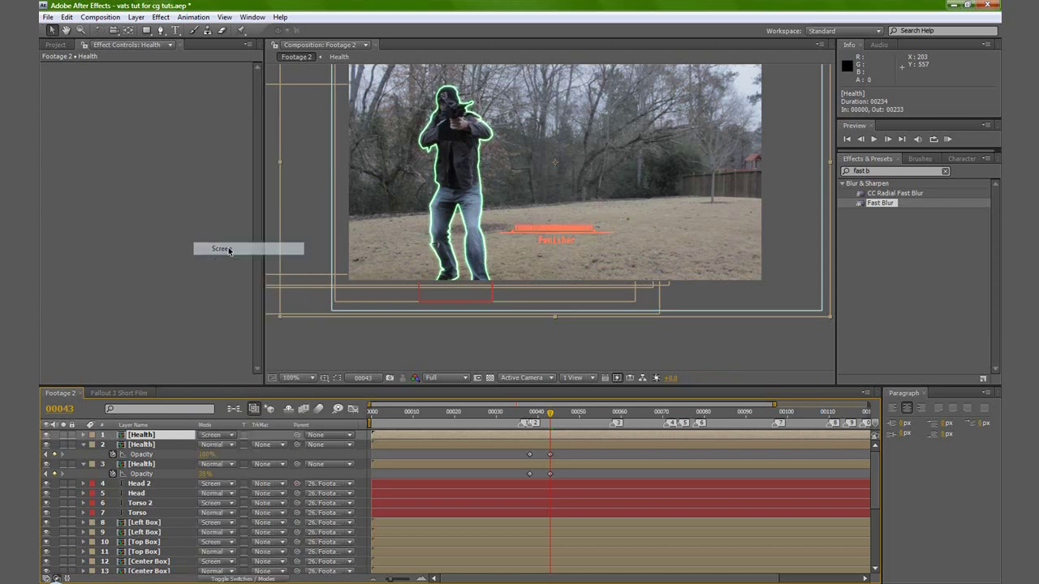
- Set the top Health copy's opacity to 50% at frame 43
key(t)
click(208, 445)
key(Return)
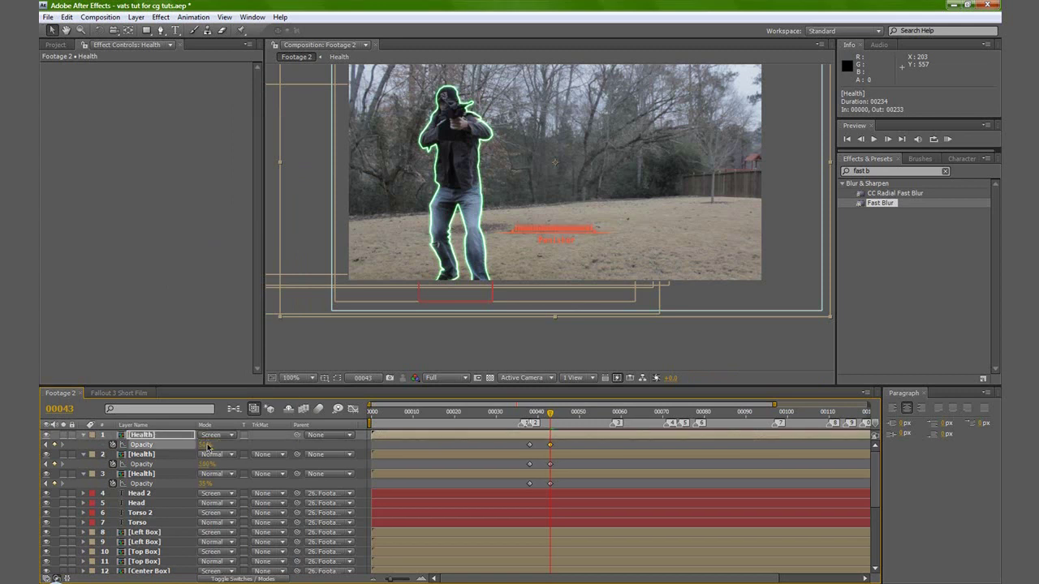
- Apply Fast Blur to the middle Health layer with a blurriness of 10
key(period)
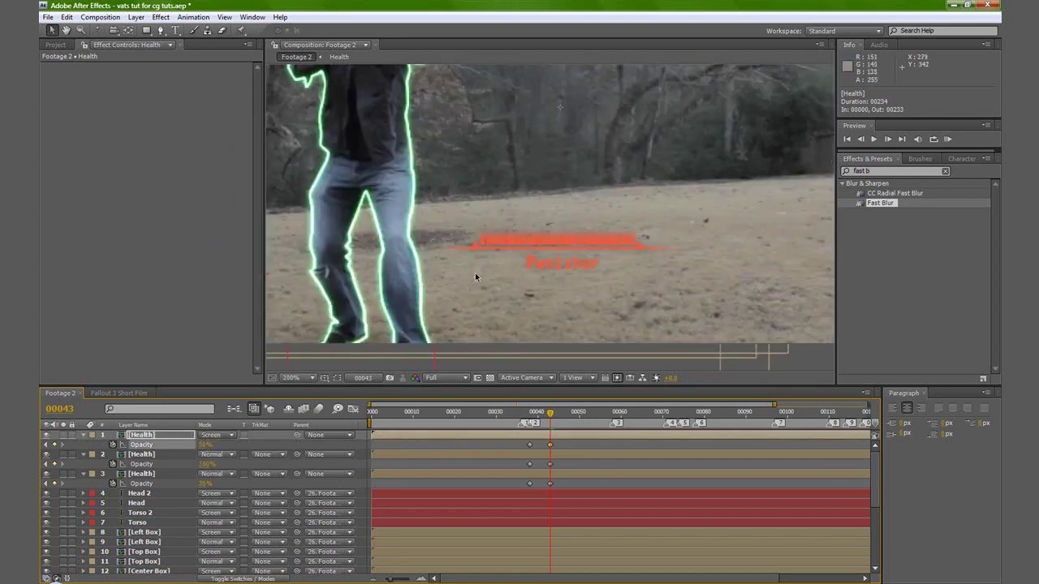
click(146, 455)
click(893, 171)
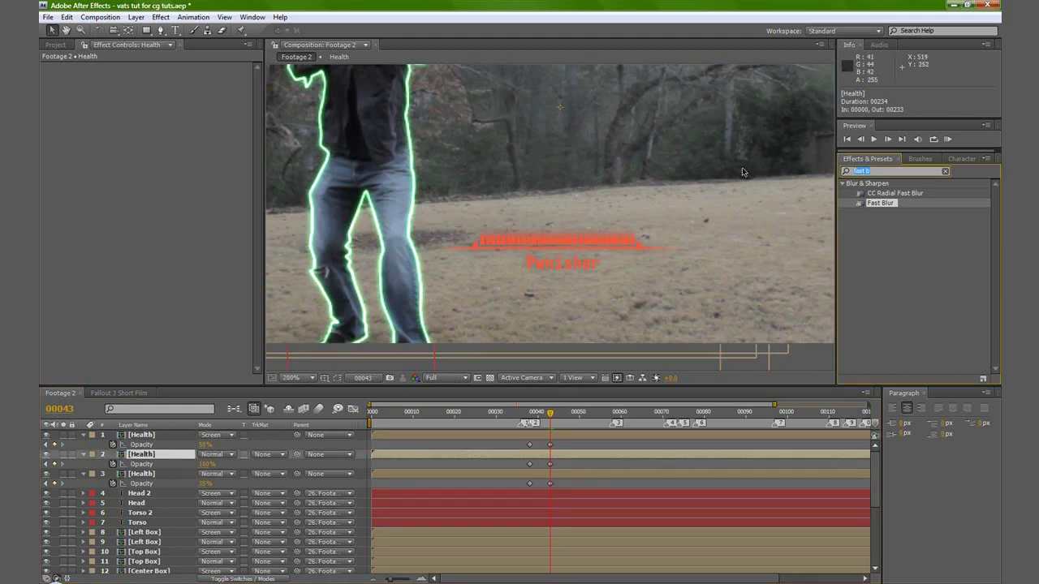
mouse_move(878, 204)
mouse_down()
mouse_move(142, 435)
mouse_move(144, 456)
mouse_up()
click(154, 86)
text(10)
key(Return)
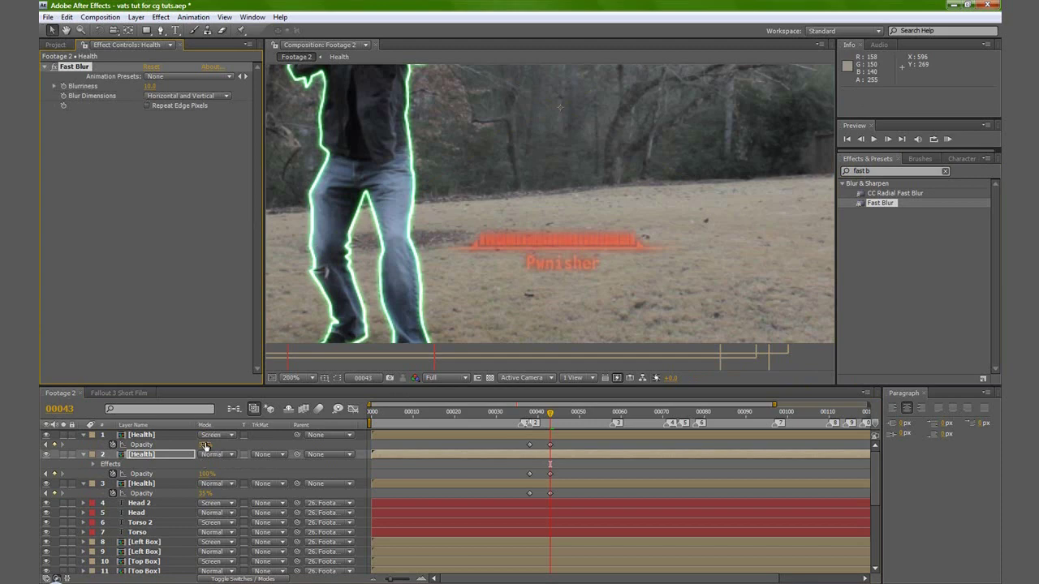
- Set the top Health layer's blending mode to Add and the middle Health layer's Fast Blur blurriness to 8
click(226, 438)
click(232, 224)
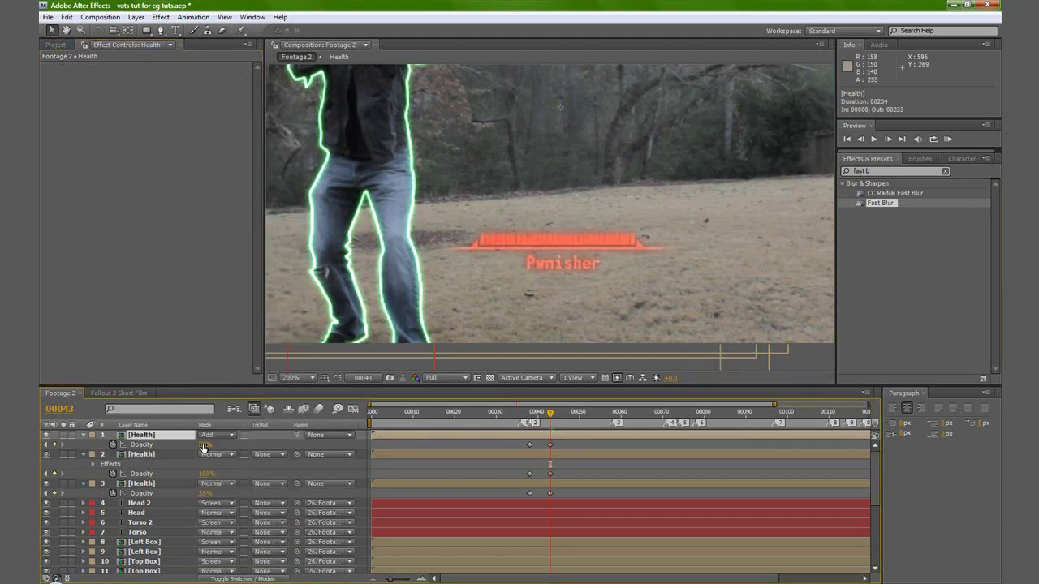
click(154, 456)
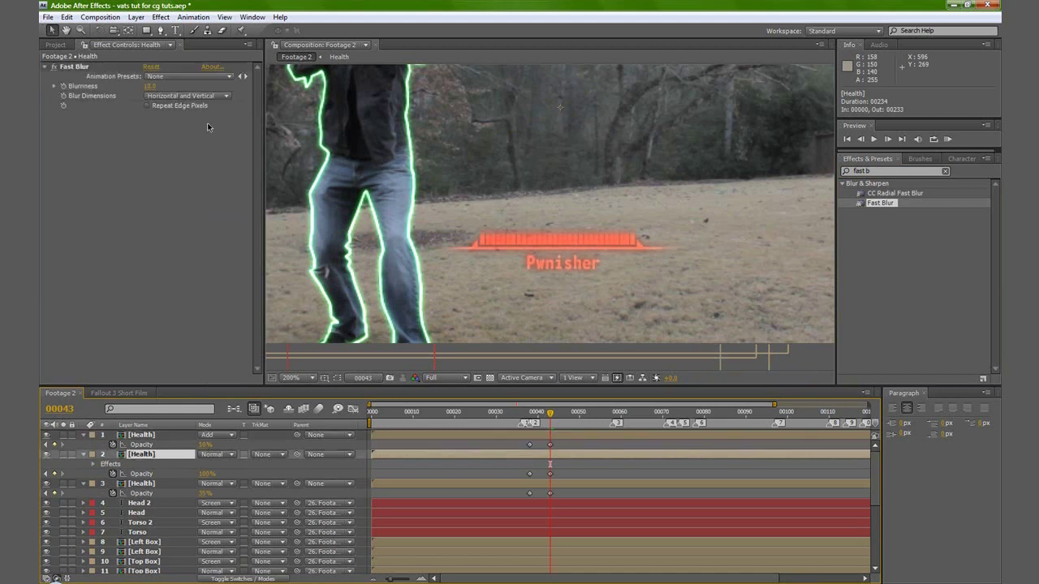
click(151, 87)
text(30)
key(Return)
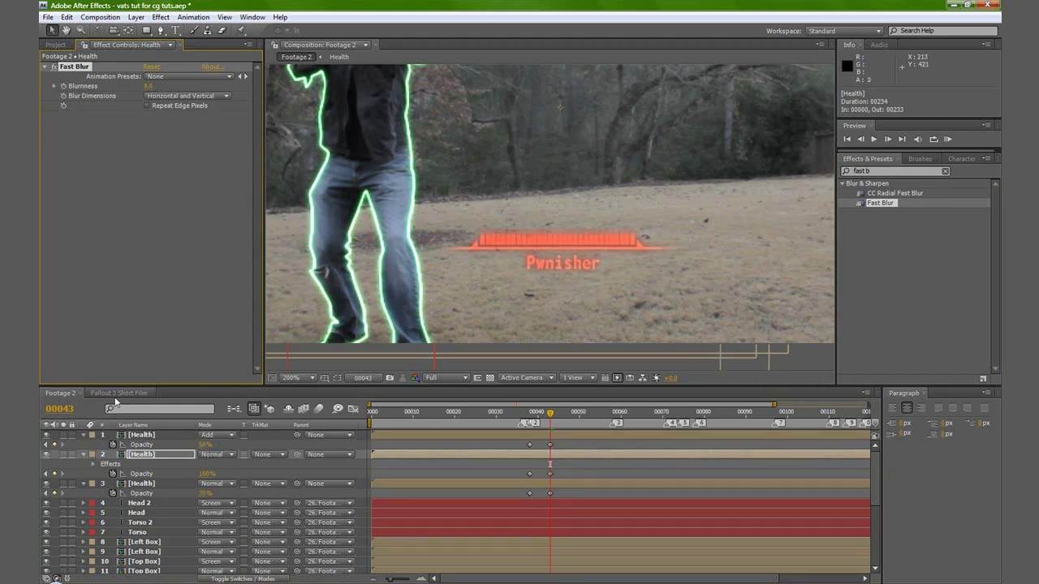
- Set the top Health layer's blending mode to Screen and its opacity to 100% at frame 43
click(209, 440)
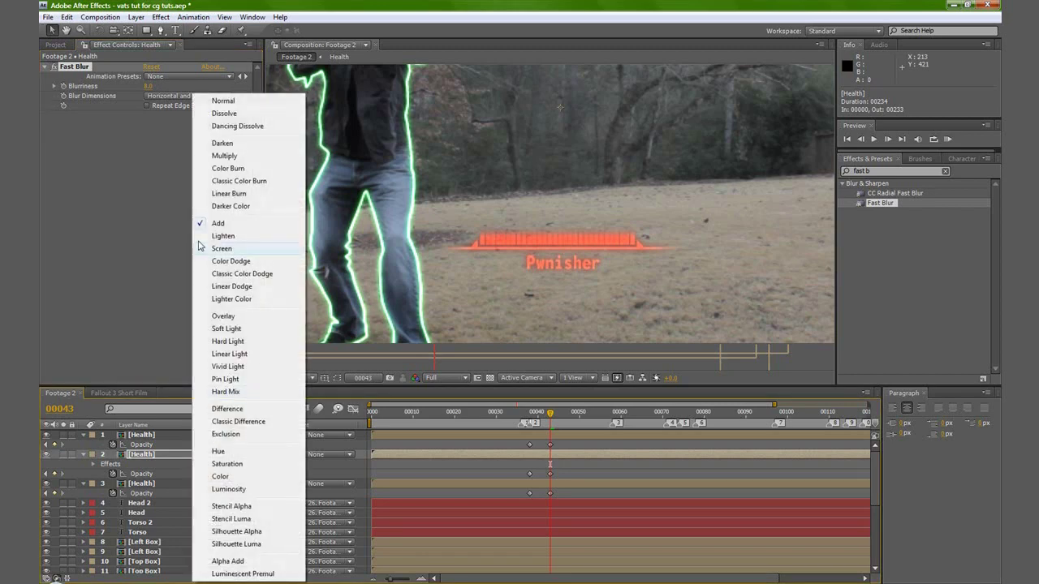
click(218, 245)
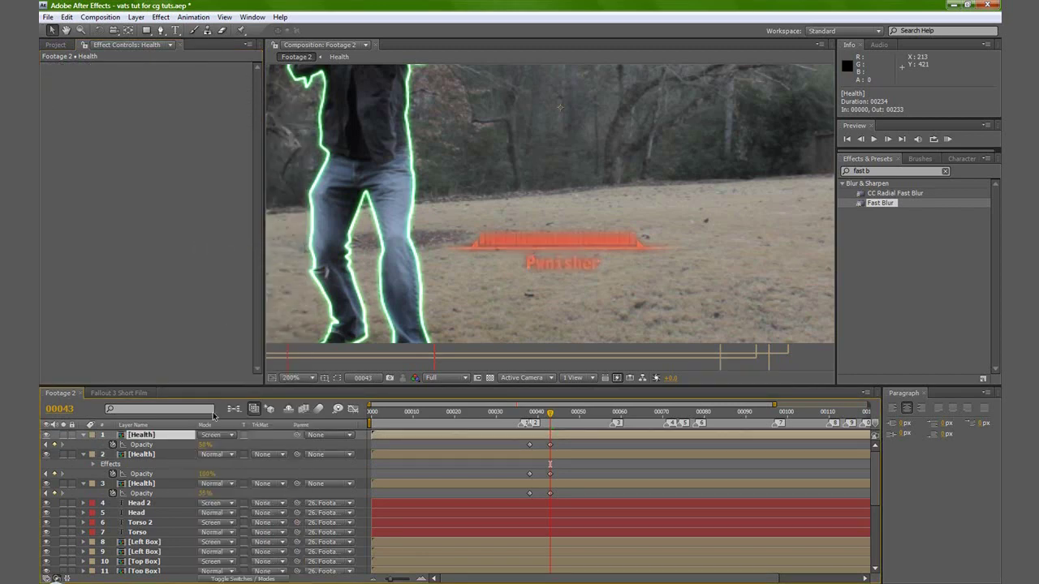
click(203, 445)
text(100)
key(Return)
- Examine the health bar and name label in the full frame, and review their fade back to about frame 19
scroll(523, 254, down, 2)
scroll(523, 254, up, 2)
scroll(526, 260, down, 2)
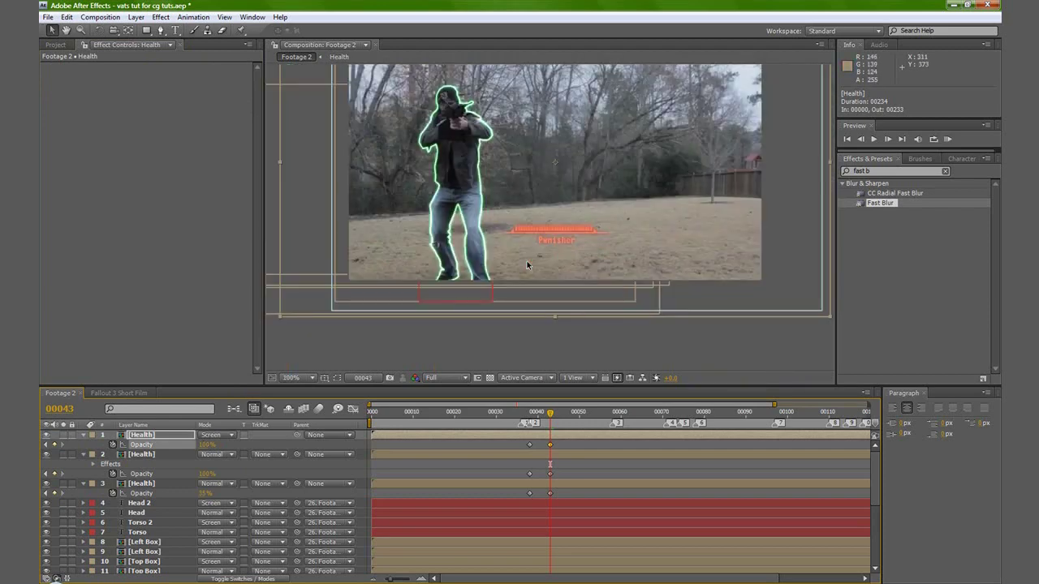
click(567, 341)
key(h)
drag(574, 227, 560, 267)
key(v)
drag(543, 414, 447, 427)
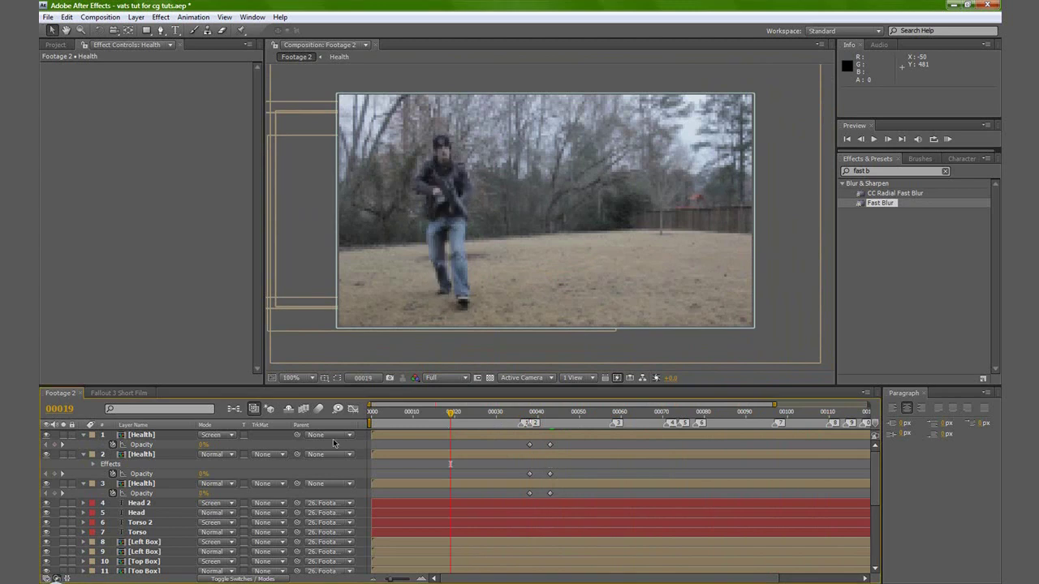
- Collapse the three Health layers and pre-compose all layers, from Health down to Footage.MOV, into a composition named Main Scene
click(83, 435)
click(82, 445)
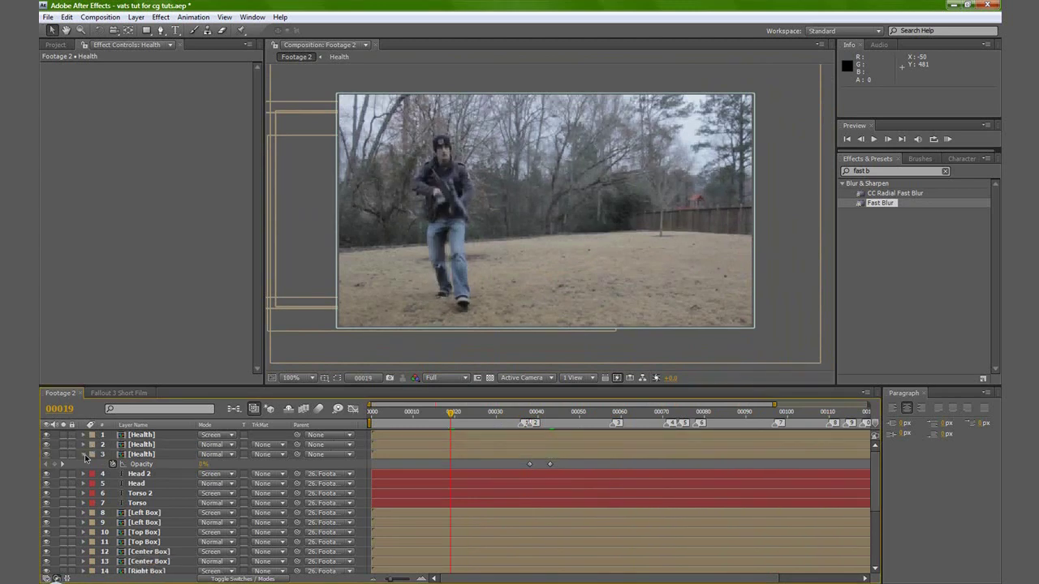
click(82, 453)
click(140, 436)
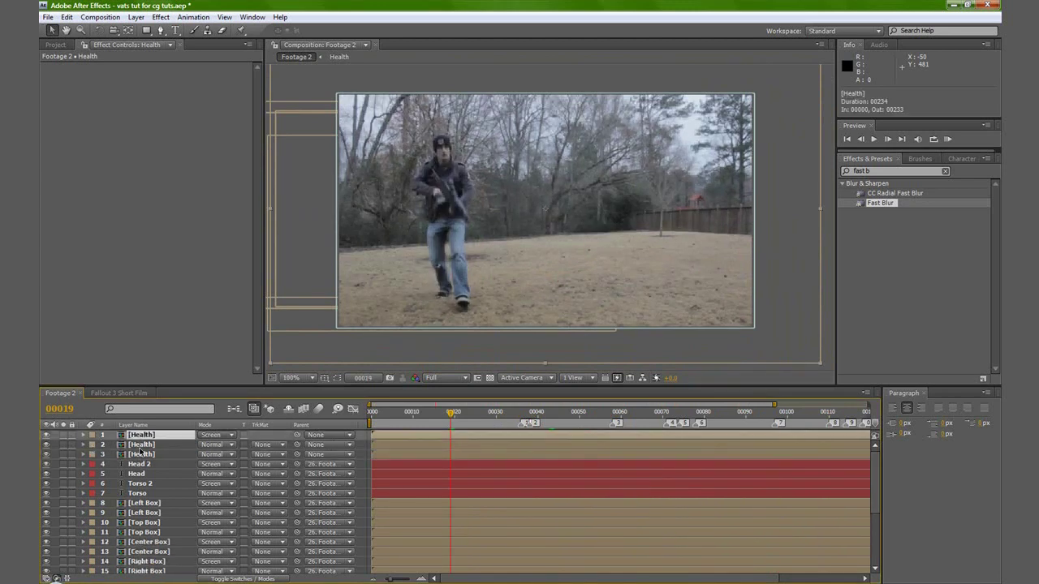
scroll(148, 455, down, 4)
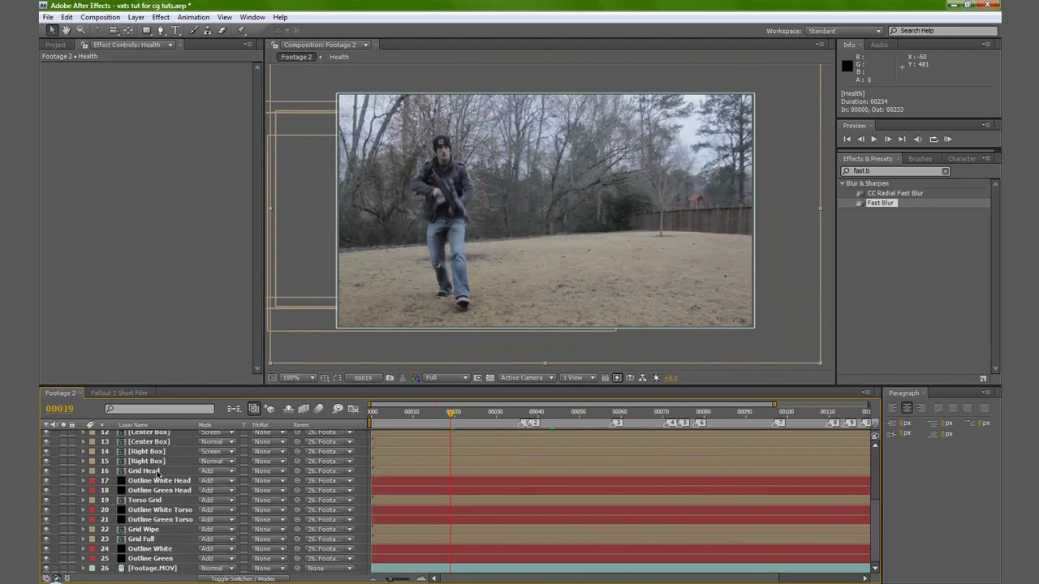
shift+click(156, 568)
key(ctrl+shift+c)
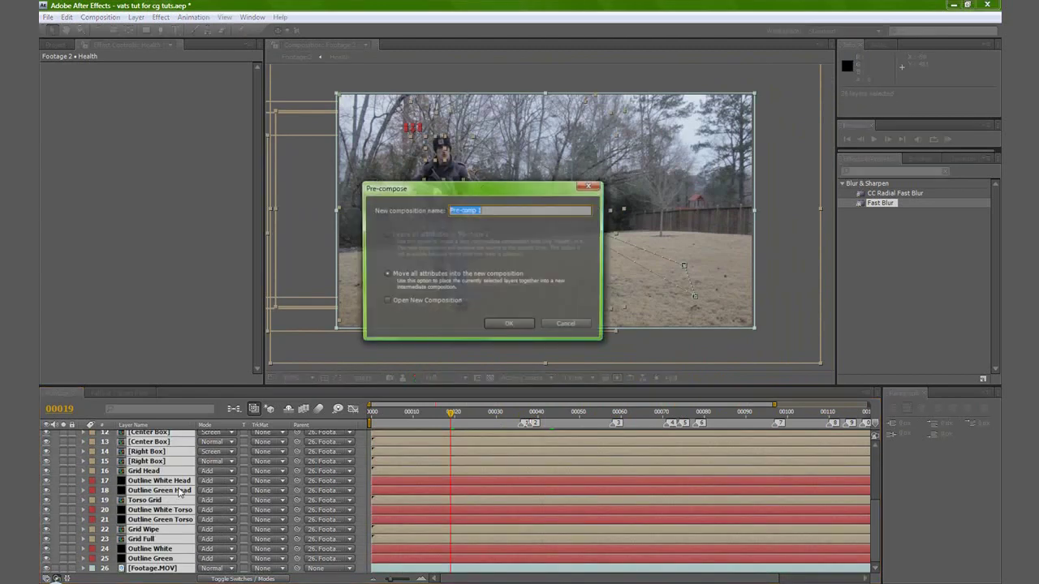
text(Main Scene)
key(Return)
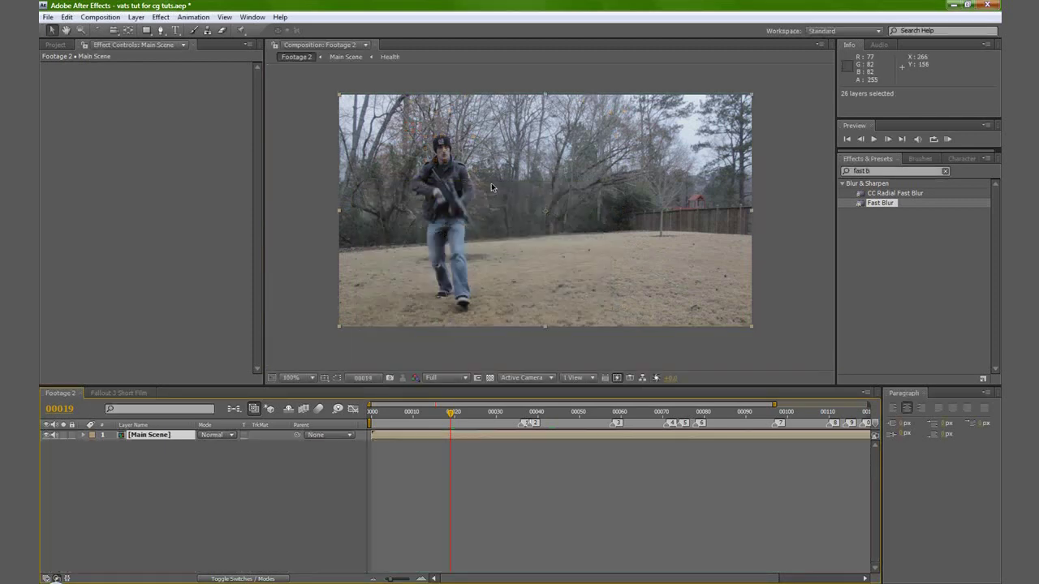
- Add an adjustment layer above Main Scene and apply the Curves effect to it
click(136, 17)
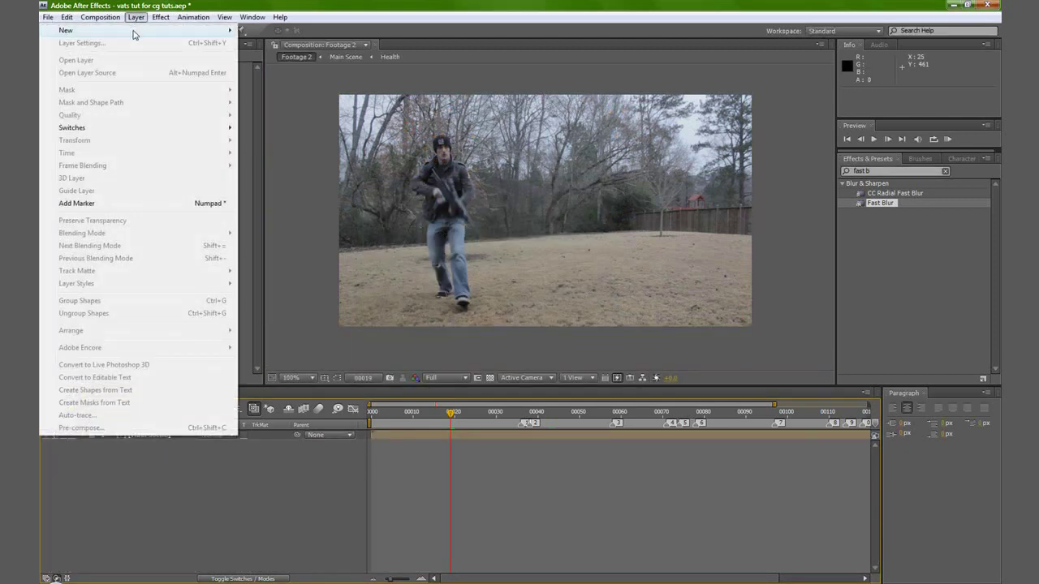
mouse_move(134, 31)
click(283, 106)
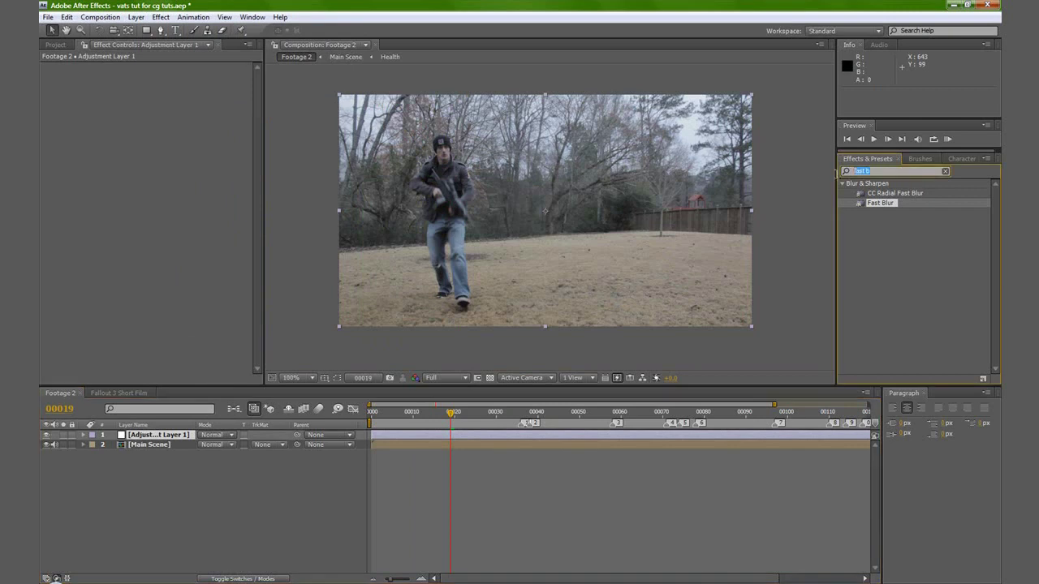
text(Curves)
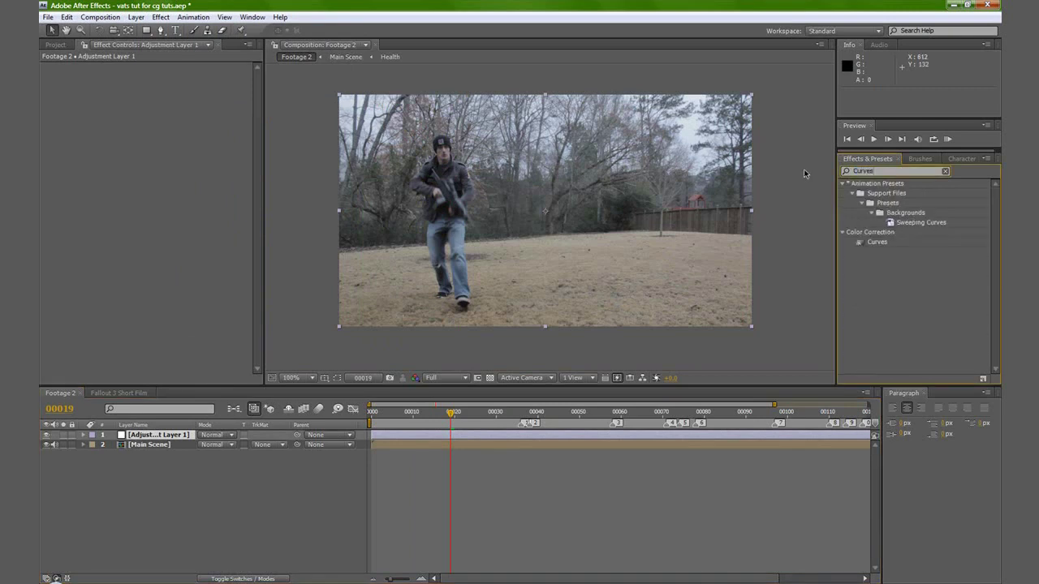
drag(877, 242, 172, 436)
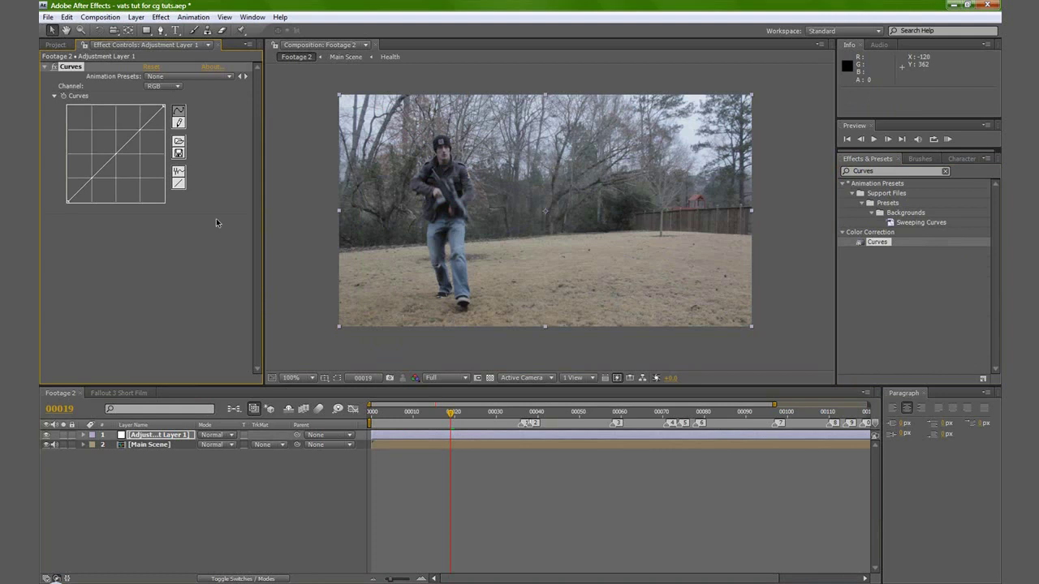
- In the Curves effect's Blue channel, raise the shadows slightly and lower the highlights slightly
click(165, 87)
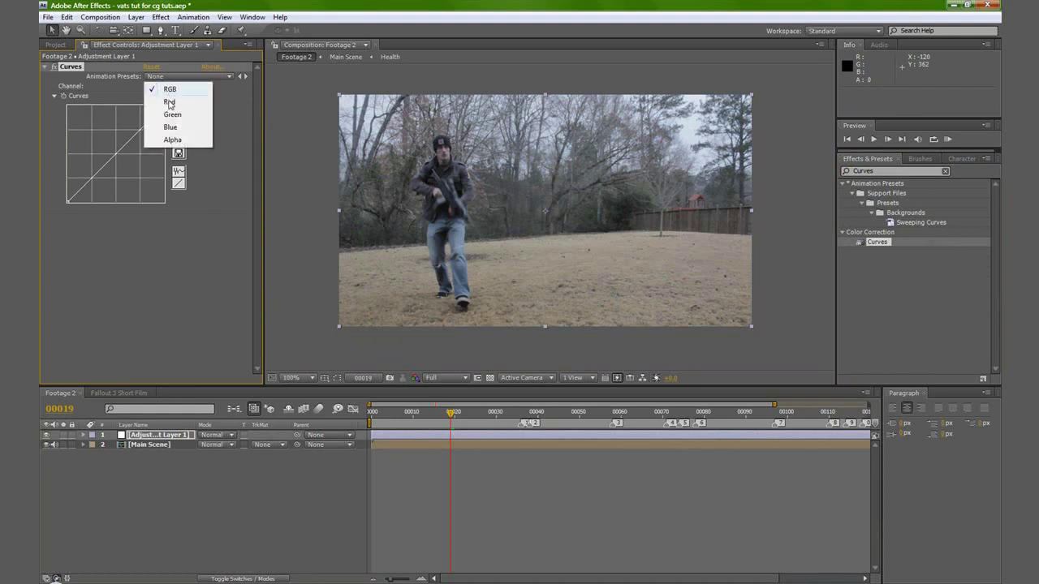
click(164, 126)
drag(92, 180, 90, 176)
click(143, 135)
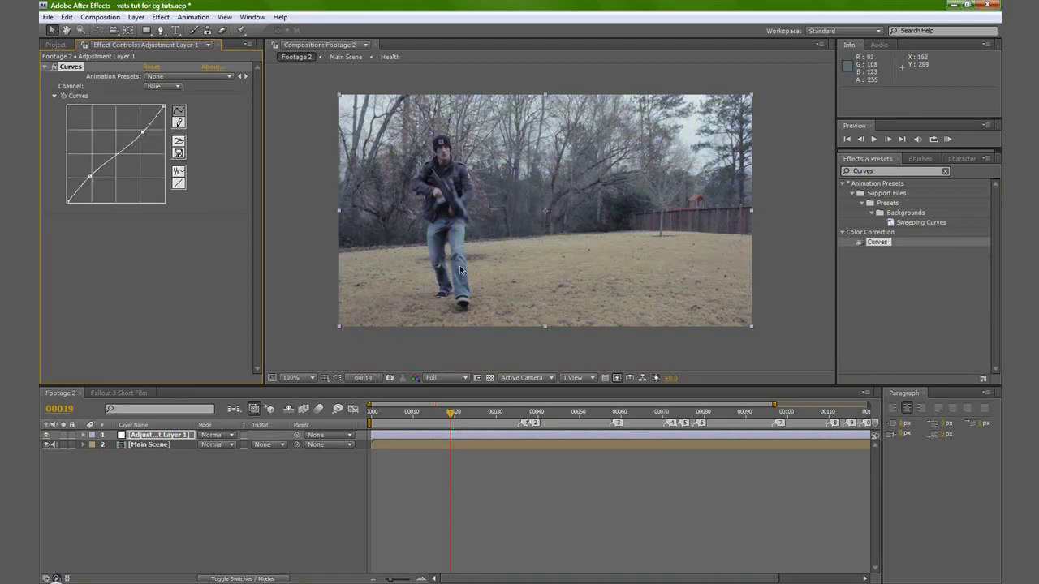
click(217, 465)
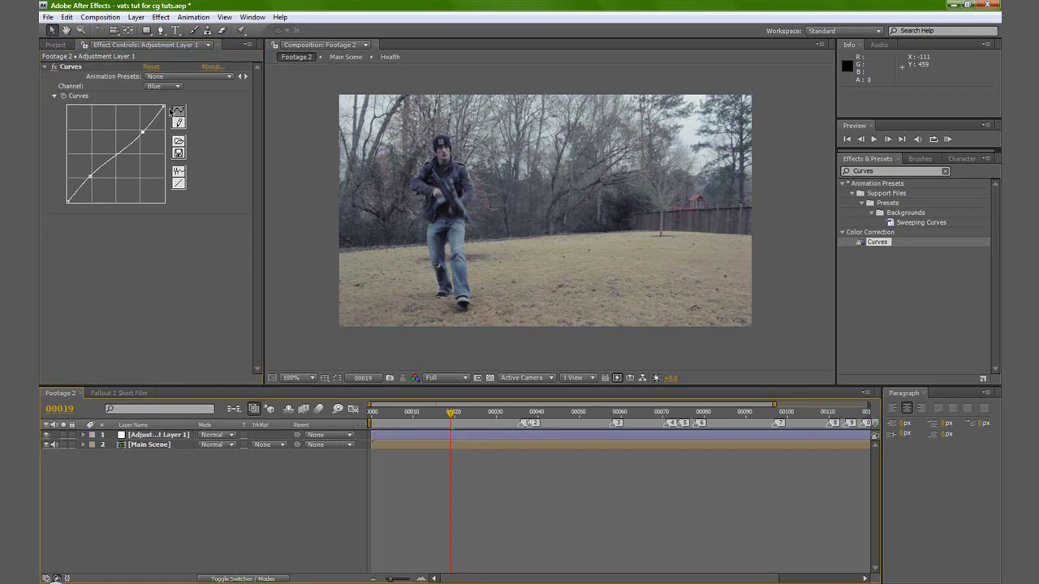
- Add a second adjustment layer on top and apply the Brightness & Contrast effect to it
click(136, 17)
mouse_move(211, 33)
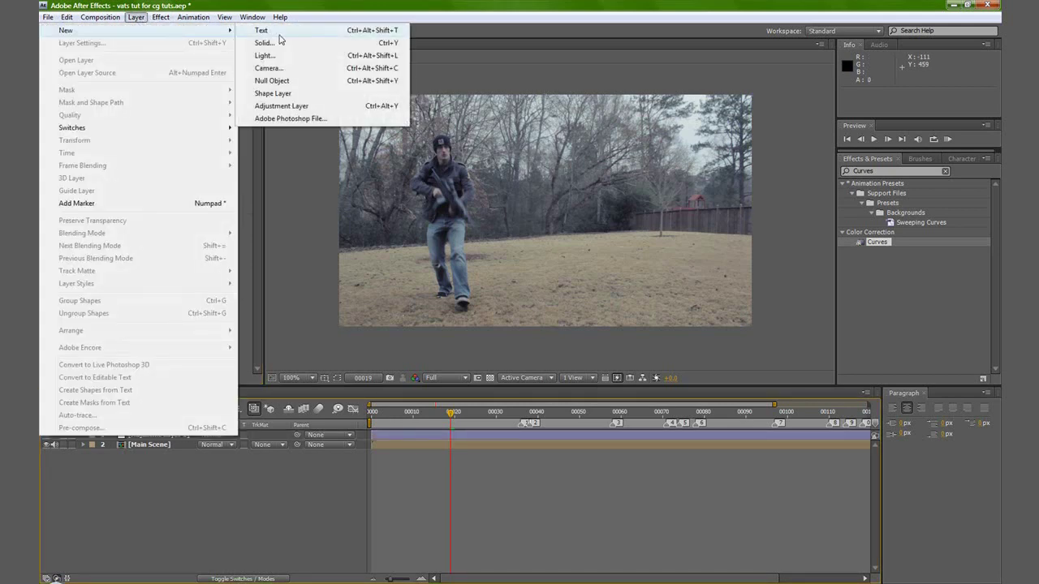
click(280, 106)
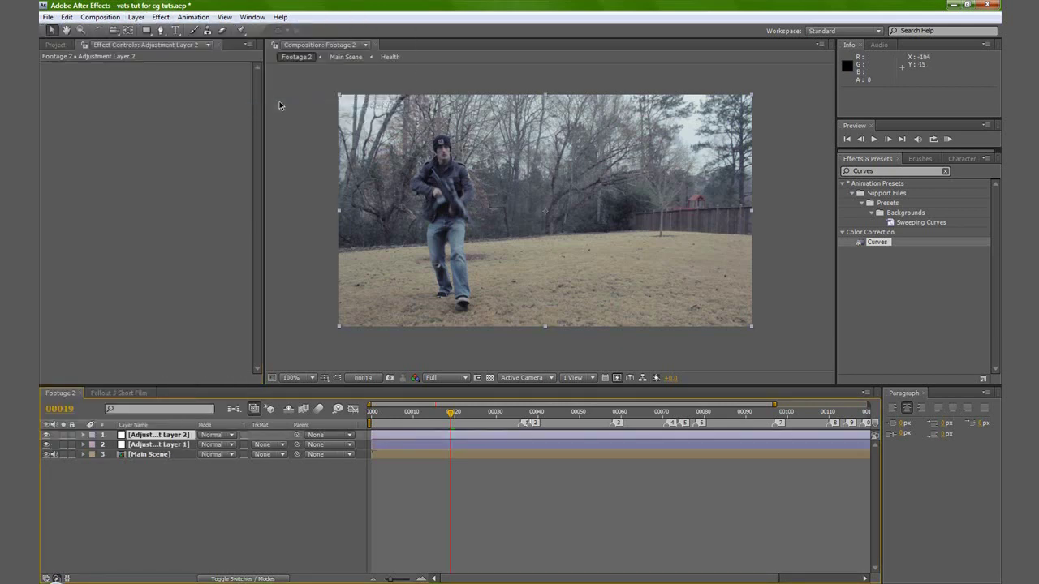
click(881, 171)
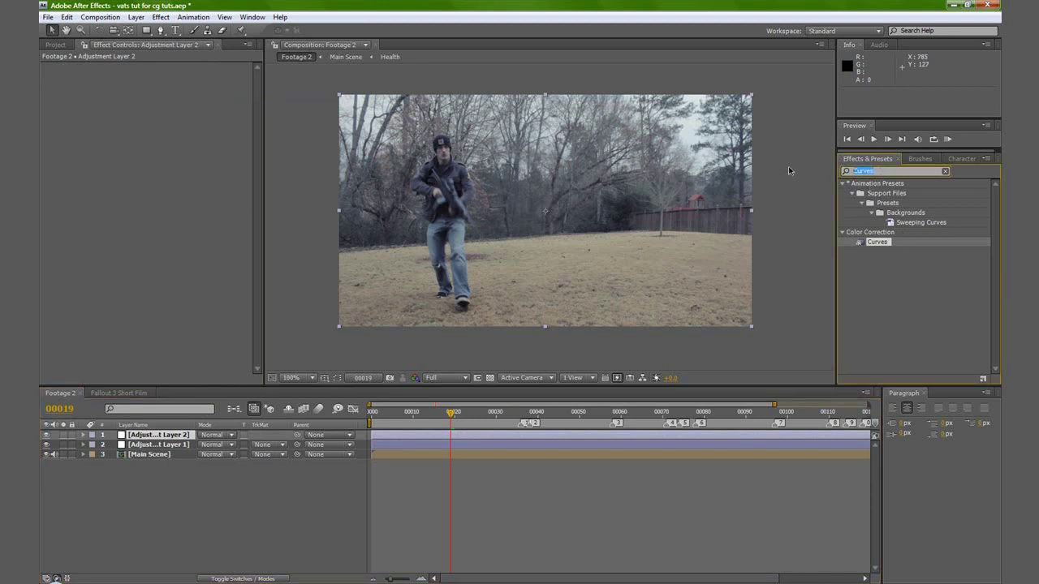
text(brightness)
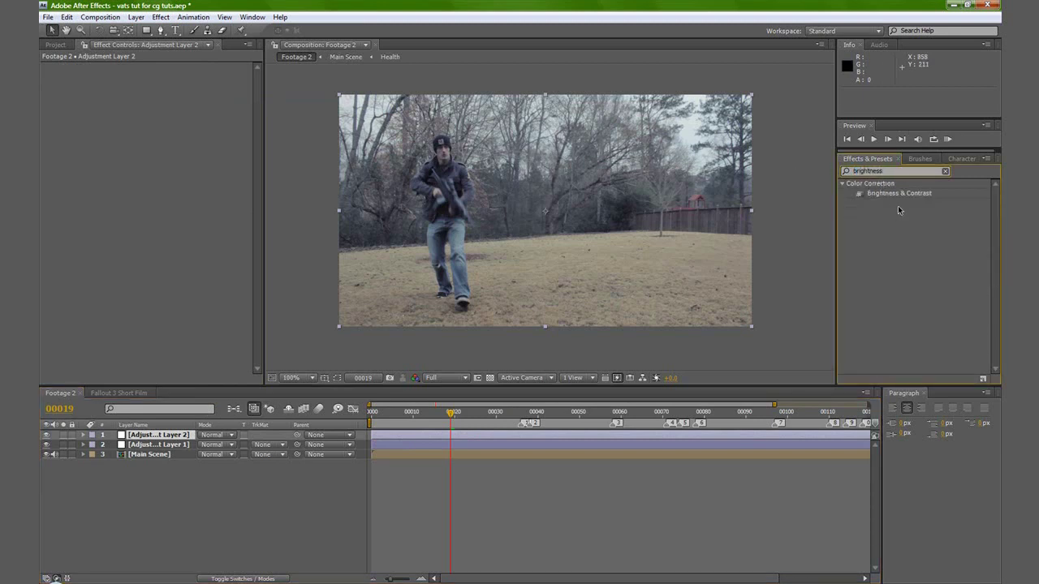
drag(900, 193, 163, 437)
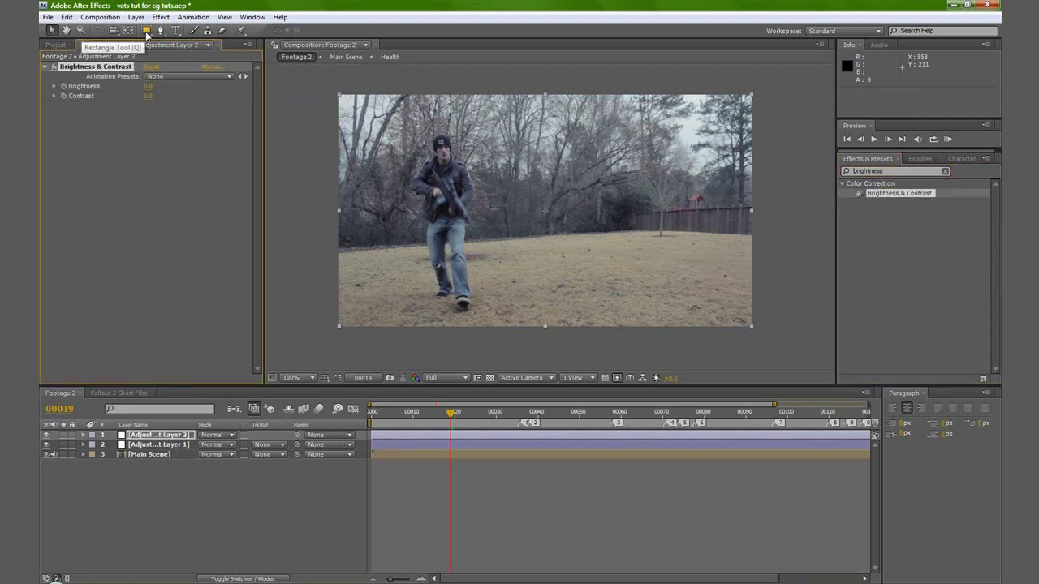
- Add a full-frame elliptical mask to the second adjustment layer and set its Brightness to -73
mouse_move(146, 33)
mouse_down()
mouse_move(195, 40)
mouse_move(195, 65)
mouse_up()
double_click(146, 33)
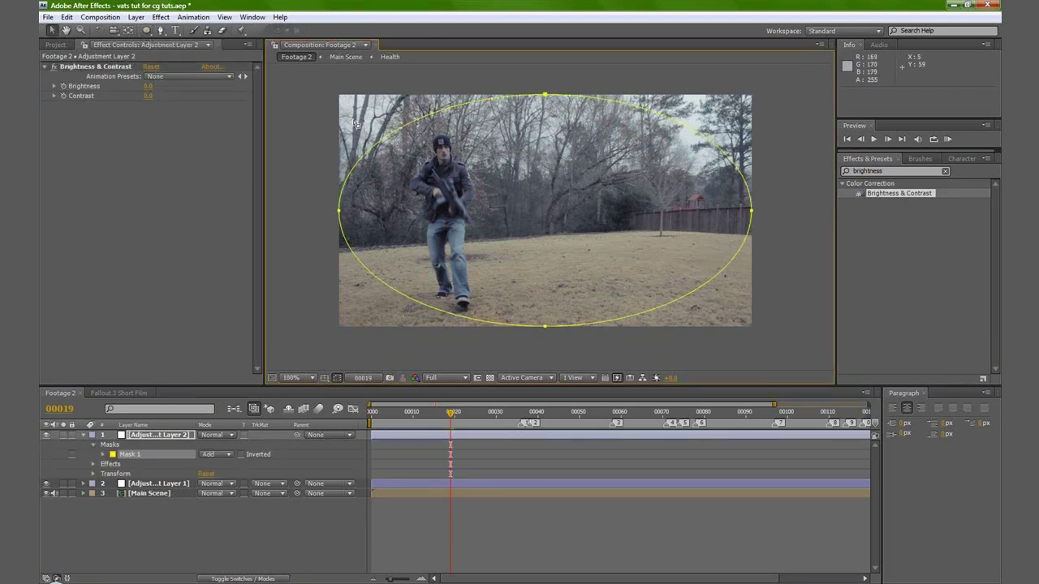
click(151, 436)
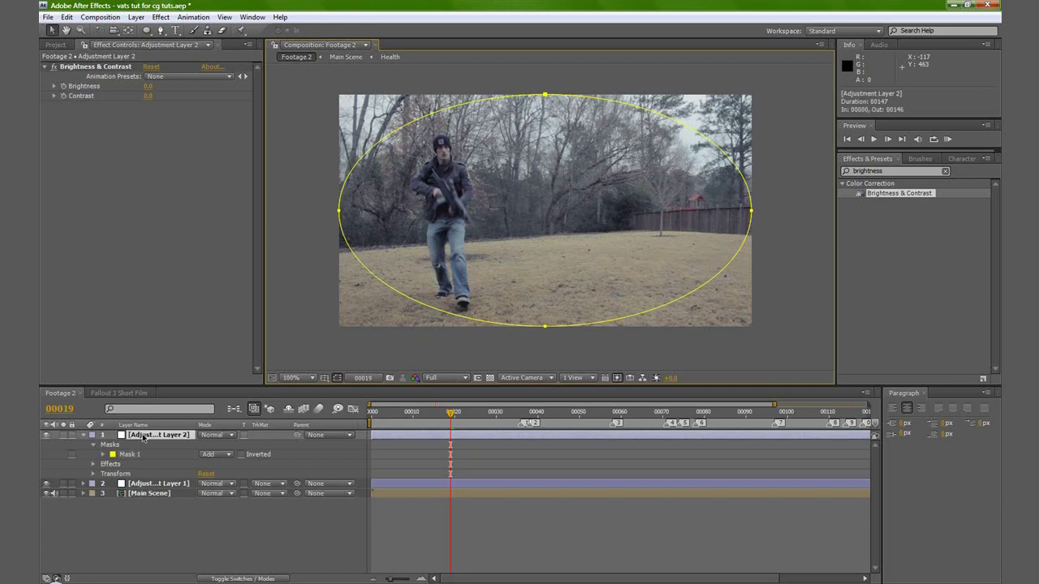
drag(147, 86, 111, 93)
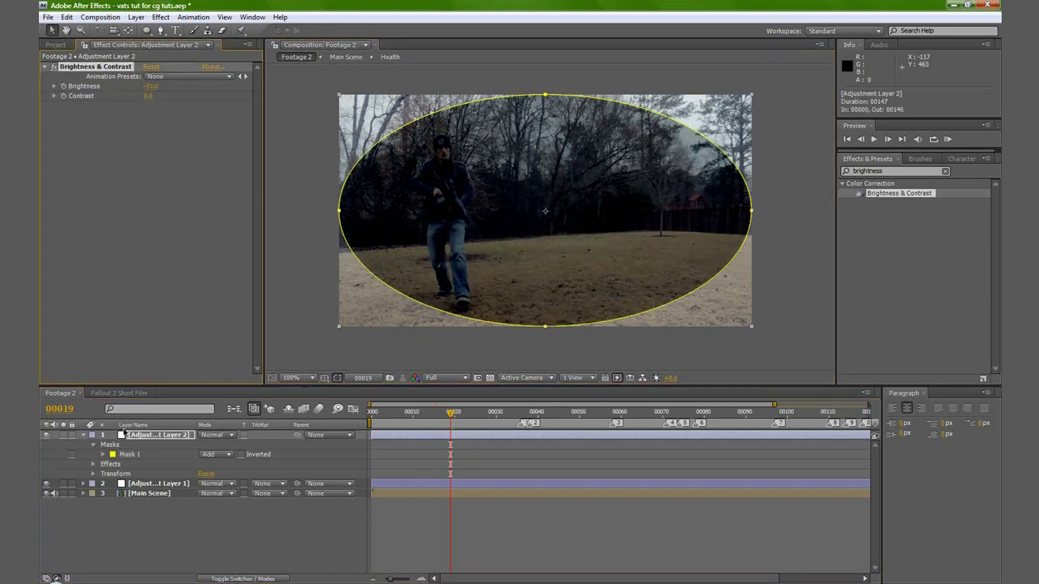
- Set the elliptical mask's mode to Subtract and hide the mask outlines in the viewer
click(231, 454)
click(227, 470)
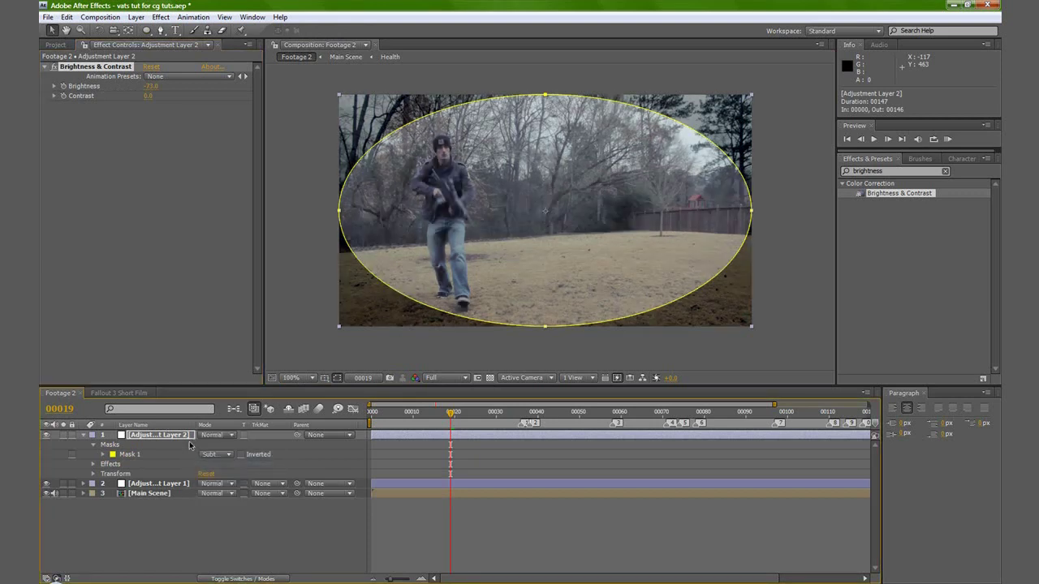
click(337, 378)
- Set the elliptical mask's feather on the second adjustment layer to 163 pixels
click(134, 438)
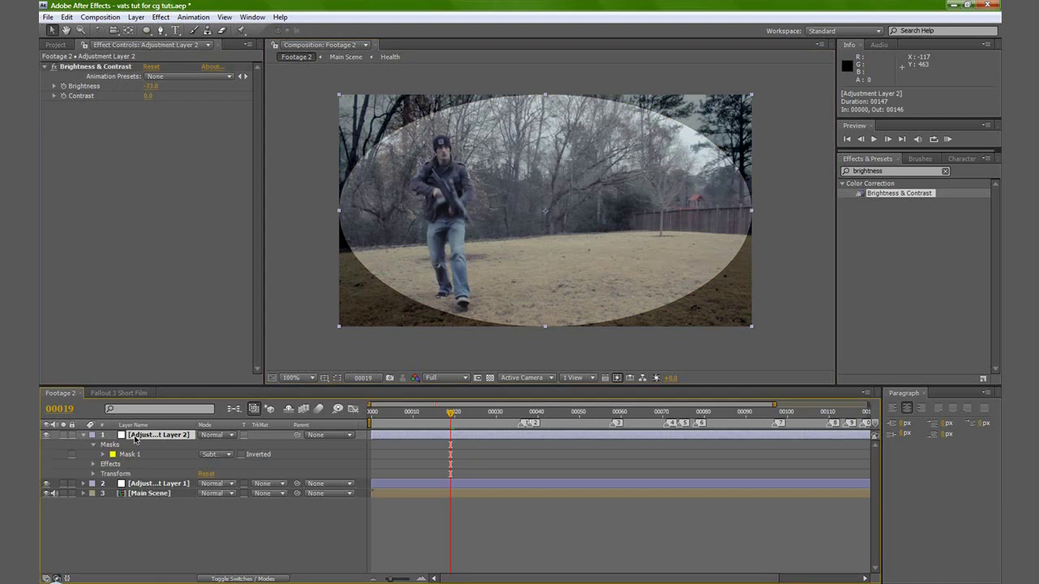
key(f)
drag(224, 459, 284, 459)
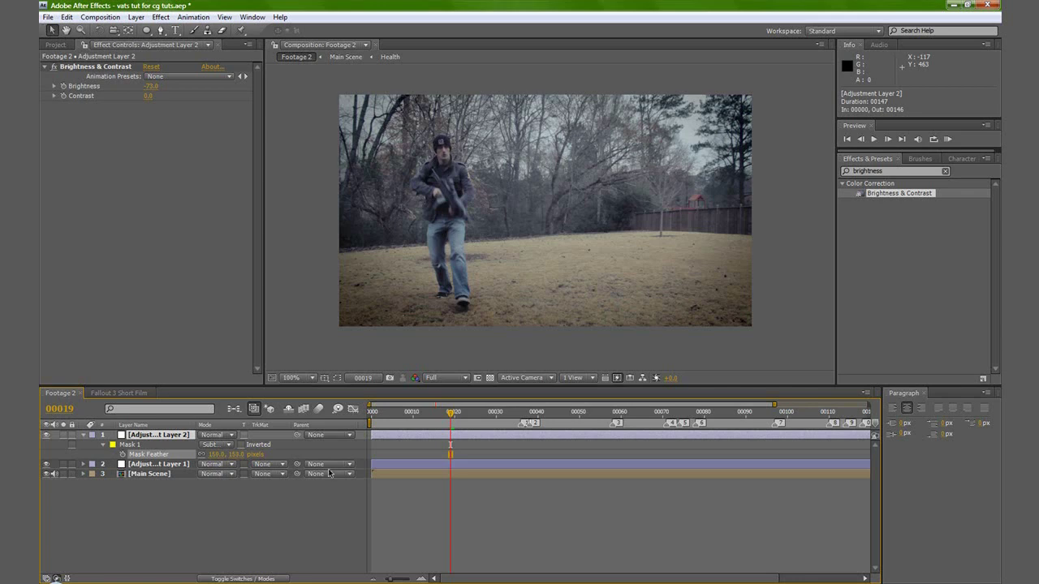
- Reveal all the vignette mask's properties and set its Mask Expansion to 50 pixels
click(145, 437)
key(f)
key(m)
key(m)
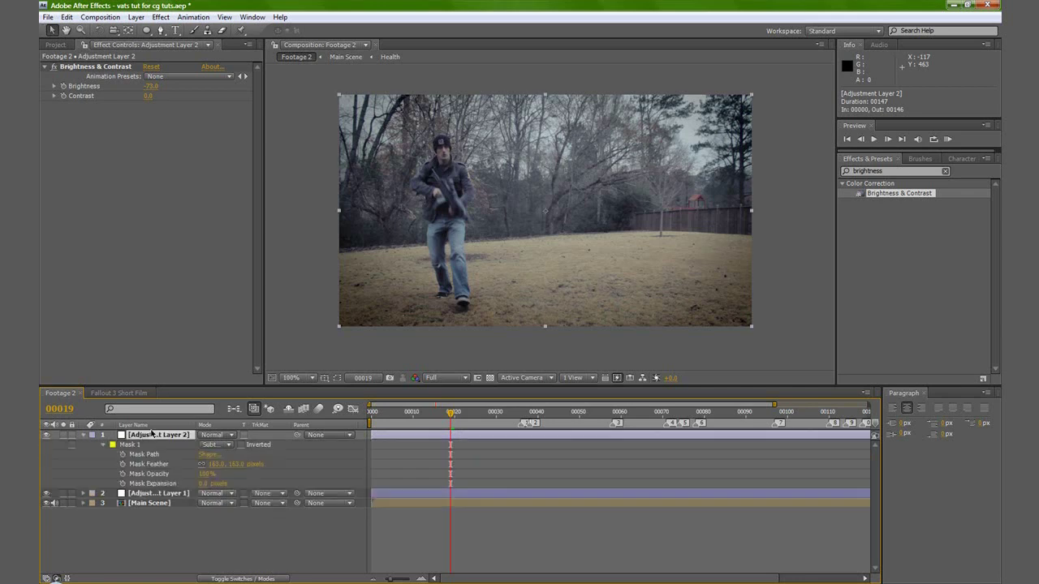
click(207, 483)
drag(228, 486, 254, 492)
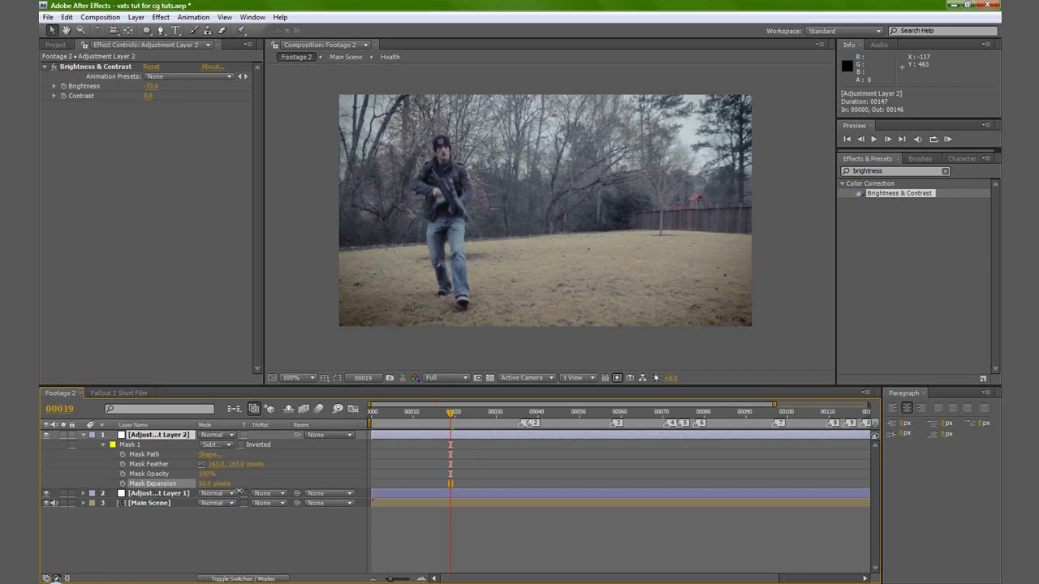
click(237, 526)
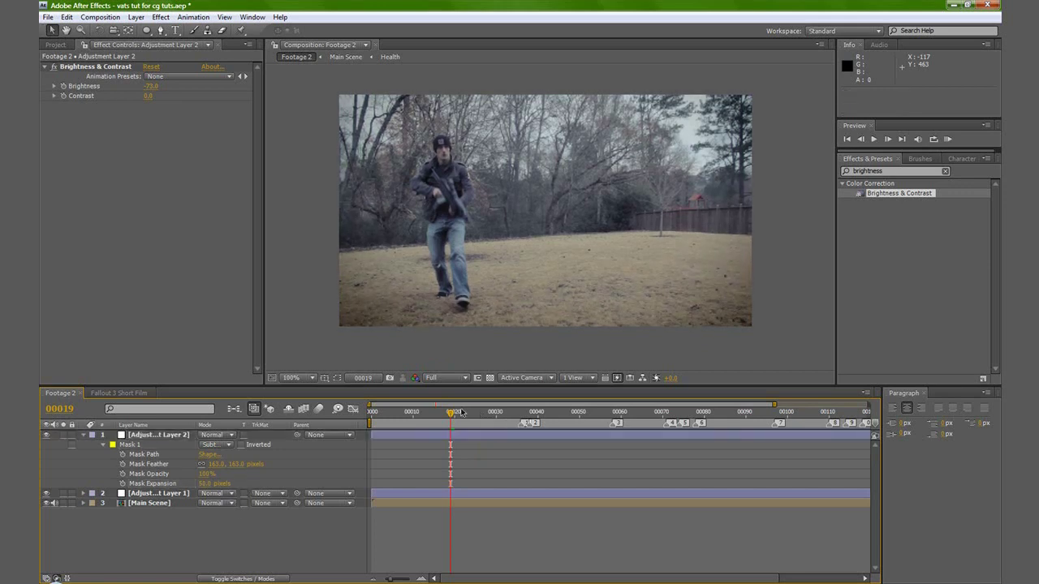
- Review the graded footage at frame 70 and compare it with the Fallout 3 Short Film reference composition
drag(452, 413, 662, 422)
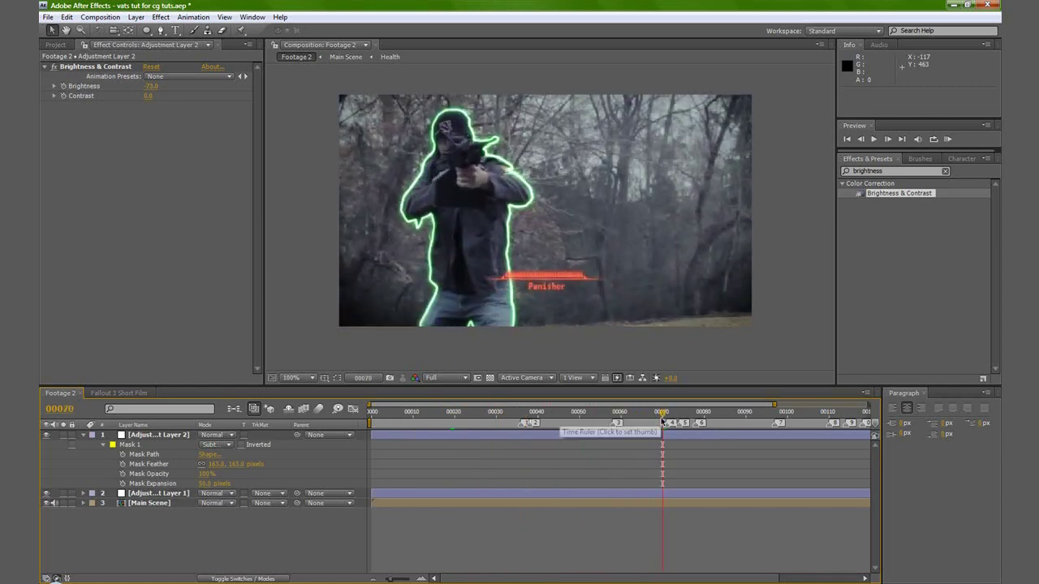
click(124, 394)
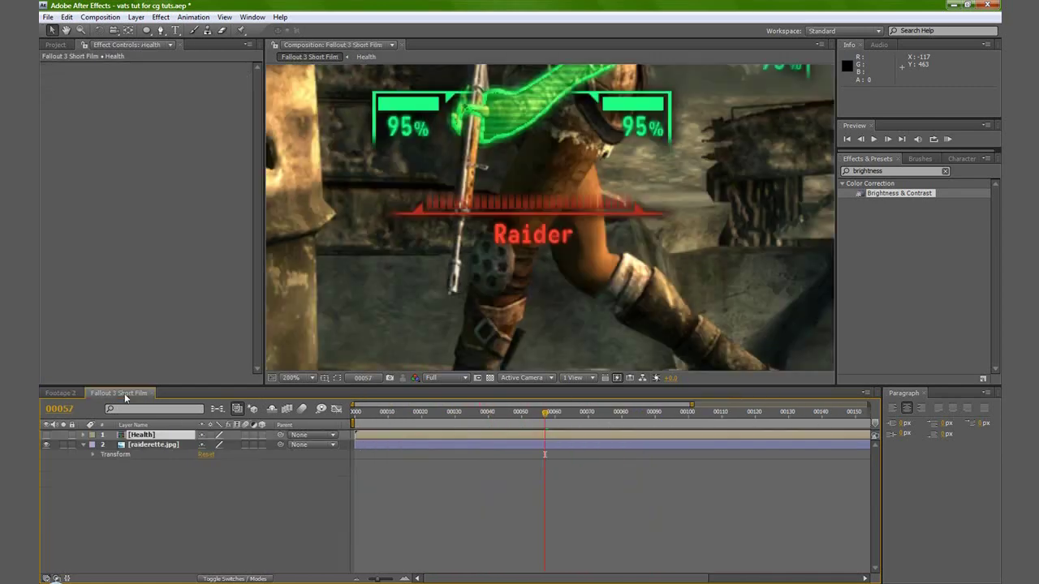
click(61, 394)
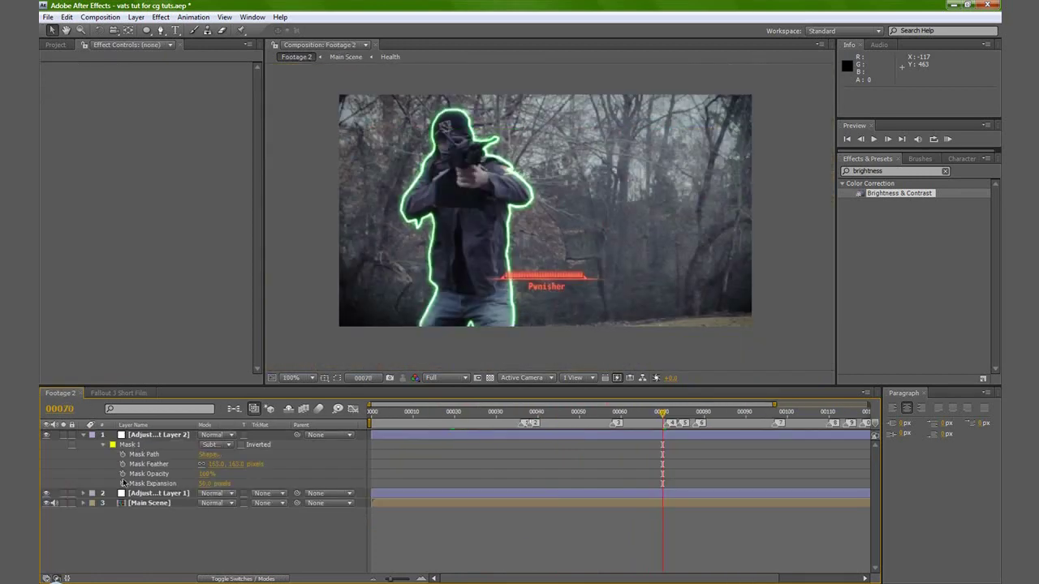
- Open the Main Scene composition, enable motion blur for it, and check the result at frames 61, 52 and 45
double_click(144, 504)
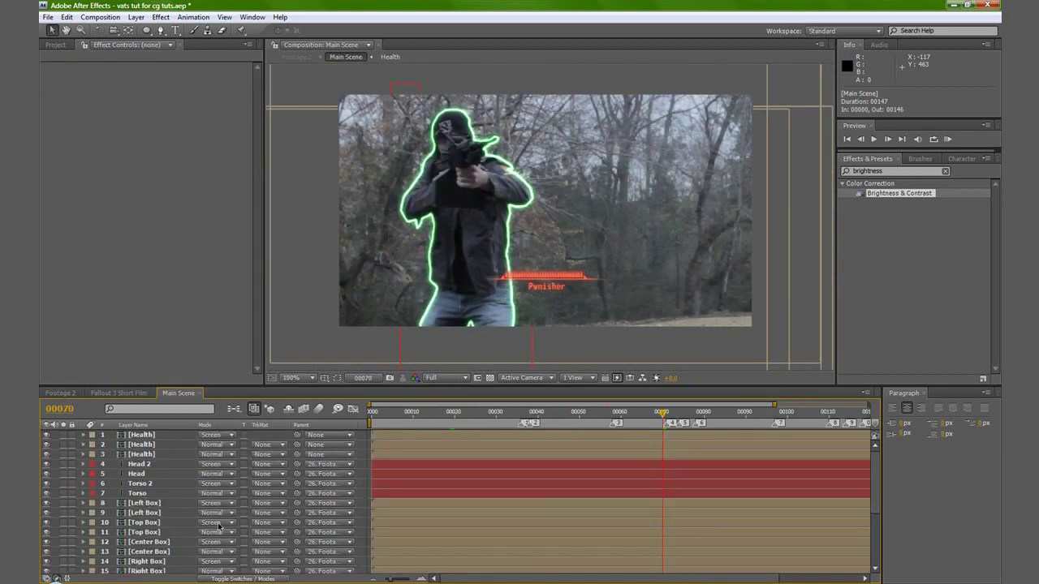
click(234, 579)
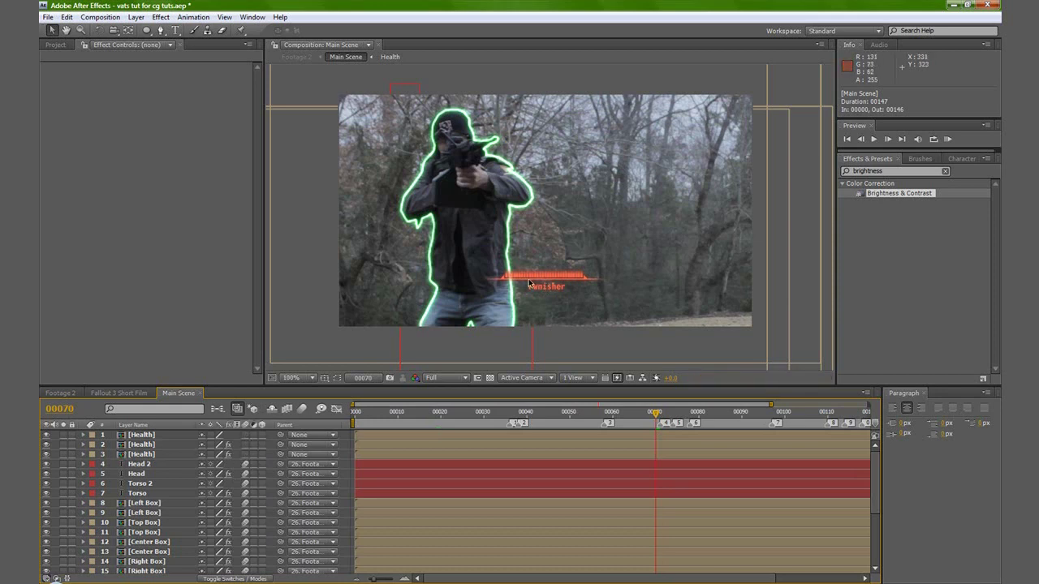
scroll(254, 486, down, 4)
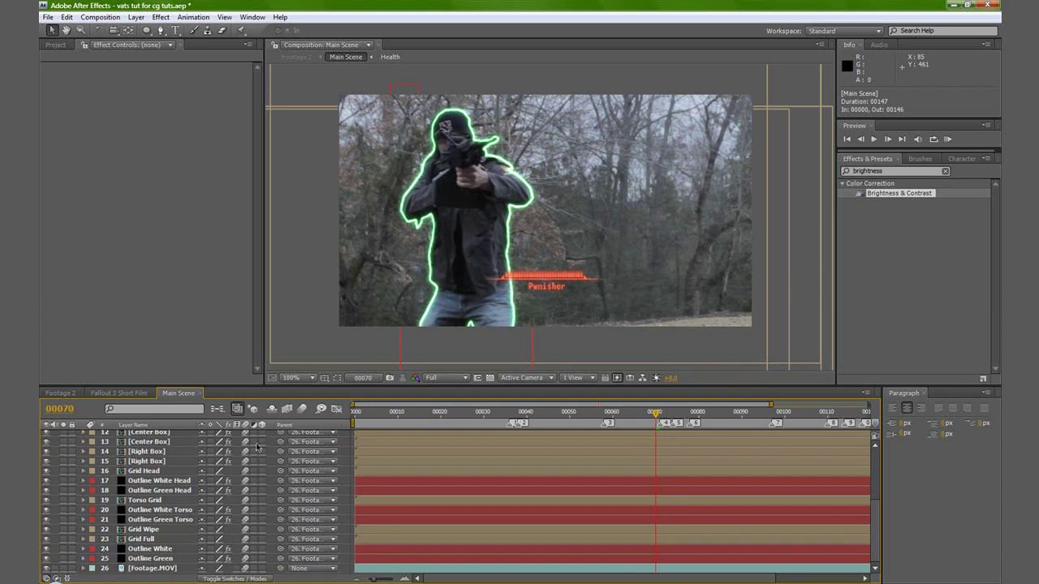
click(304, 410)
drag(631, 412, 614, 416)
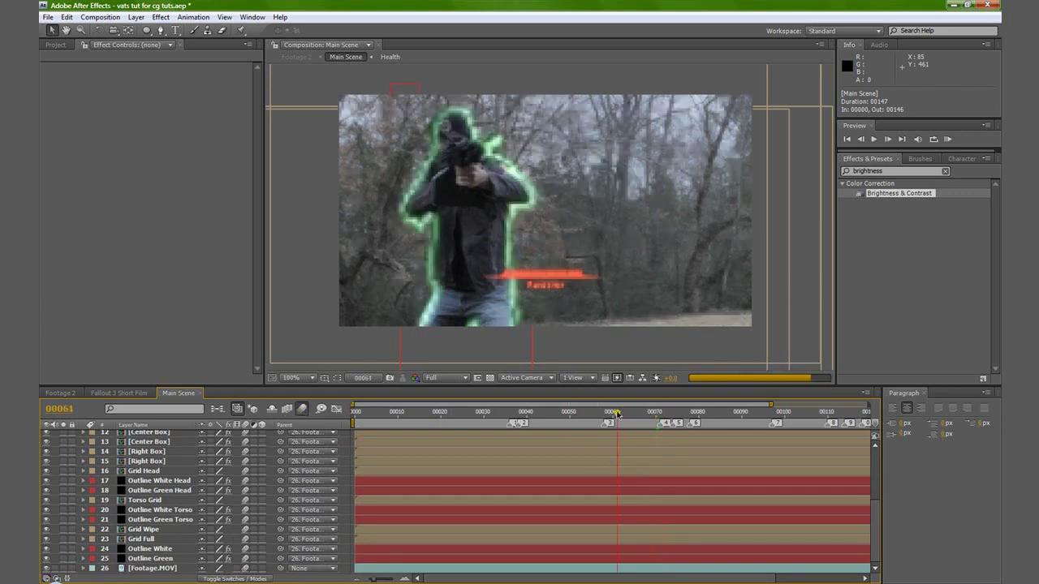
click(578, 414)
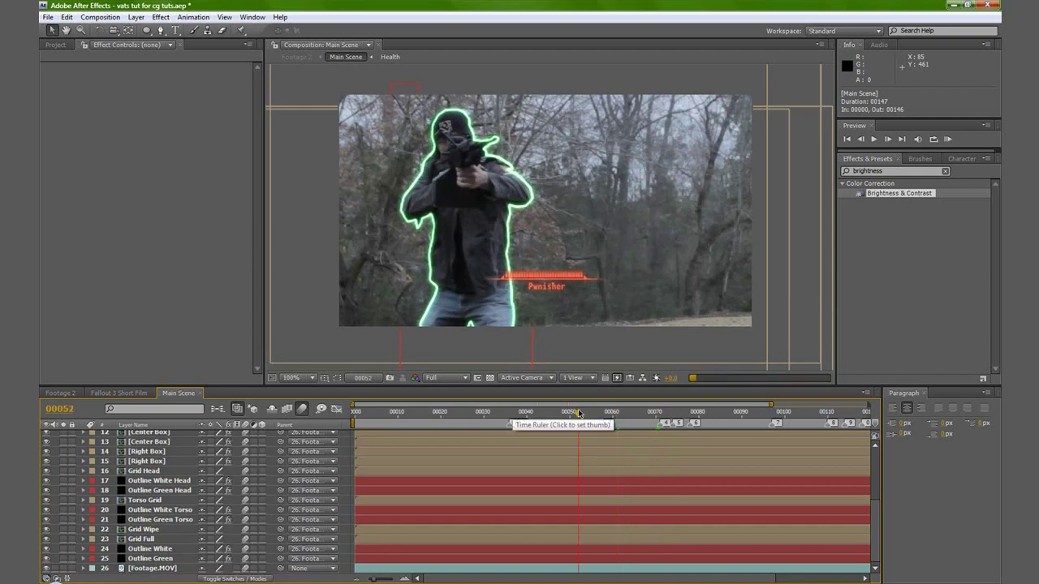
click(549, 414)
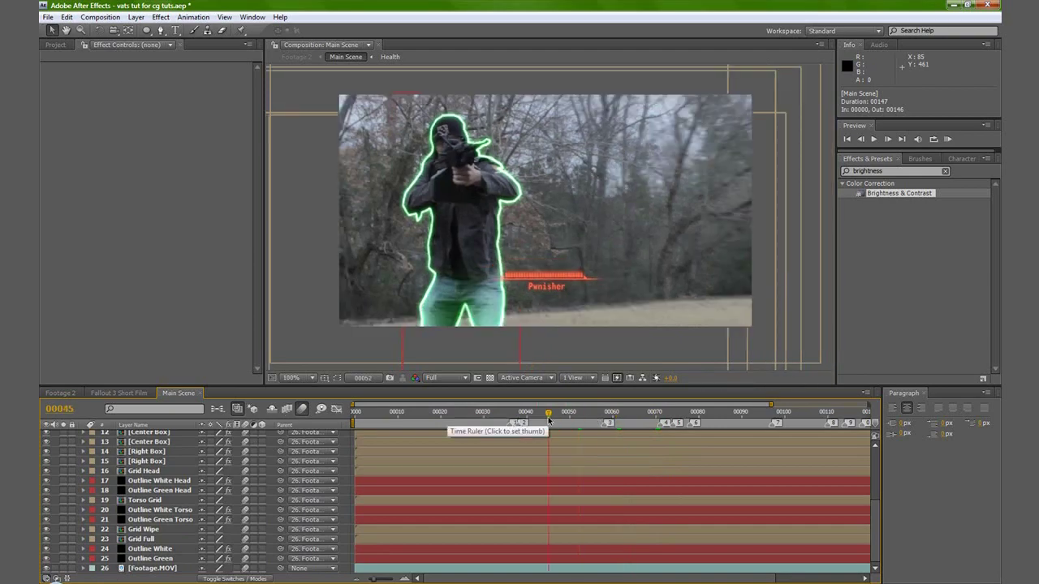